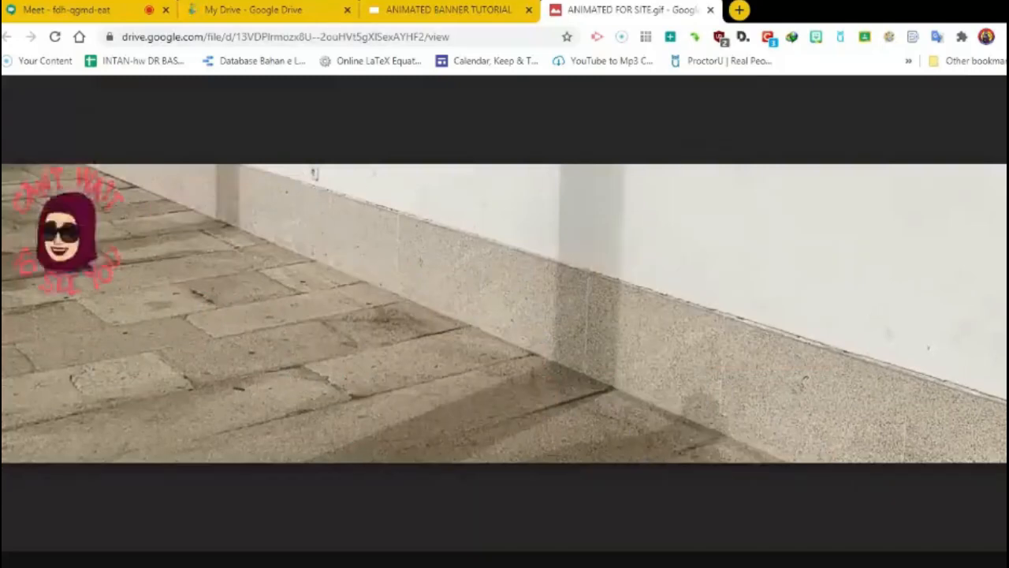
- View the example animated banner GIFs linked from the tutorial slide, closing each preview to return to the list
click(469, 10)
click(573, 10)
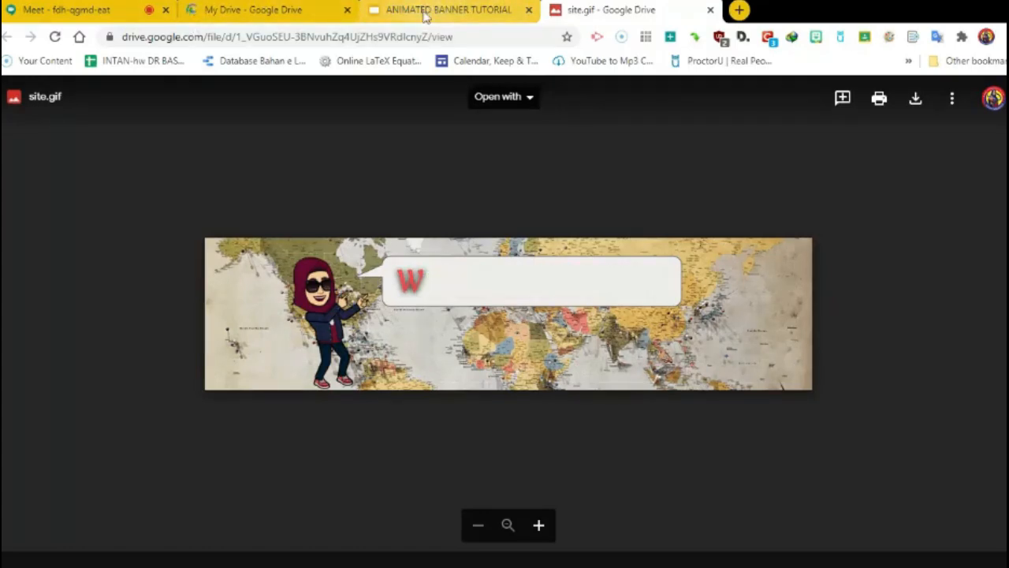
click(710, 9)
click(472, 412)
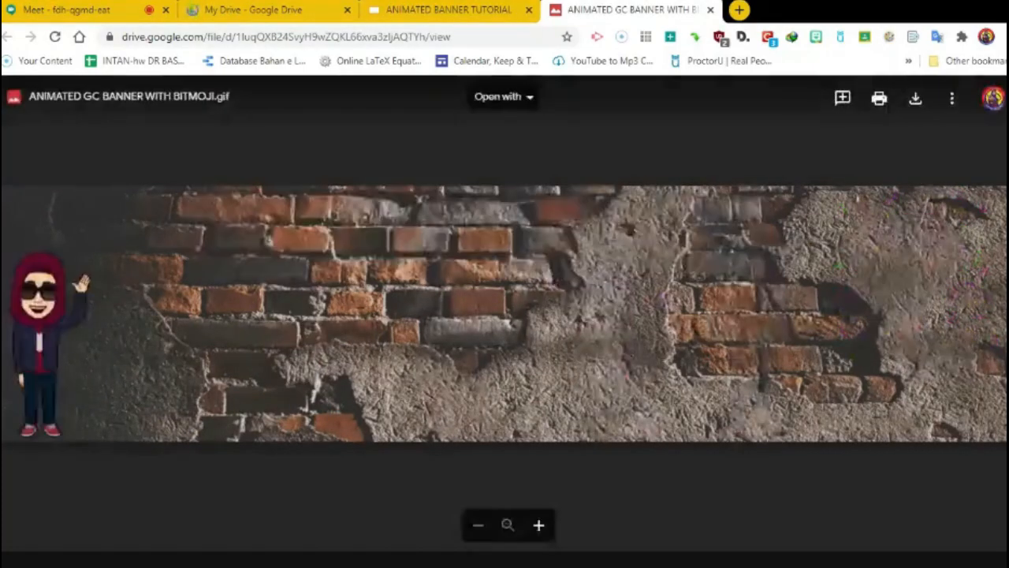
click(710, 10)
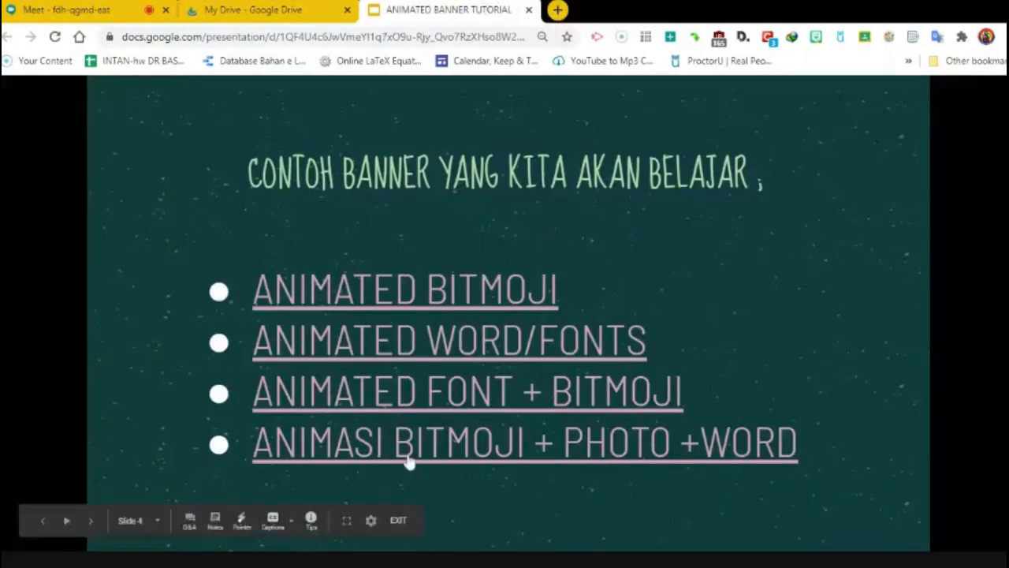
click(410, 459)
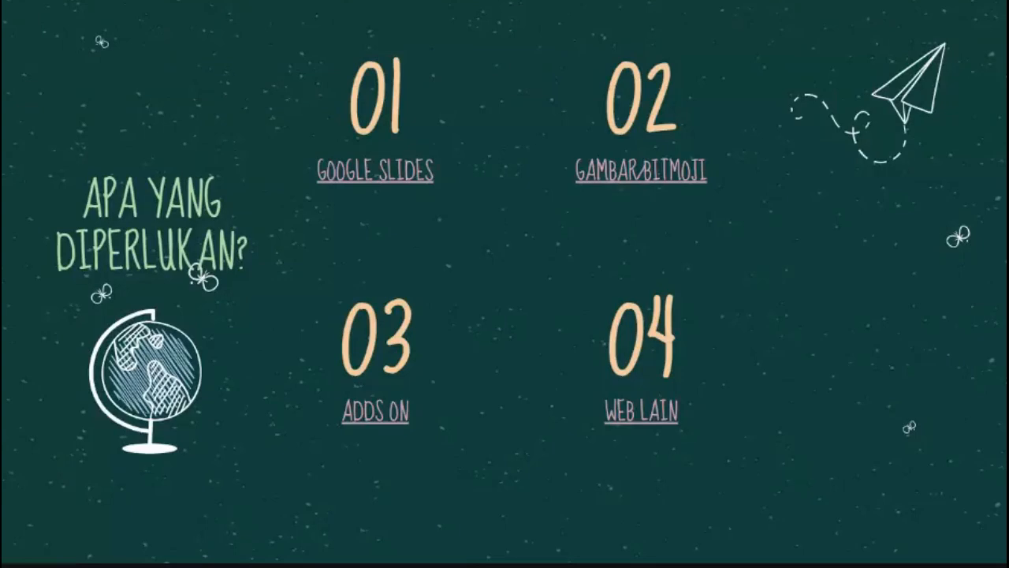
- Create a blank Google Slides presentation from the tutorial's Google Slides link and delete the title and subtitle placeholders
click(388, 184)
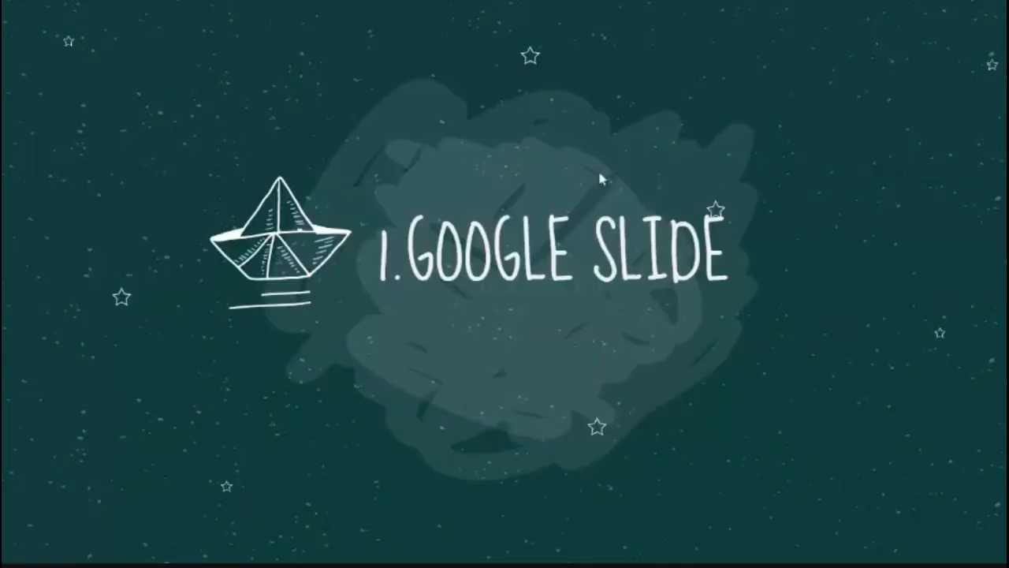
click(529, 329)
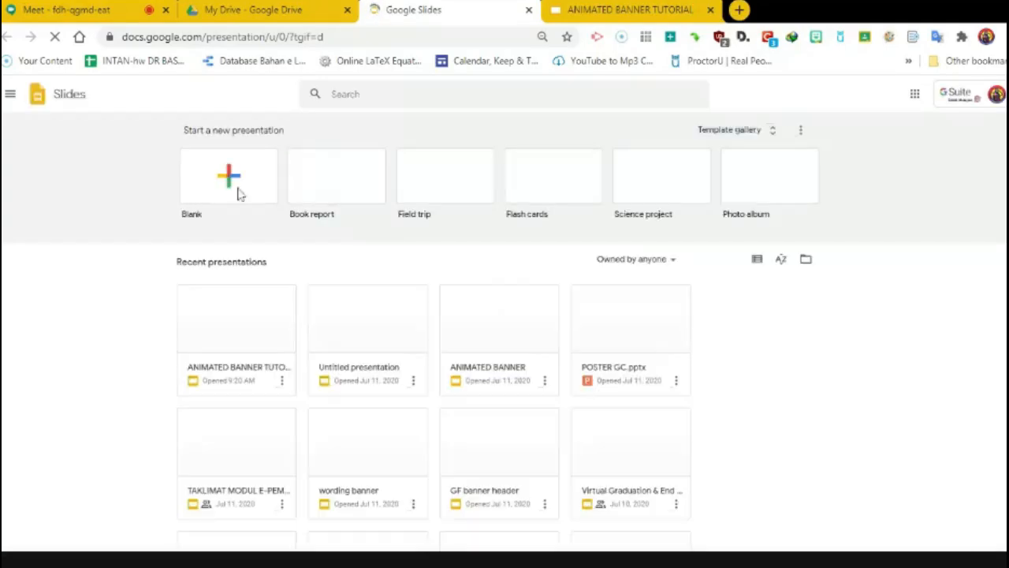
click(229, 180)
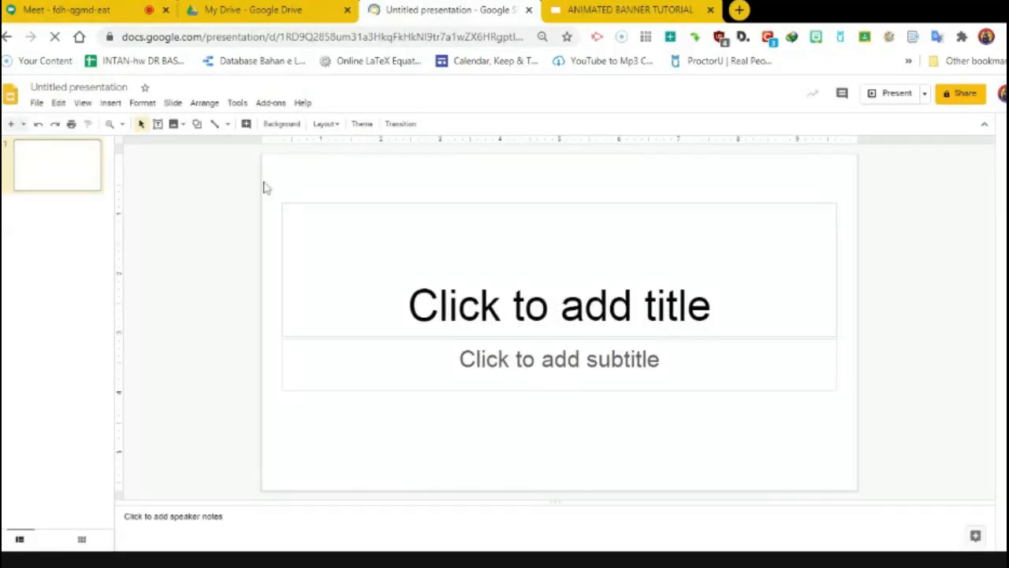
drag(264, 182, 856, 447)
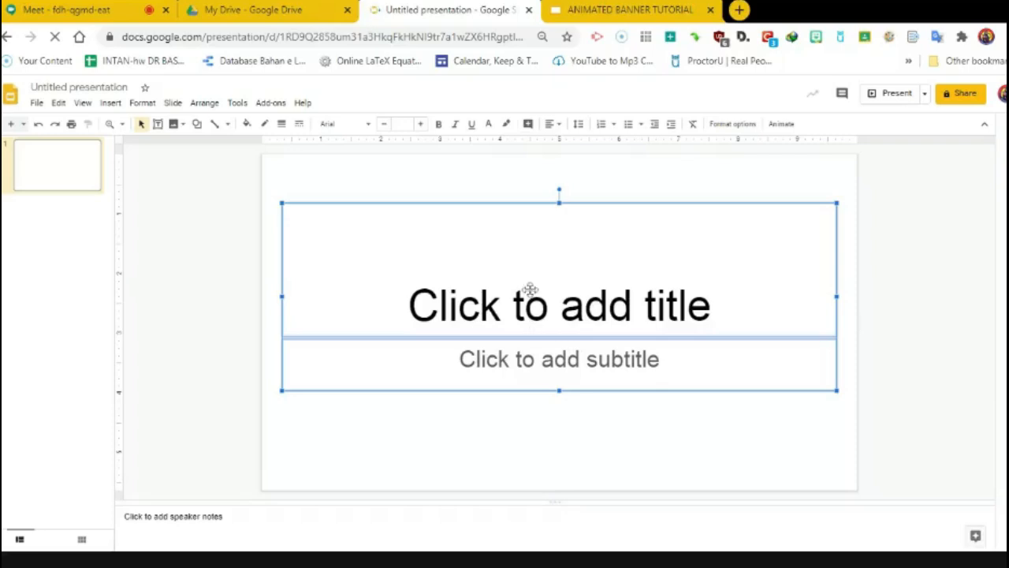
key(Delete)
- Set the page size to custom 800 × 200 pixels and rename the presentation "animated banner"
click(37, 104)
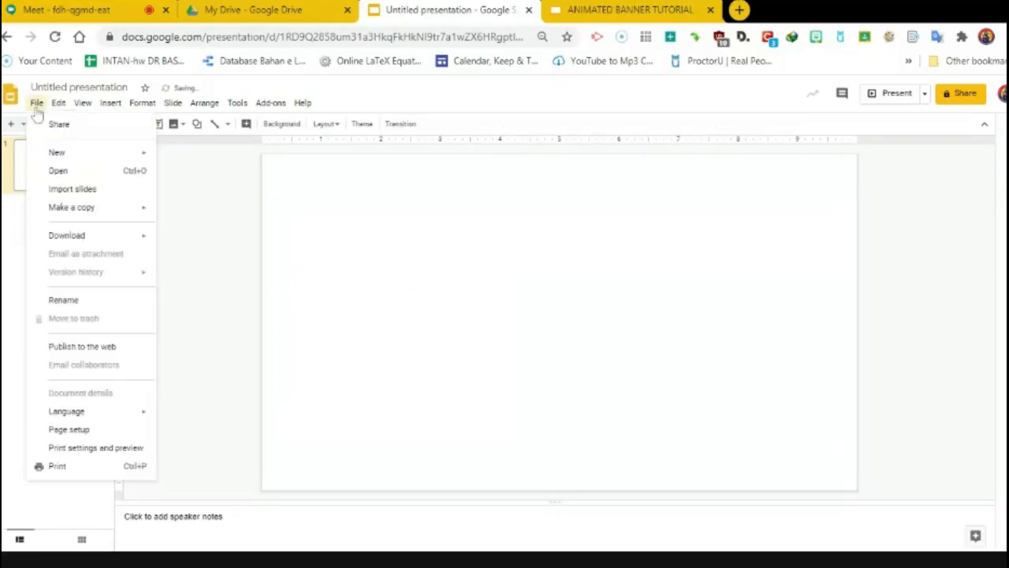
click(60, 434)
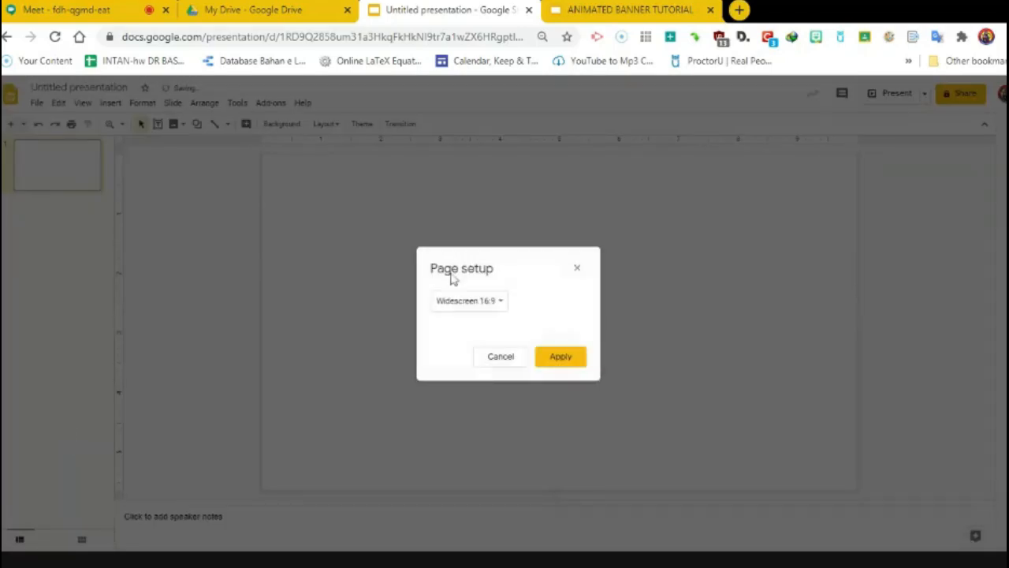
click(464, 300)
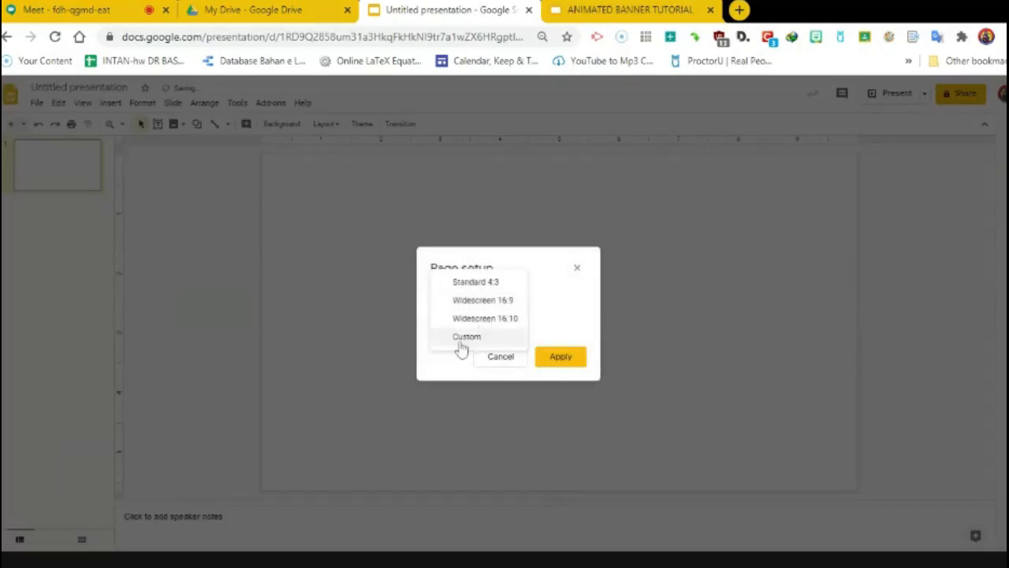
click(466, 337)
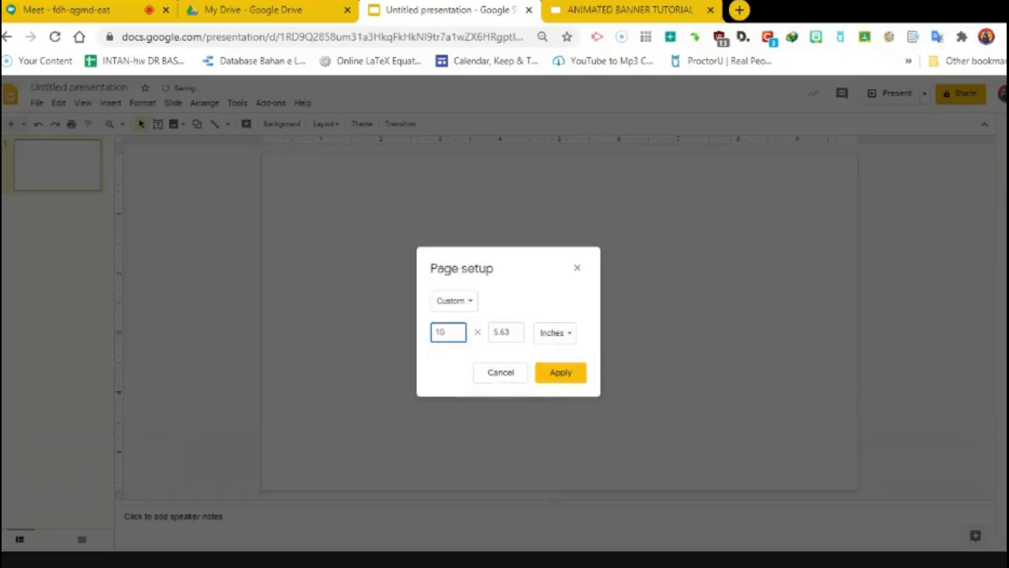
click(566, 335)
click(565, 387)
text(800)
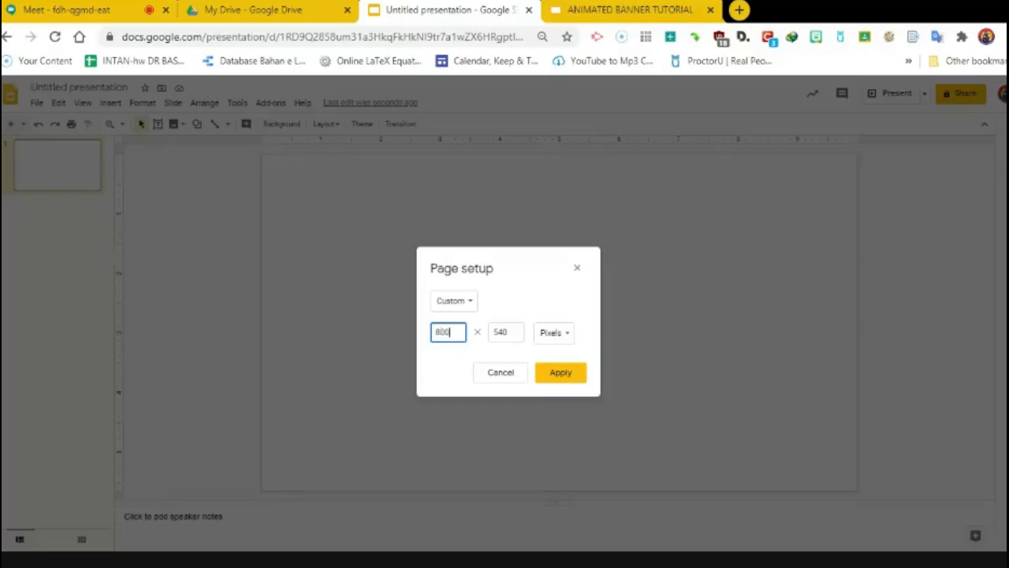
key(Tab)
text(200)
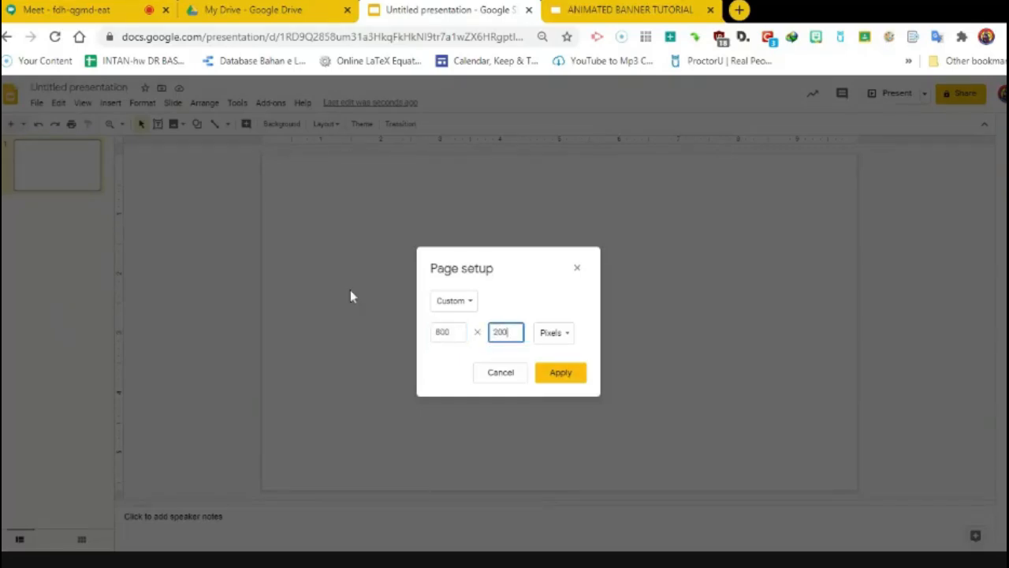
click(561, 376)
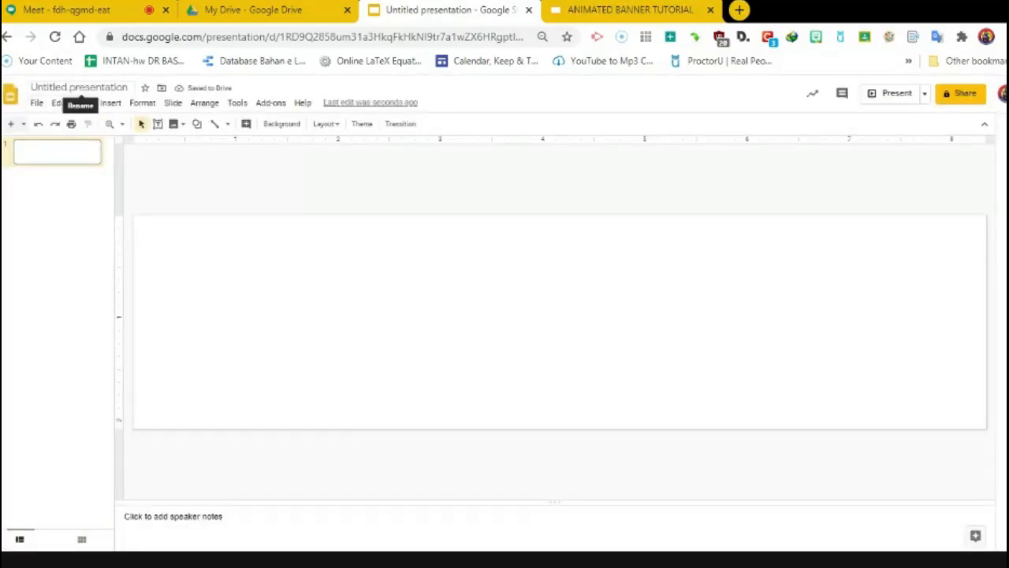
click(79, 87)
text(animated banner)
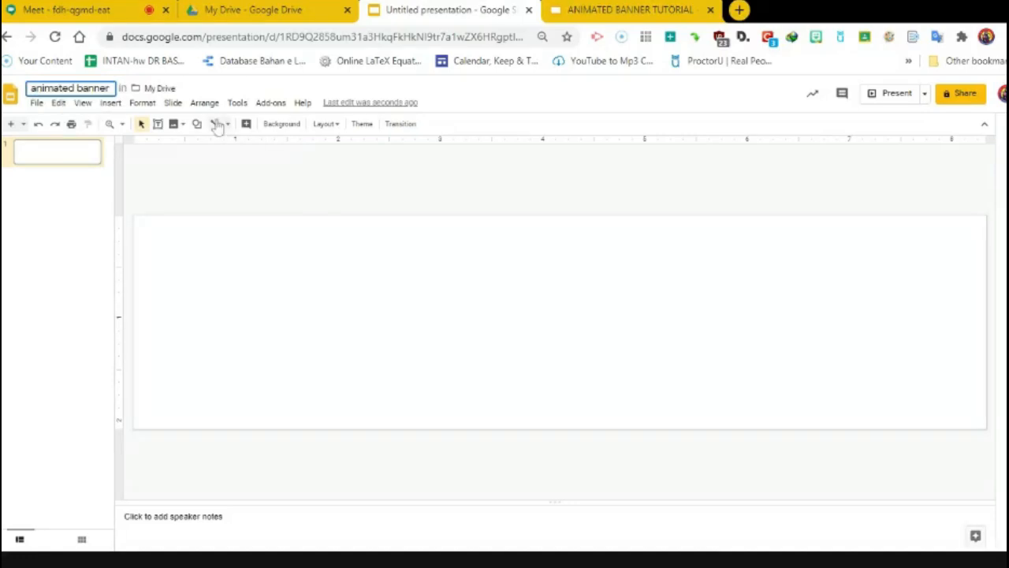
- Look up the Unsplash Images add-on in the G Suite Marketplace, view its details page and close the marketplace
click(271, 103)
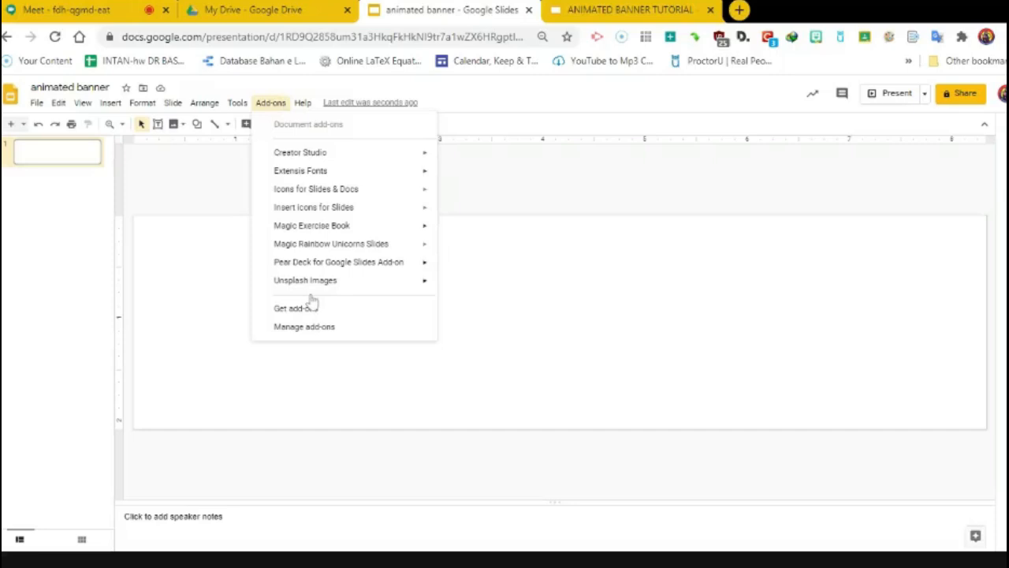
mouse_move(320, 286)
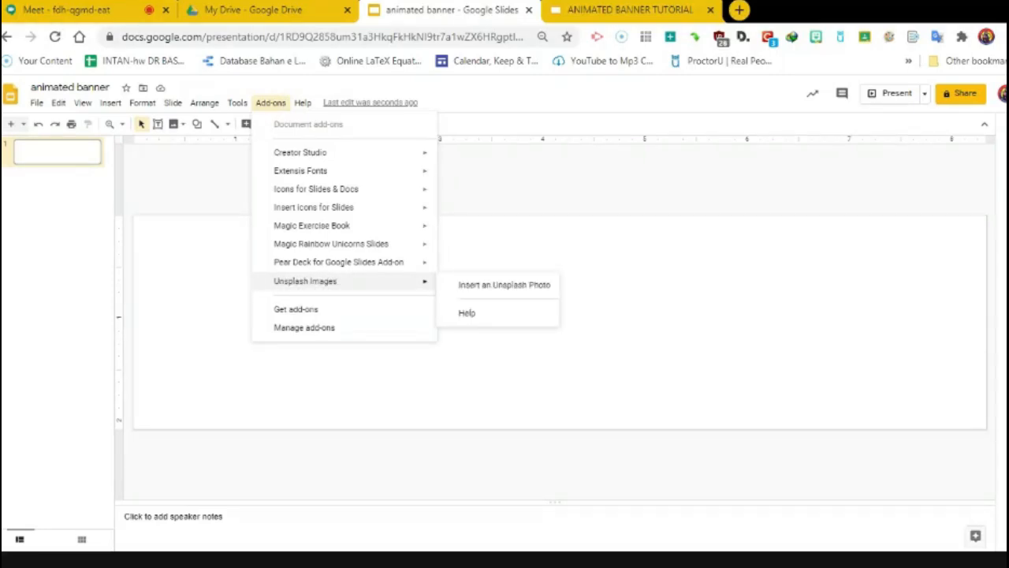
click(319, 313)
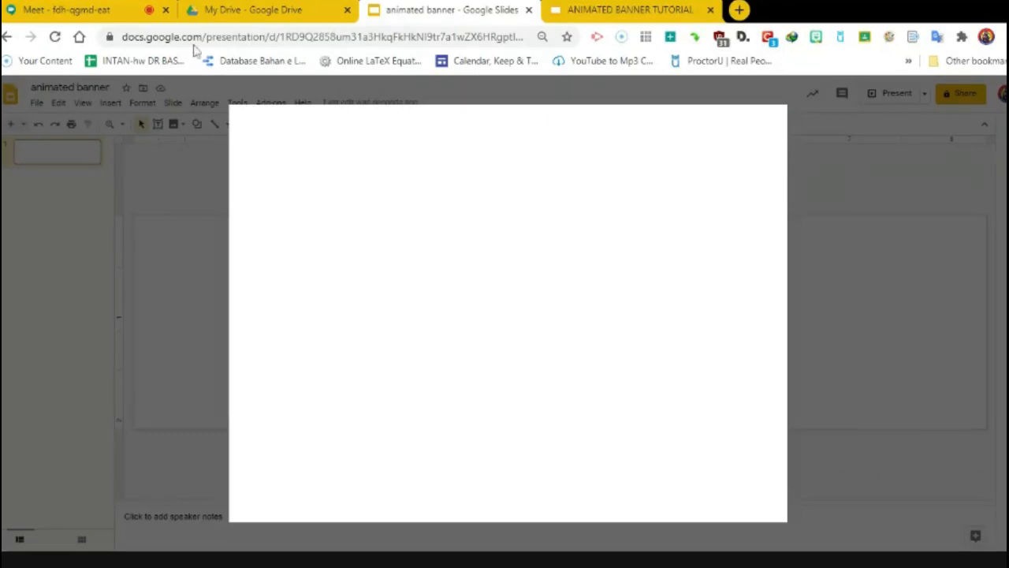
text(u)
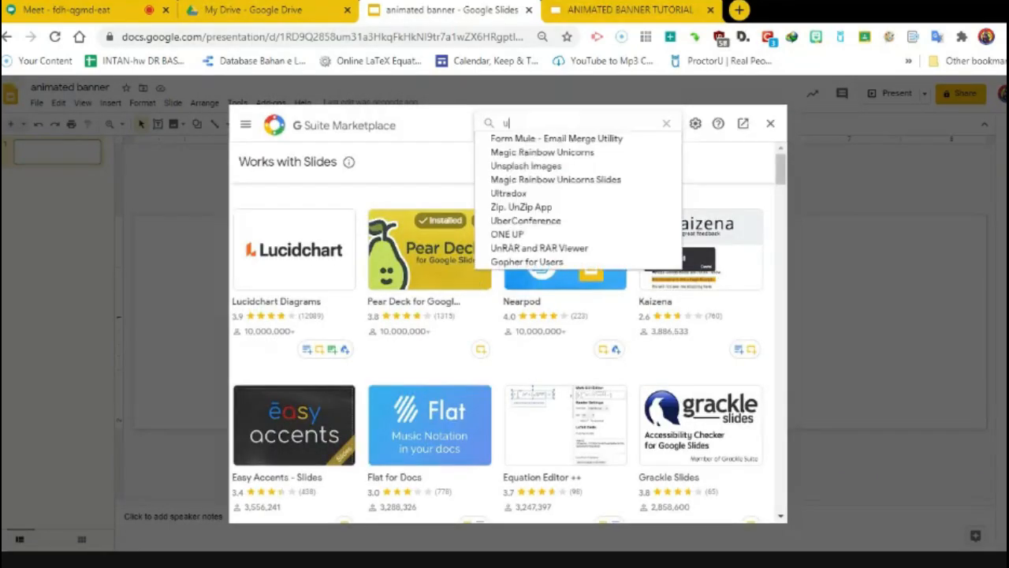
text(nspl)
key(Down)
key(Return)
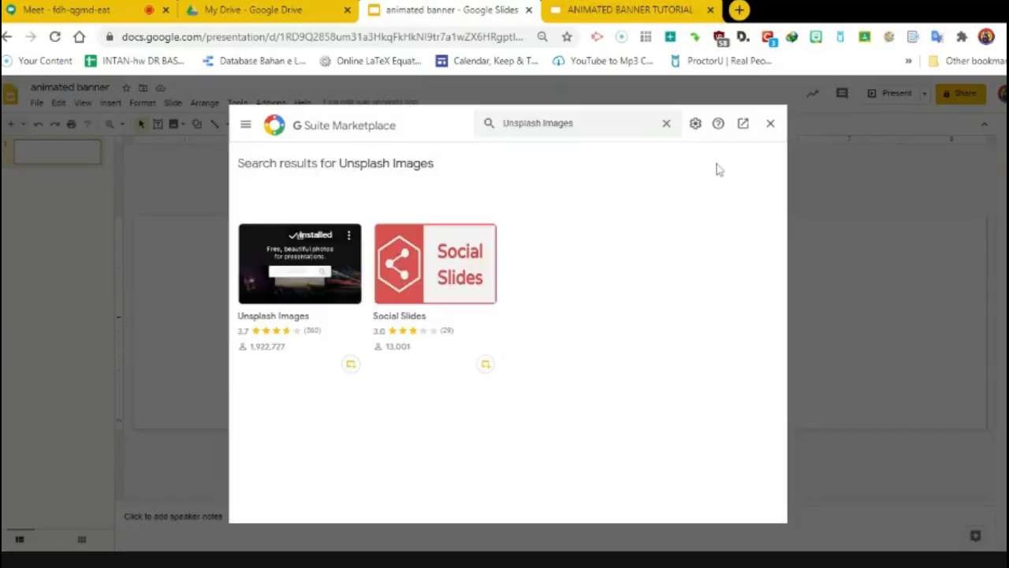
click(288, 285)
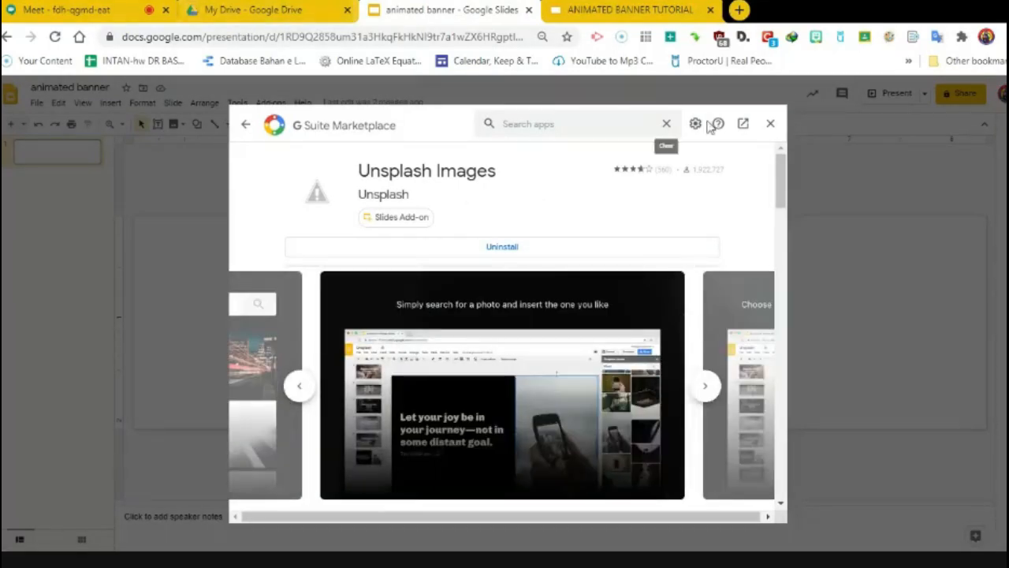
click(771, 126)
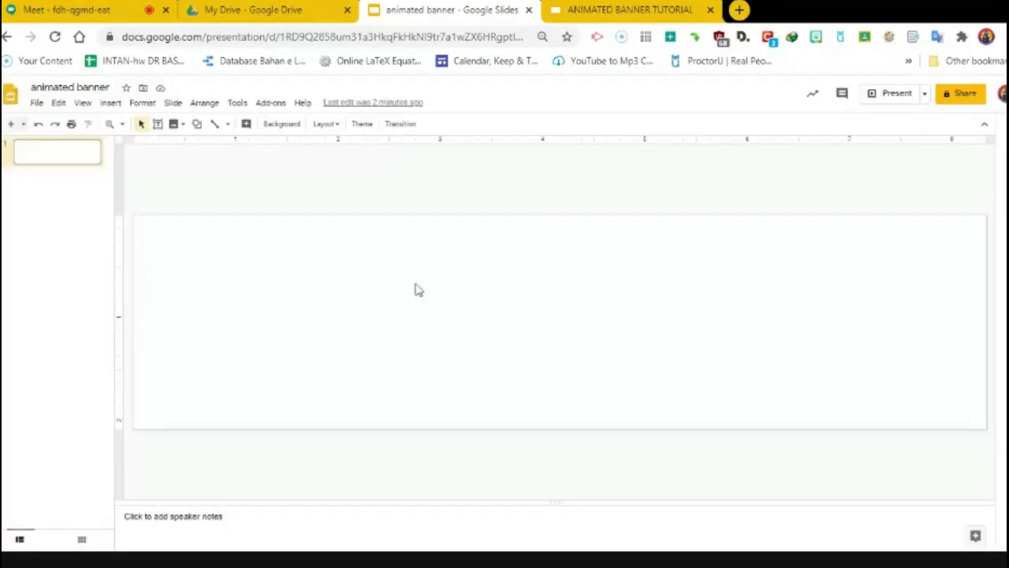
- Search the Unsplash Images add-on for "world map" and insert the pale, multicoloured world map photo with pins on the slide
click(282, 105)
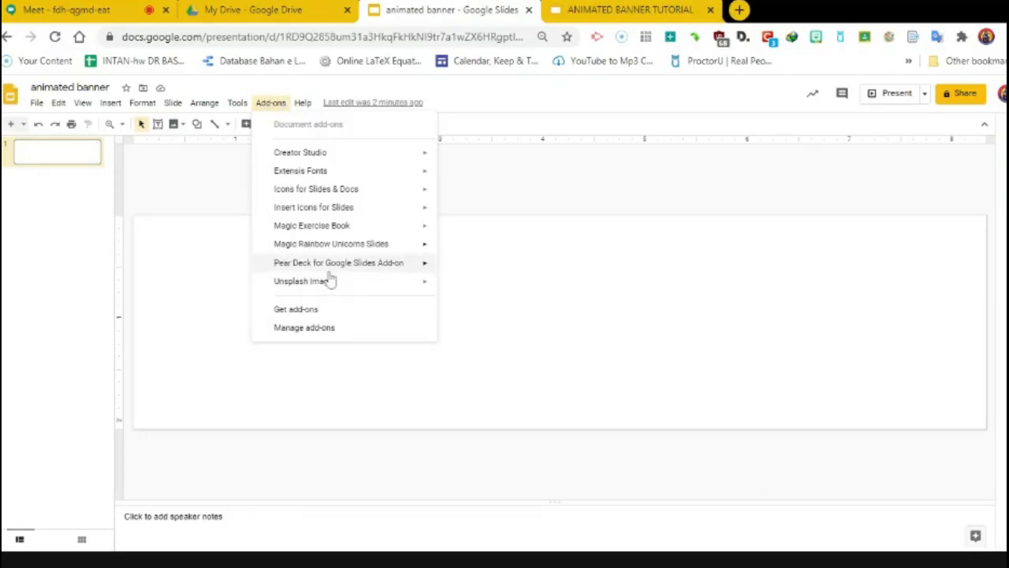
mouse_move(329, 287)
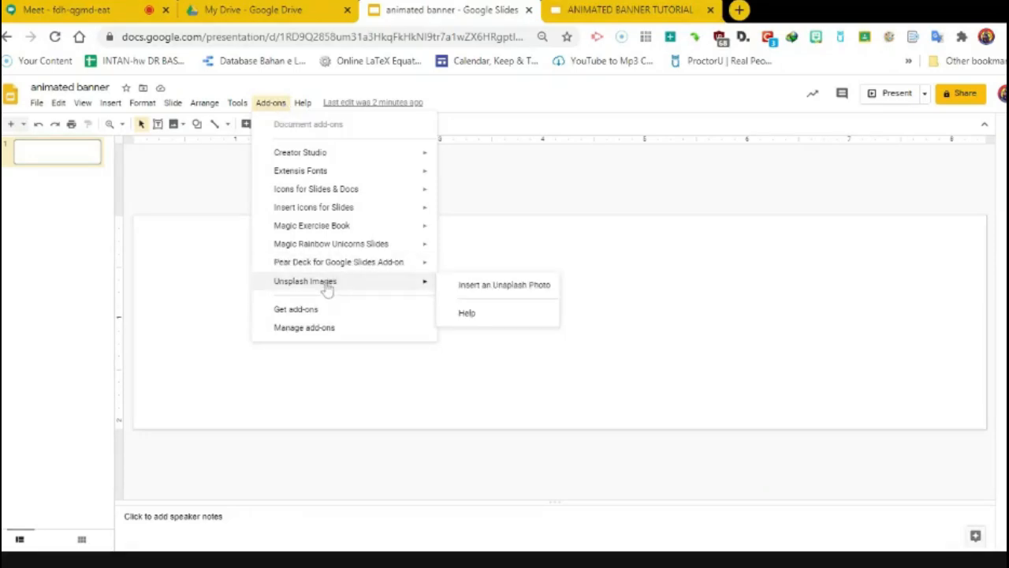
click(496, 288)
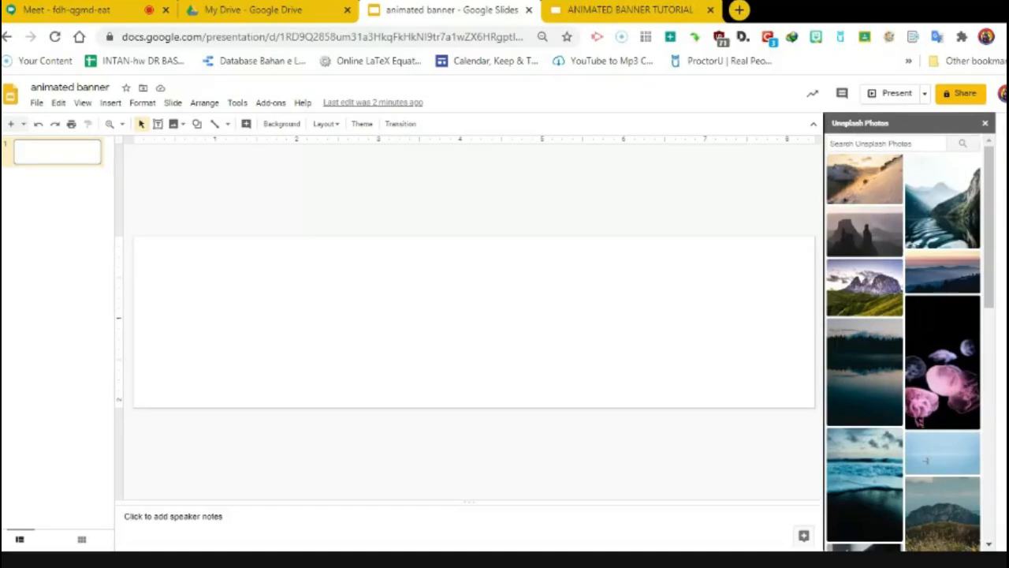
click(870, 143)
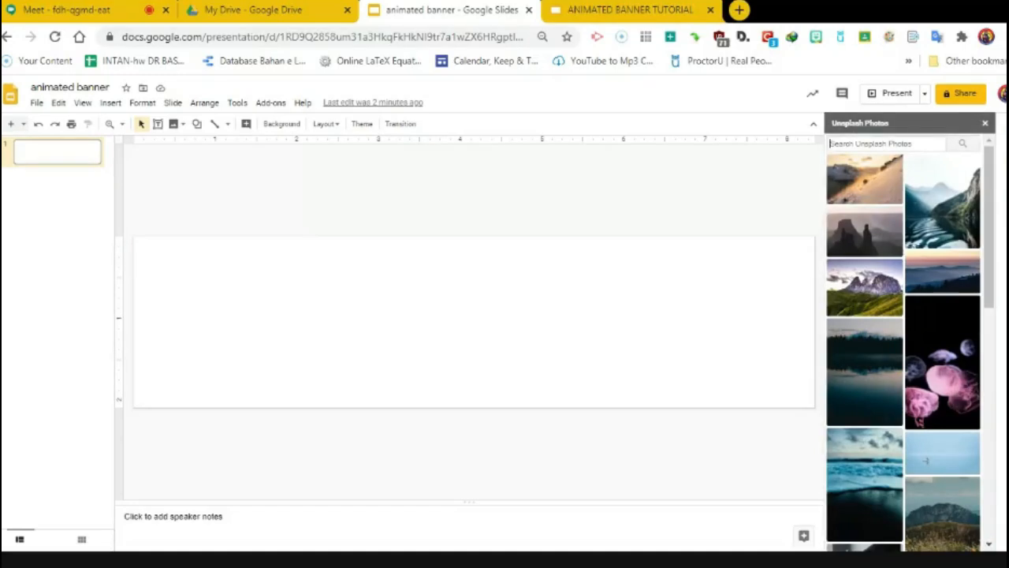
text(world map)
key(Return)
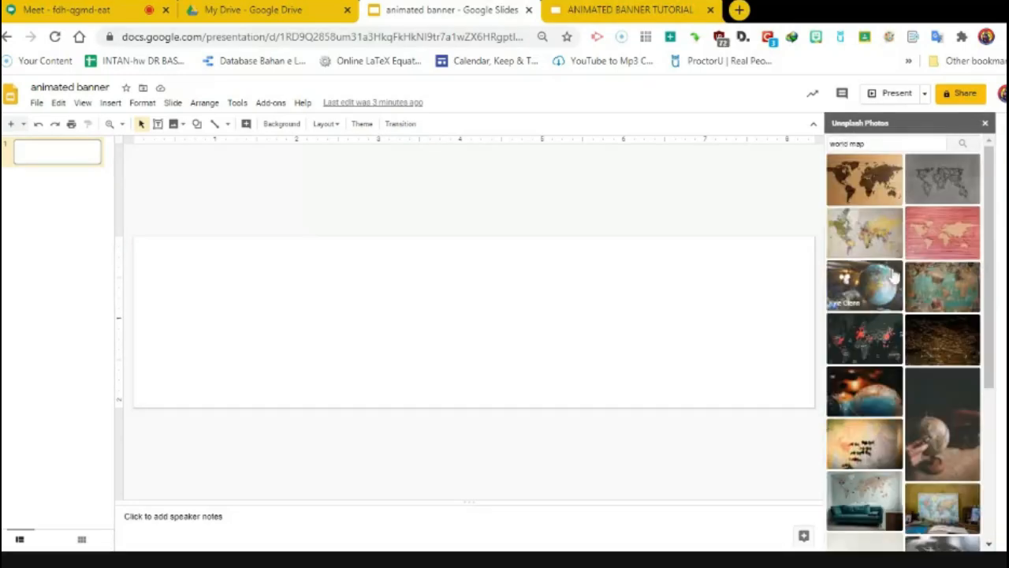
click(870, 229)
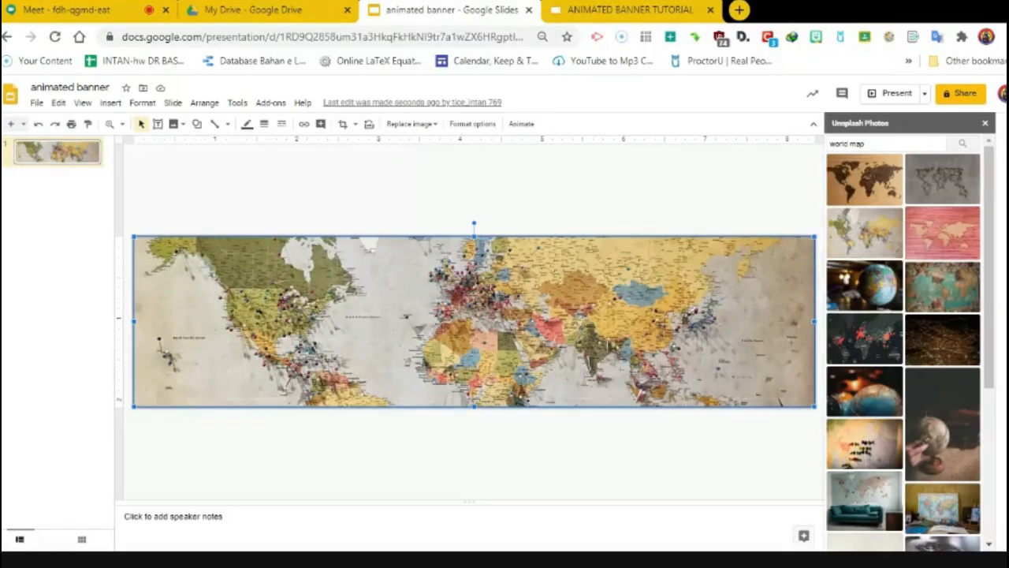
- Reposition the world map photo inside its crop frame so the banner shows the band with South America, Africa and Australia
double_click(379, 301)
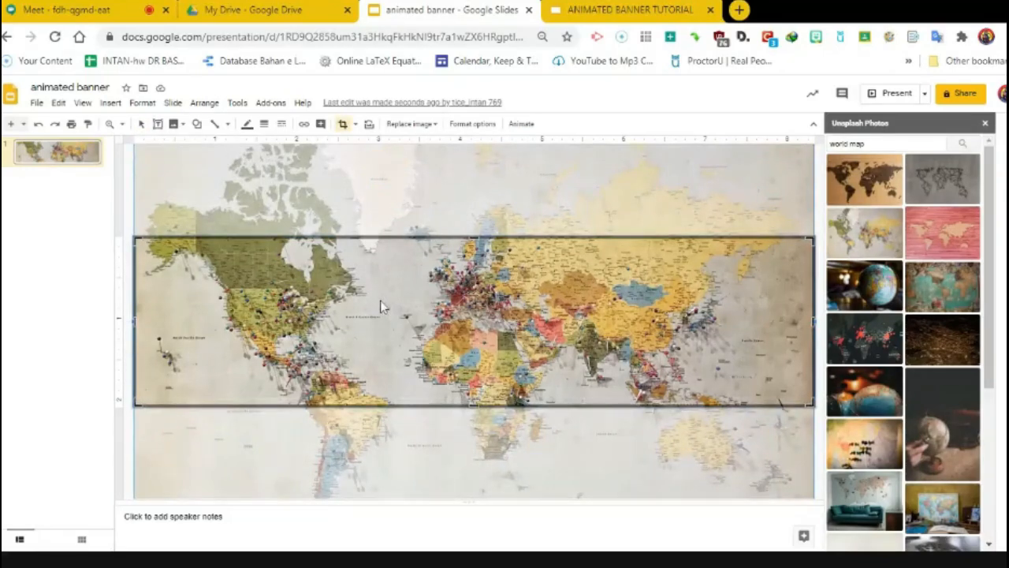
key(Down)
key(Down)
key(Down)
key(Down)
key(Down)
key(Down)
key(Down)
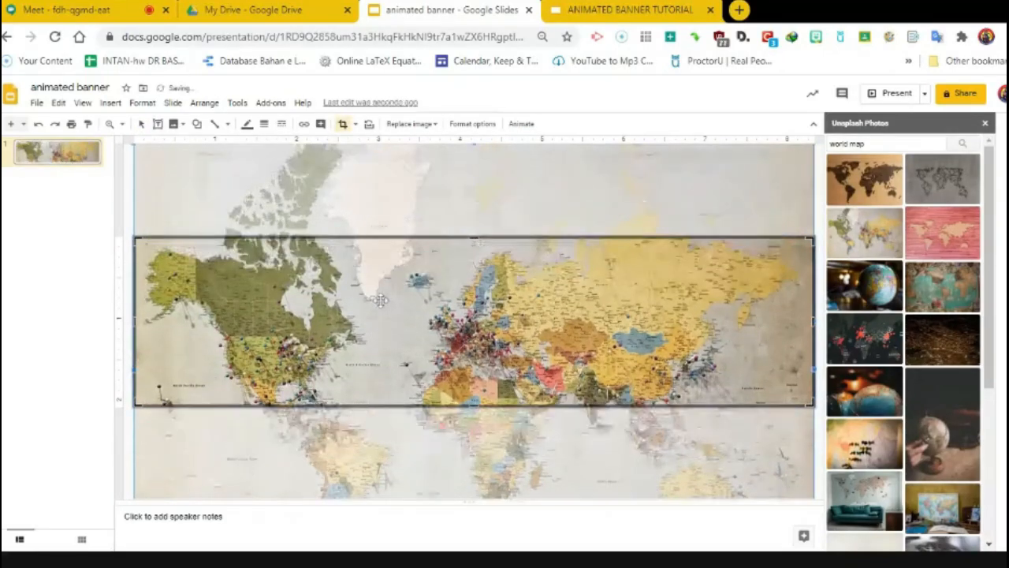
key(Down)
key(Down)
key(Down)
key(Down)
key(Down)
key(Down)
key(Down)
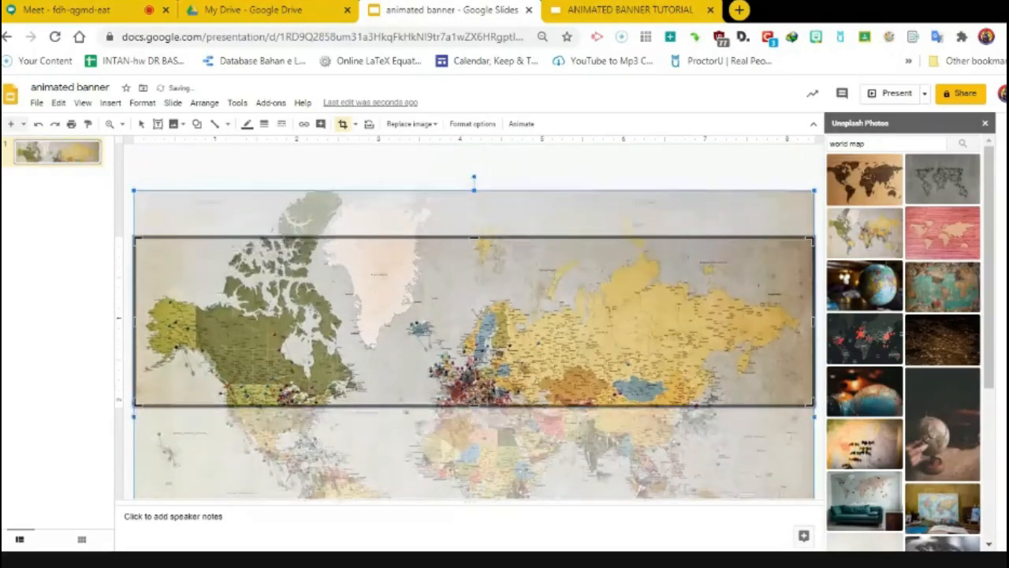
key(Down)
key(Up)
key(Up)
key(Up)
key(Up)
key(Up)
key(Up)
key(Up)
key(Up)
key(Up)
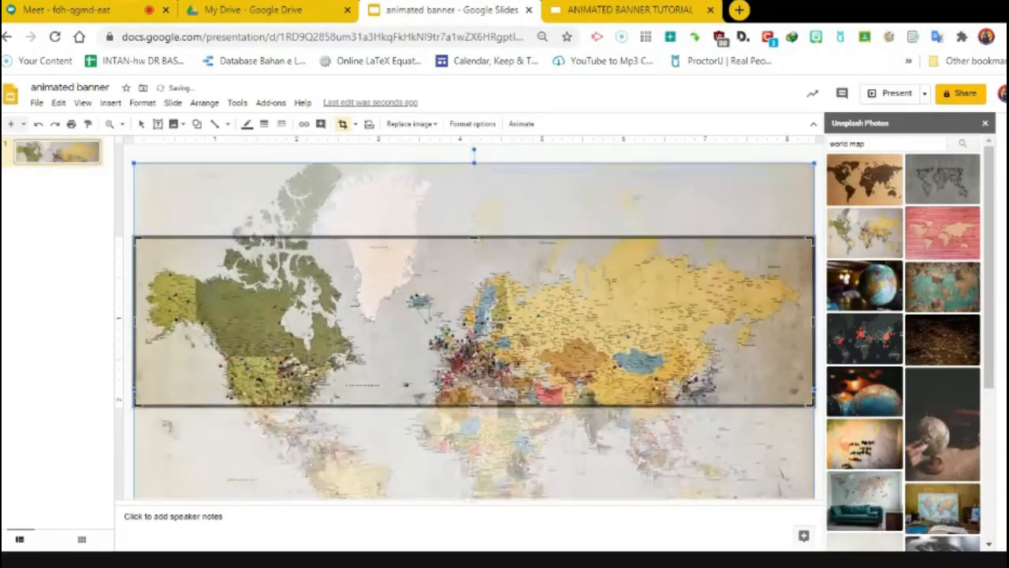
key(Up)
key(Up)
key(Up)
key(Up)
key(Up)
key(Up)
key(Up)
key(Up)
key(Up)
key(Up)
key(Up)
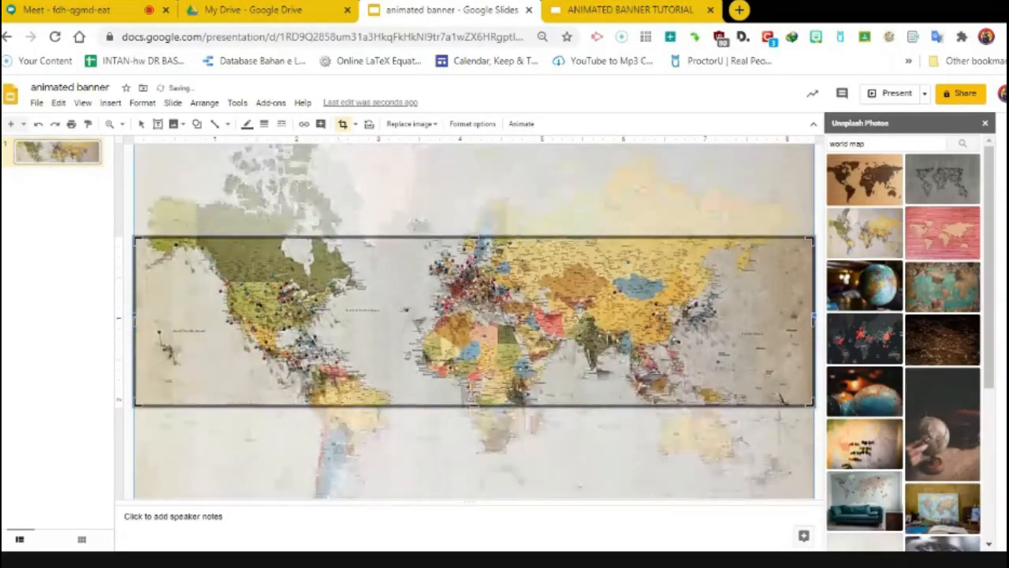
key(Up)
key(Up)
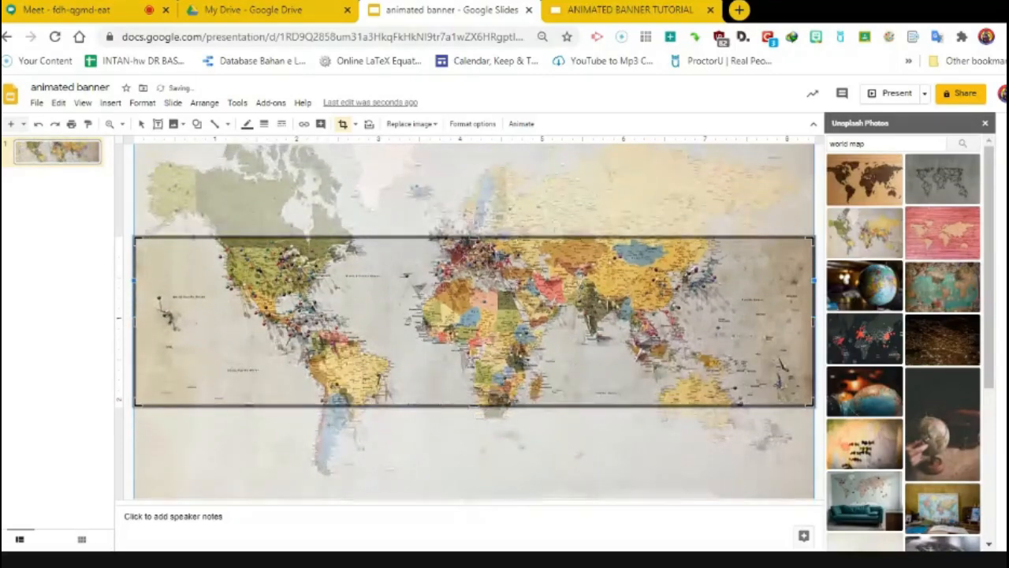
key(Up)
key(Up)
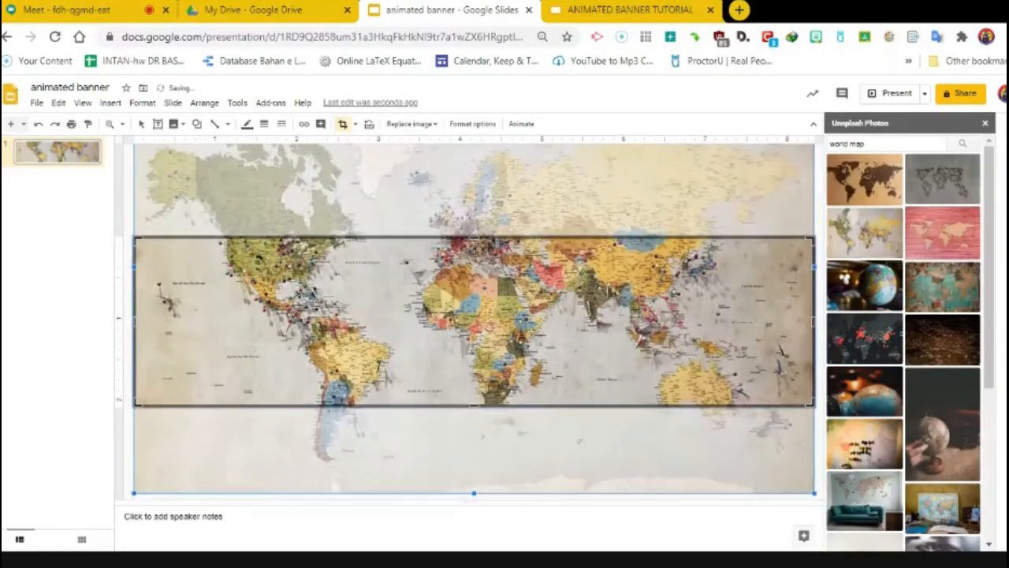
key(Return)
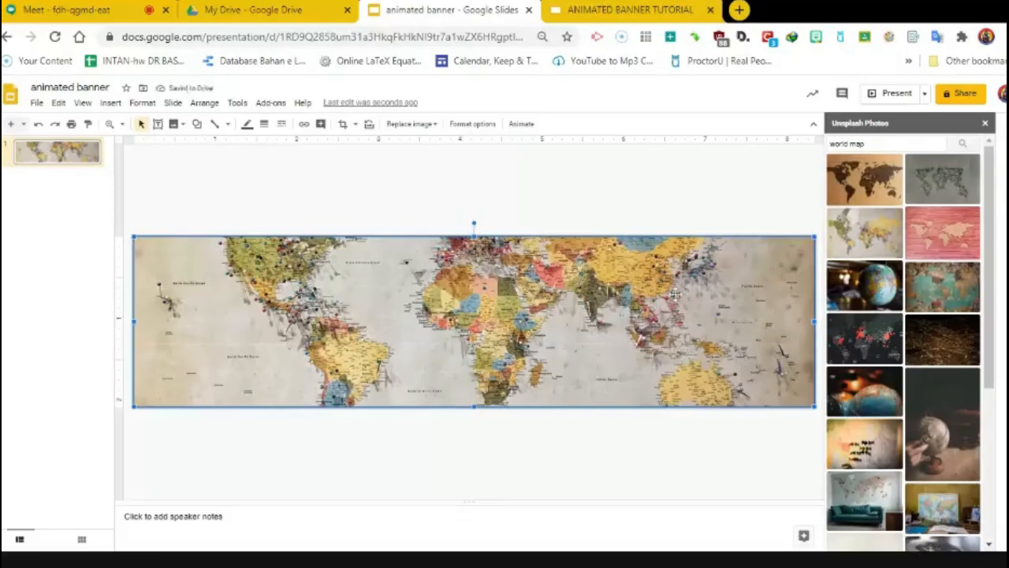
- Delete the world map photo from the slide and search the Unsplash Photos add-on for "classroom" images, browsing the thumbnails
key(Delete)
drag(866, 145, 814, 160)
text(glass)
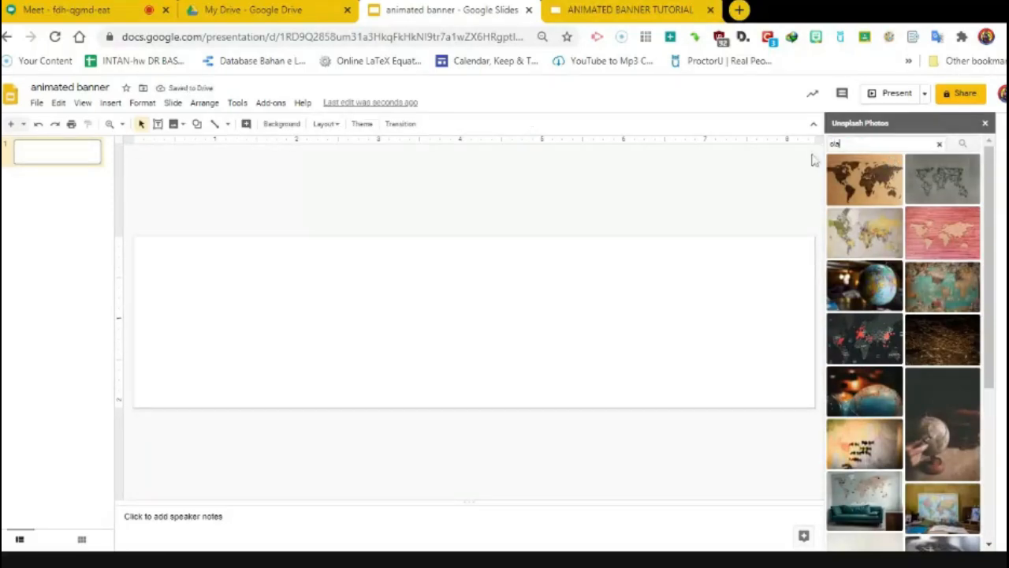
text(room)
key(Return)
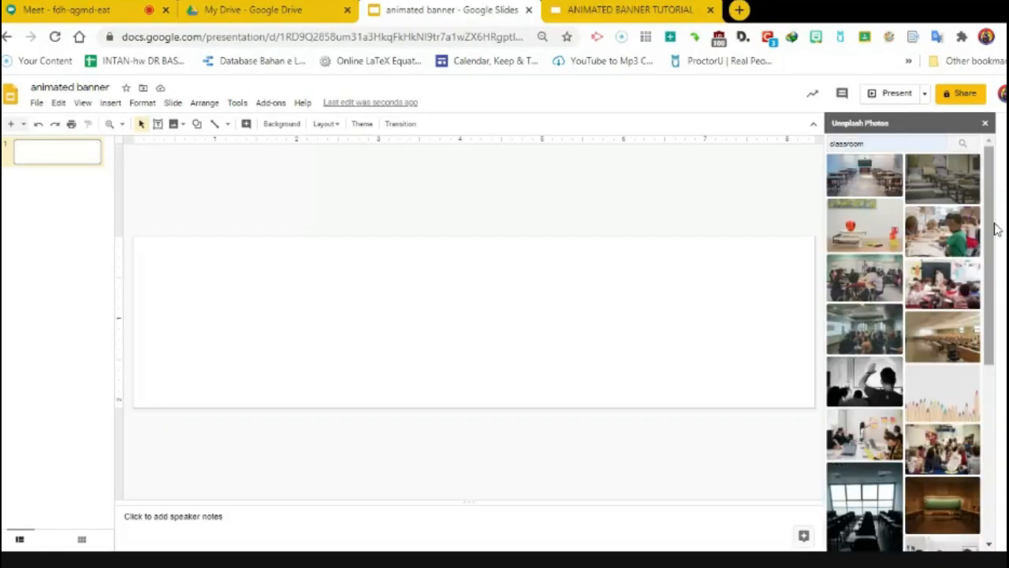
drag(990, 266, 991, 323)
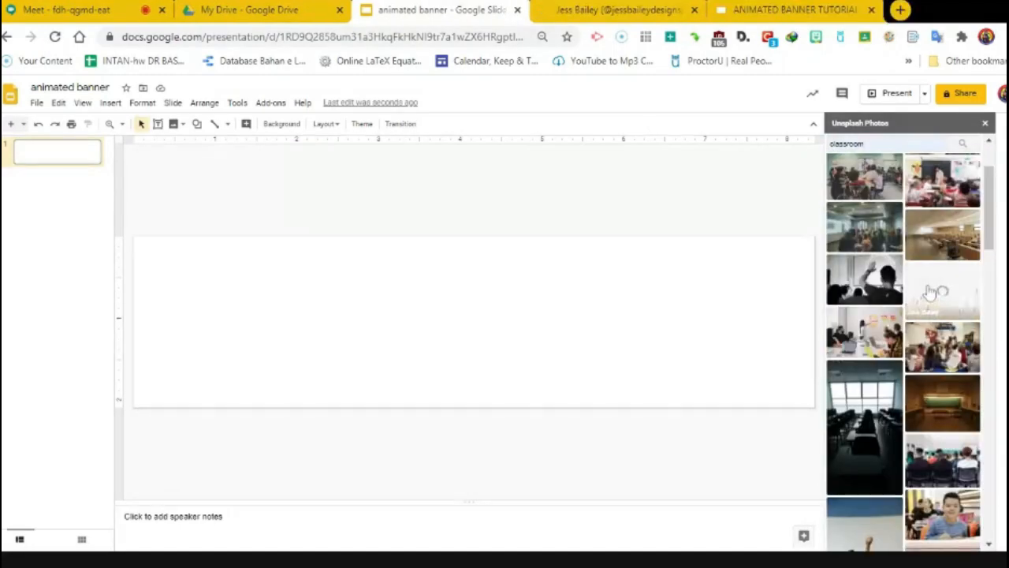
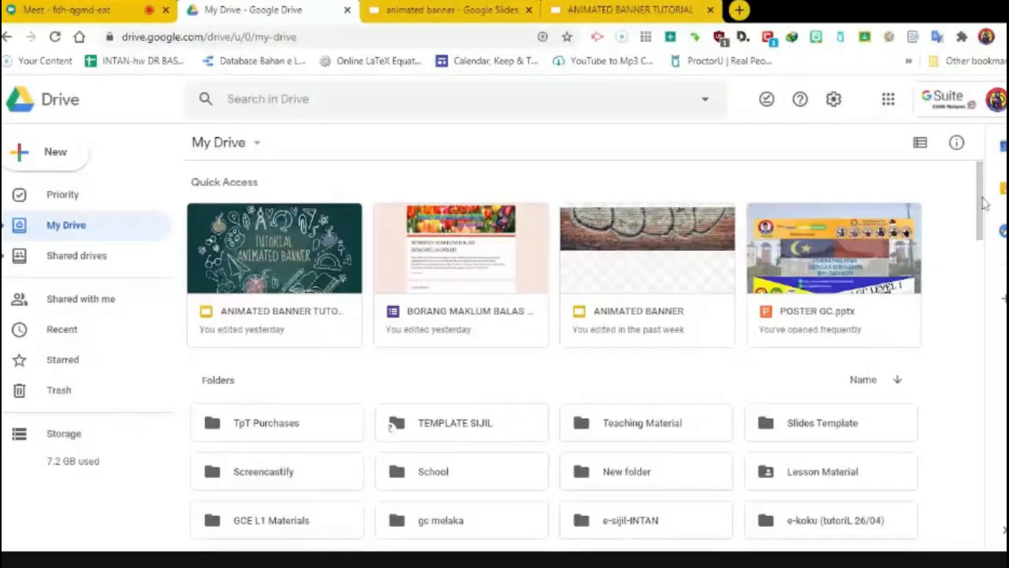
- Switch to Google Drive, look through My Drive, the Creator Studio folder and the recent files, and preview "animated banner.gif"
scroll(984, 211, down, 3)
scroll(471, 408, up, 1)
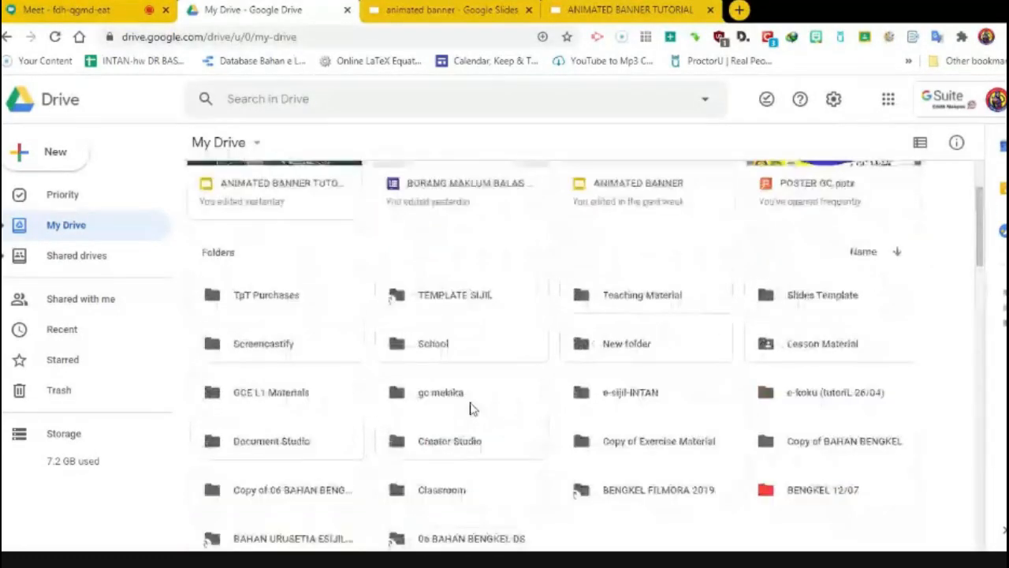
scroll(952, 317, up, 2)
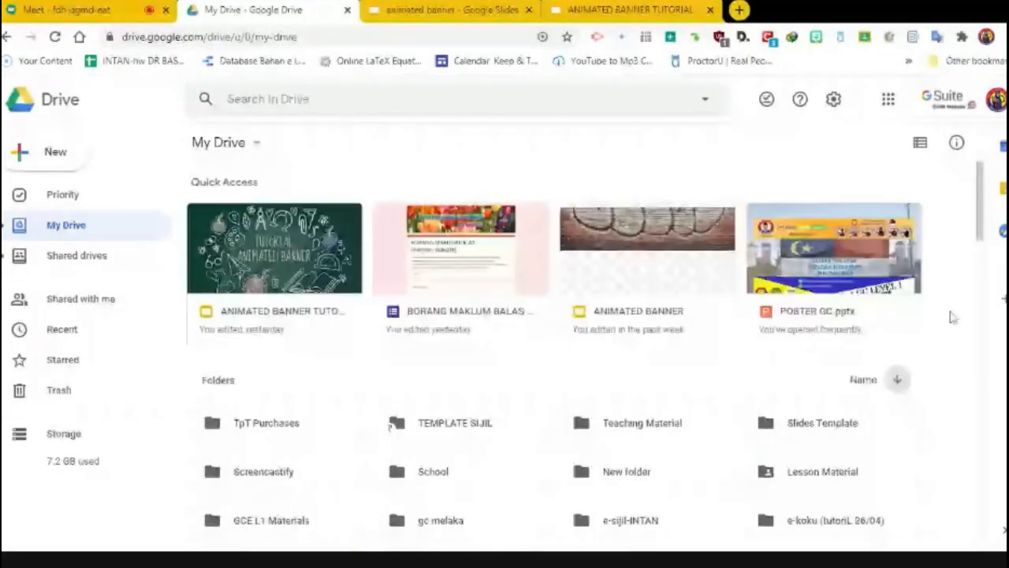
scroll(981, 263, down, 3)
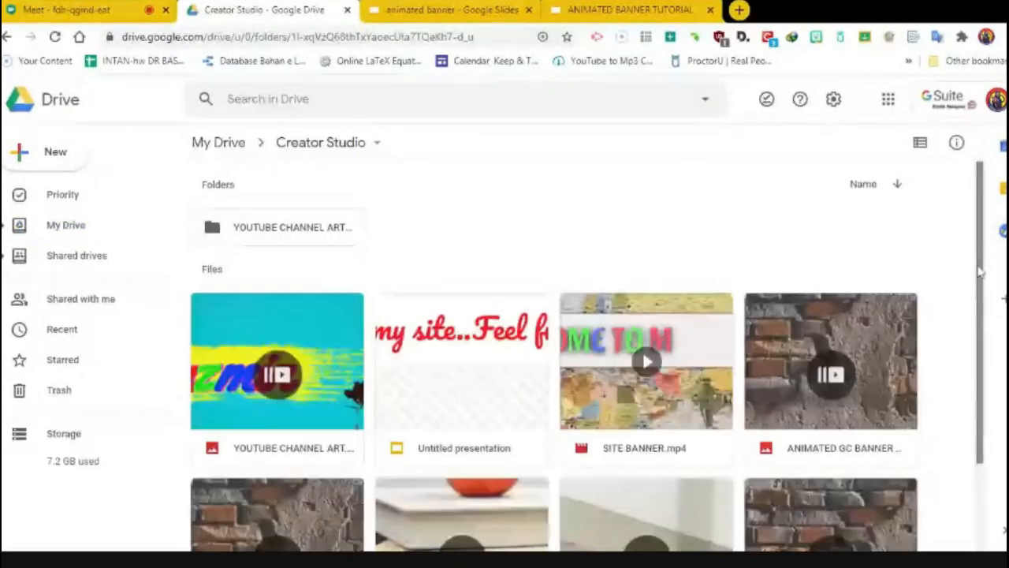
drag(980, 271, 967, 440)
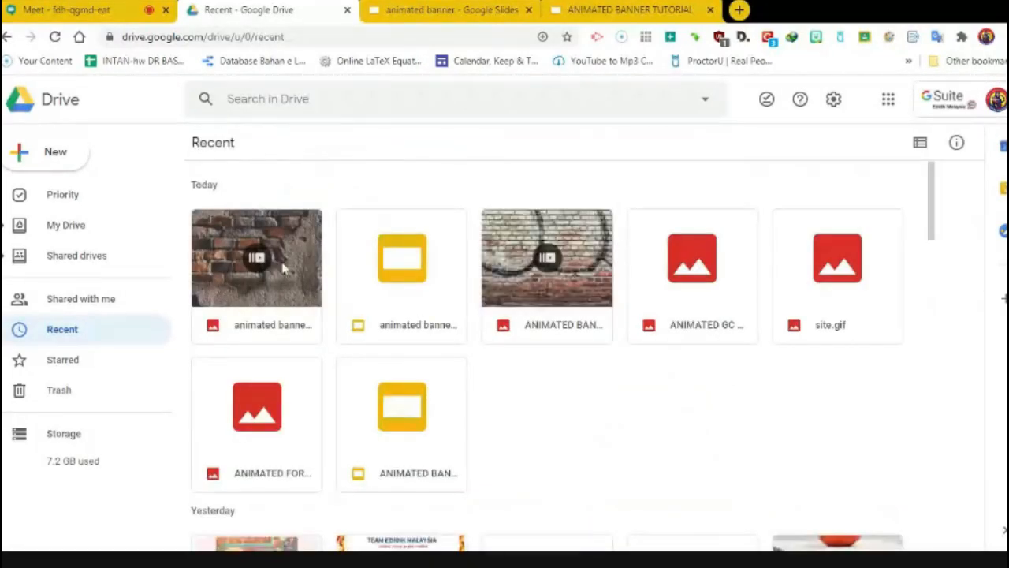
double_click(262, 262)
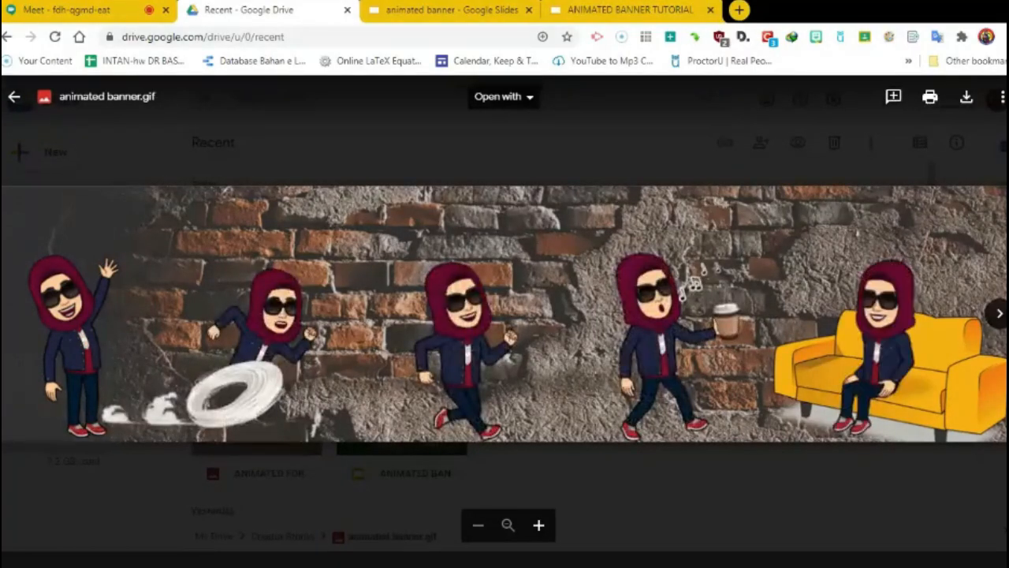
- Switch to the ANIMATED BANNER TUTORIAL presentation and view its slides listing useful websites and add-ons
click(629, 10)
drag(109, 366, 105, 393)
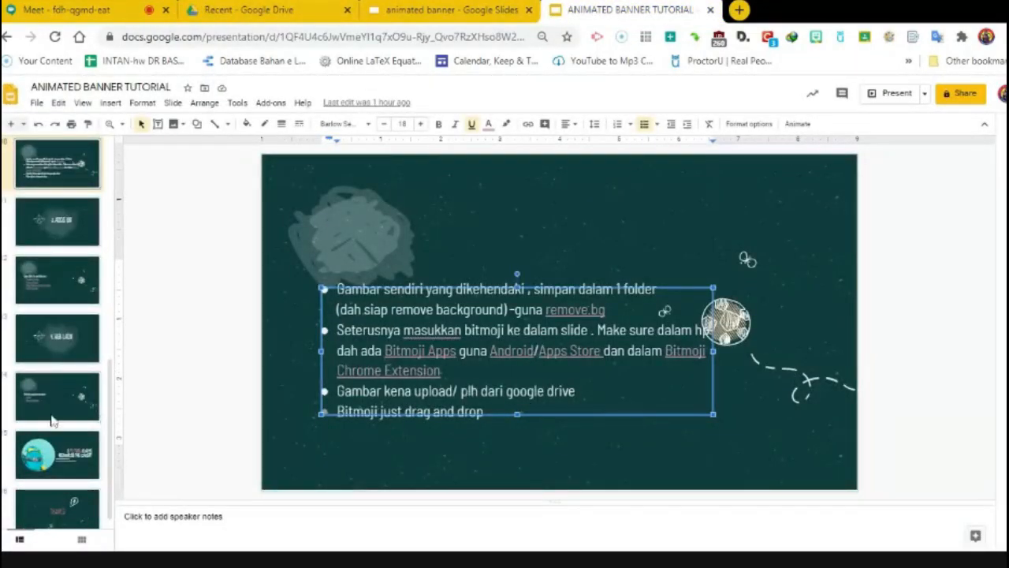
click(45, 400)
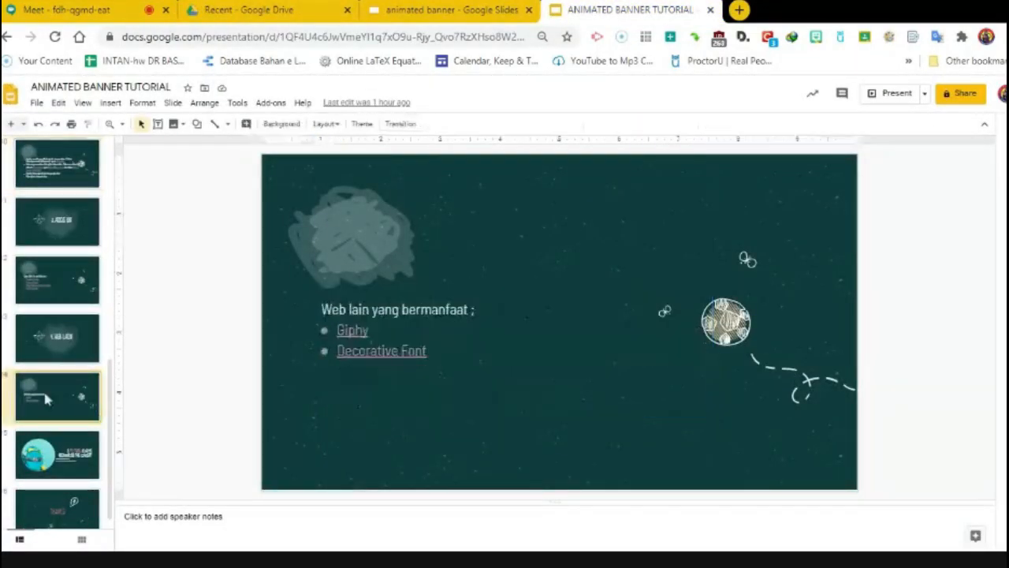
click(58, 304)
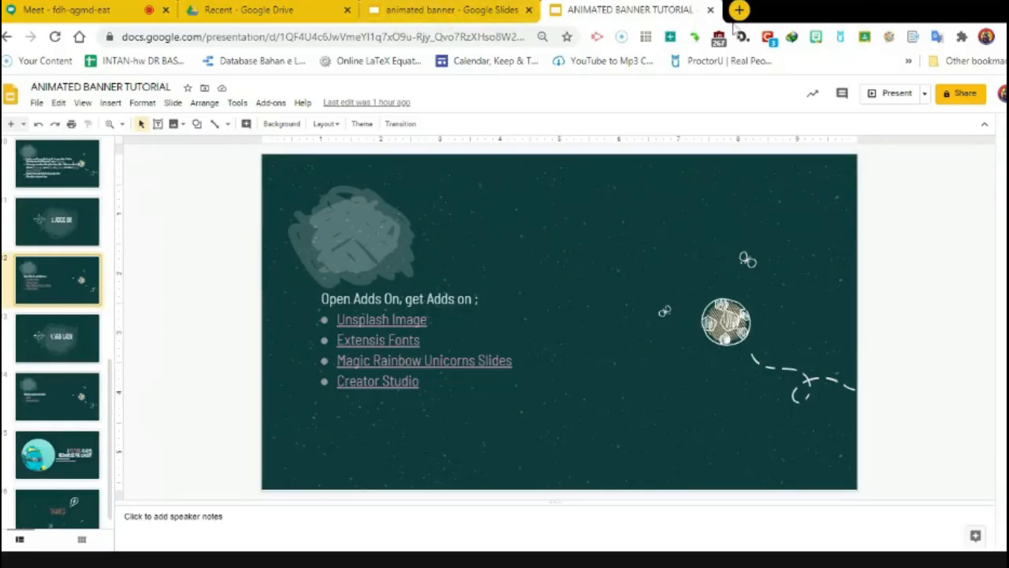
click(283, 9)
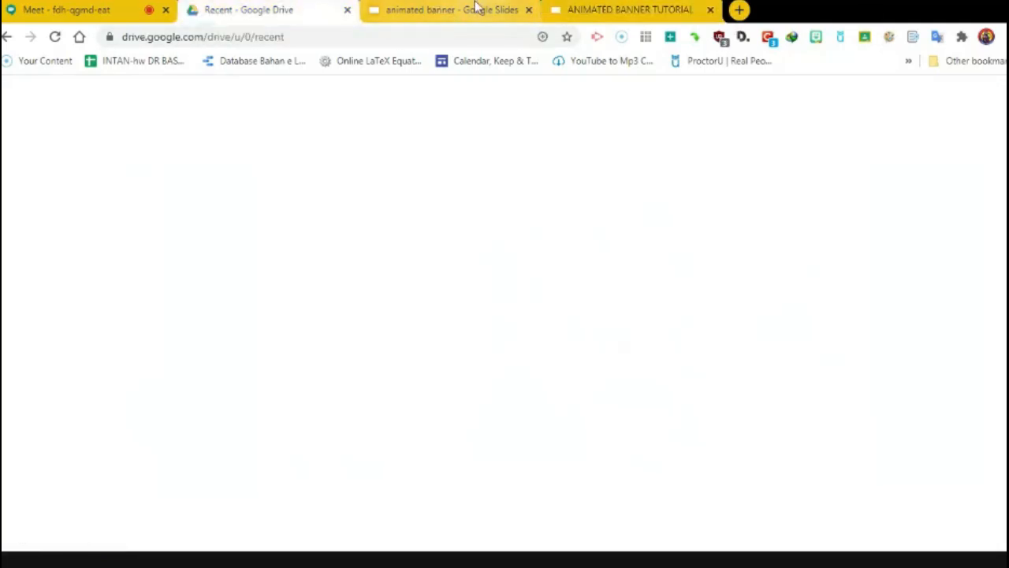
click(476, 8)
click(631, 9)
- Search Google for "tall tweets" in a new browser tab and open talltweets.com at the Tall Tweets Classic section
click(739, 9)
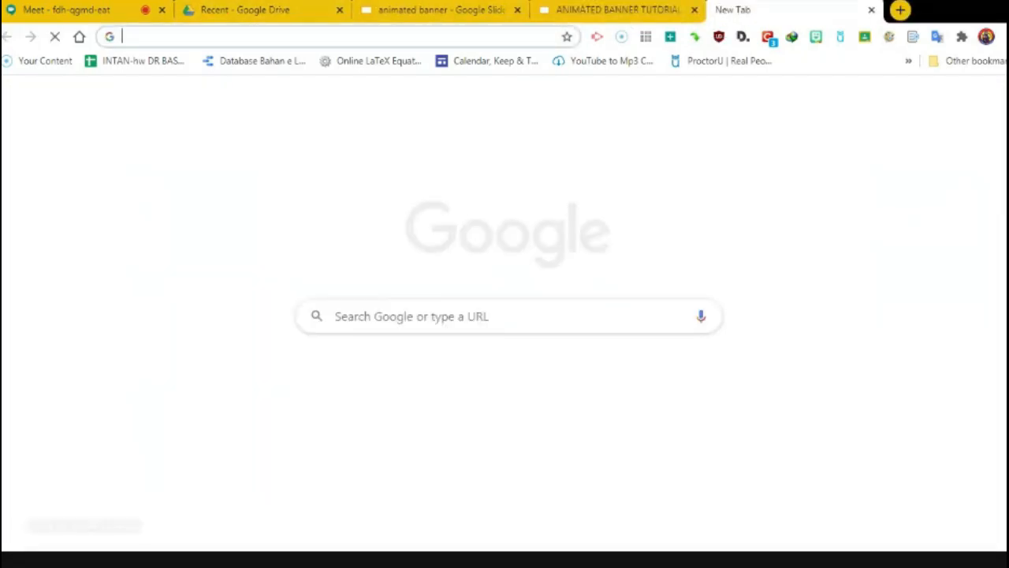
text(tall)
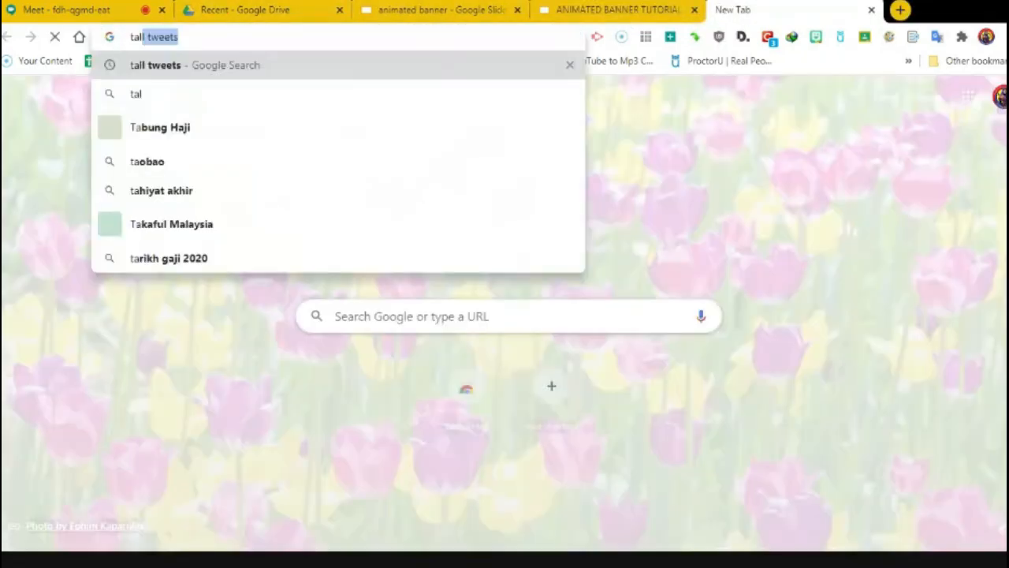
key(Return)
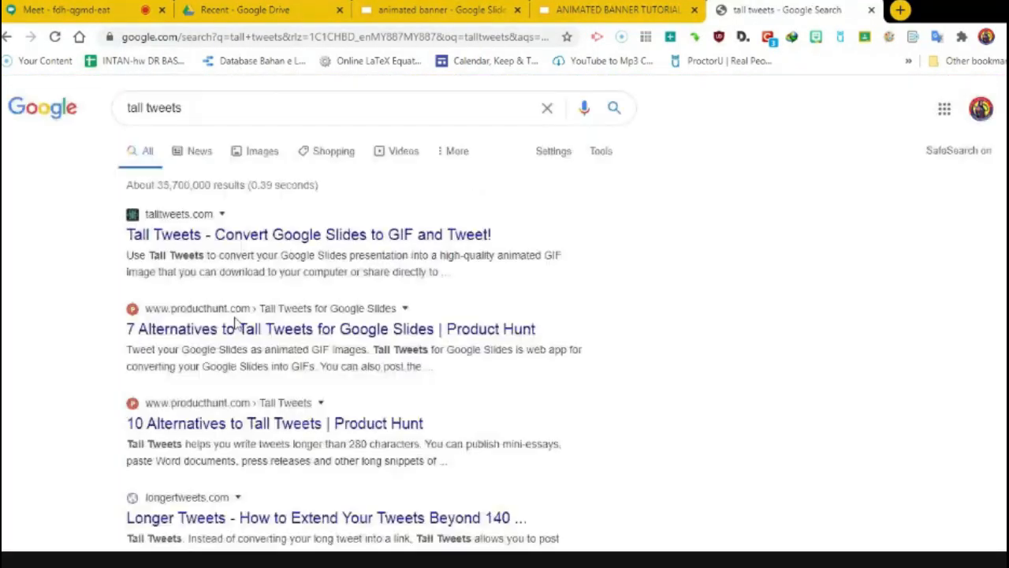
click(202, 234)
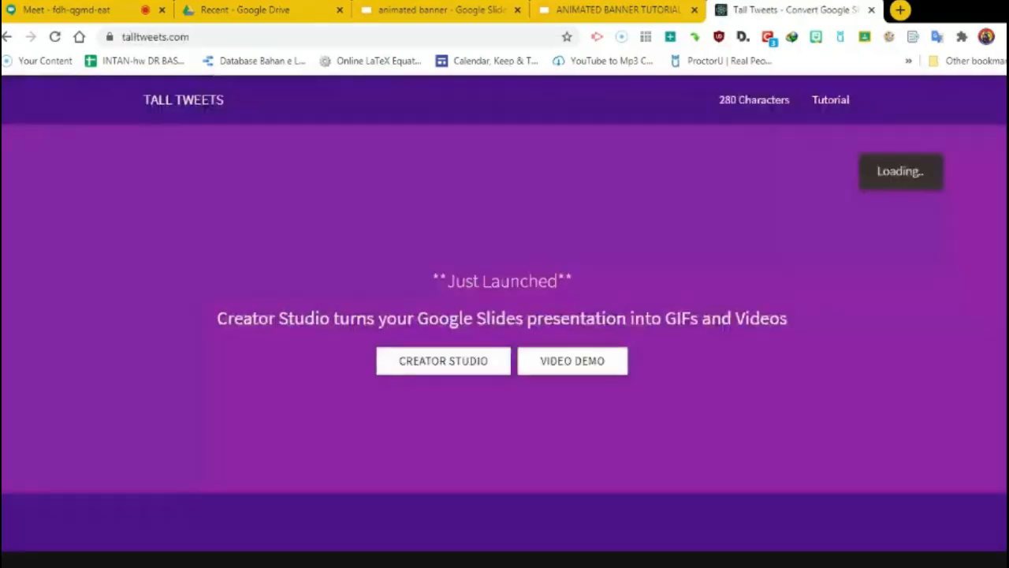
scroll(505, 315, down, 8)
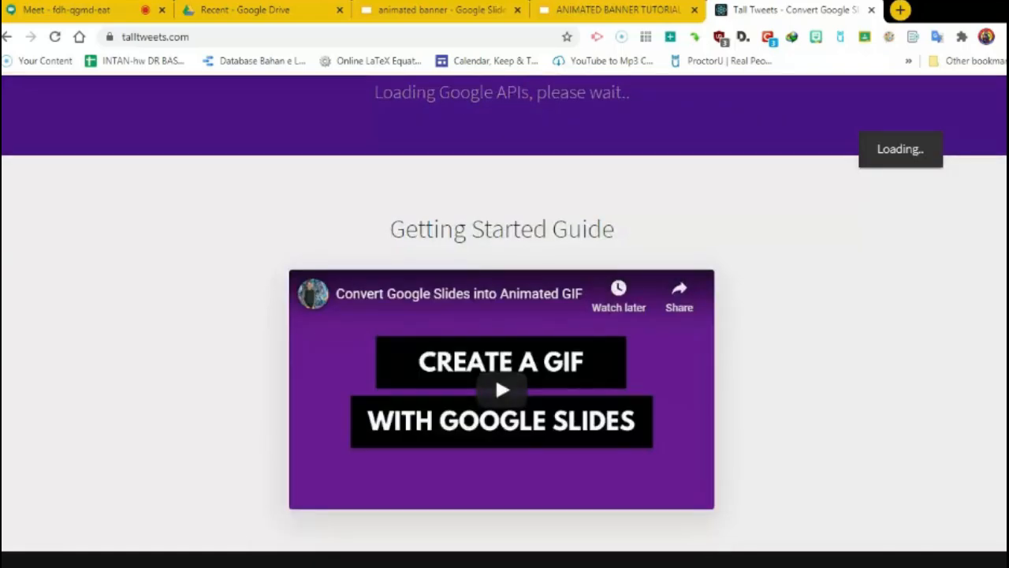
scroll(504, 315, down, 2)
scroll(505, 316, up, 3)
scroll(495, 448, up, 2)
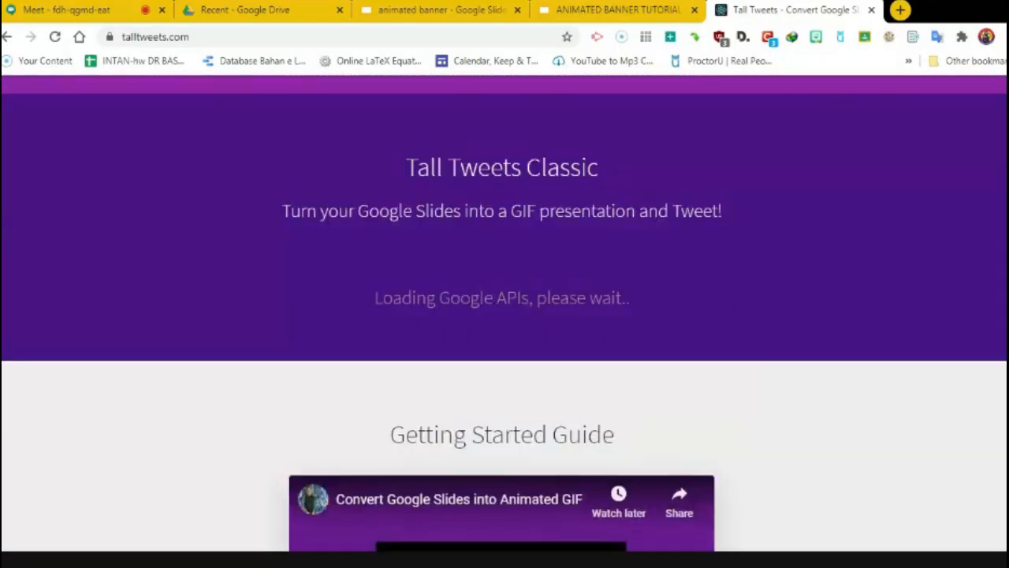
scroll(495, 519, down, 2)
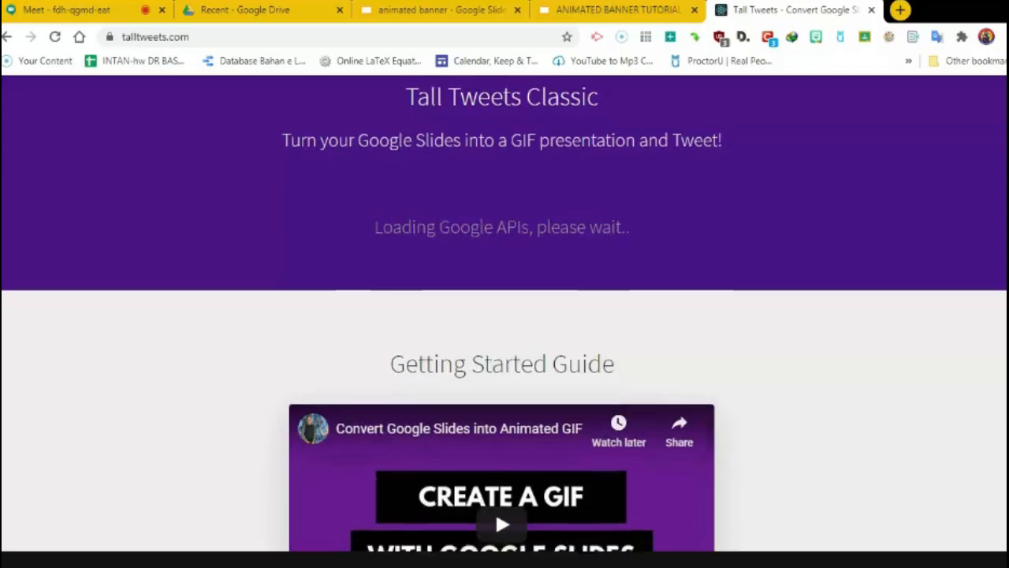
- Copy the Tall Tweets web address and send it to everyone in the Google Meet chat
click(173, 36)
key(ctrl+c)
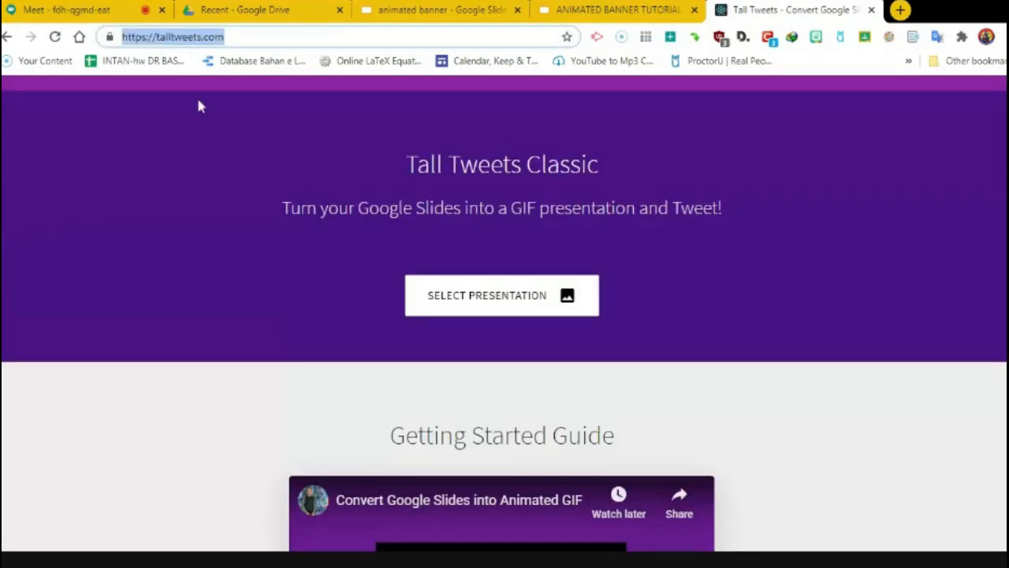
click(71, 8)
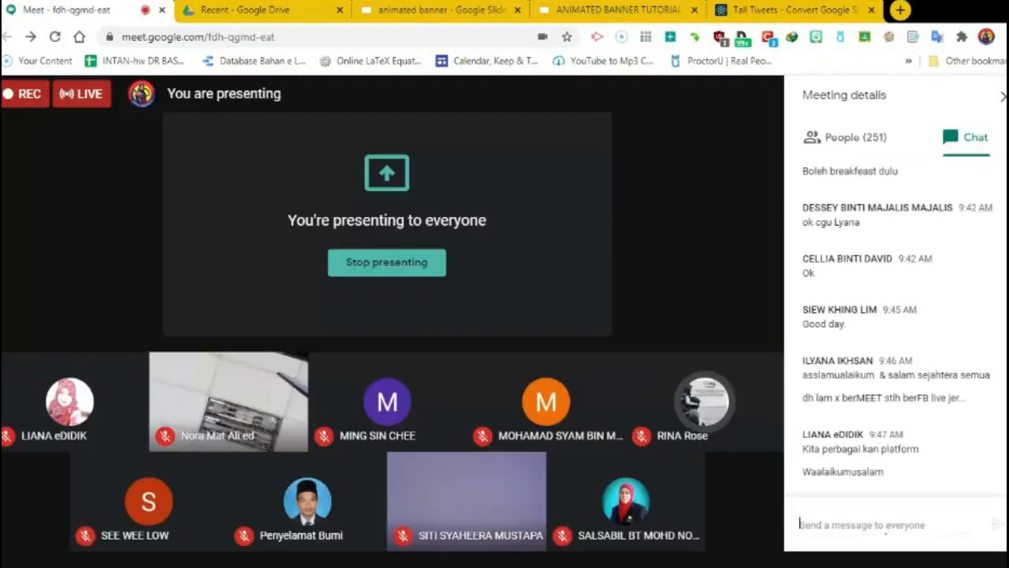
click(876, 529)
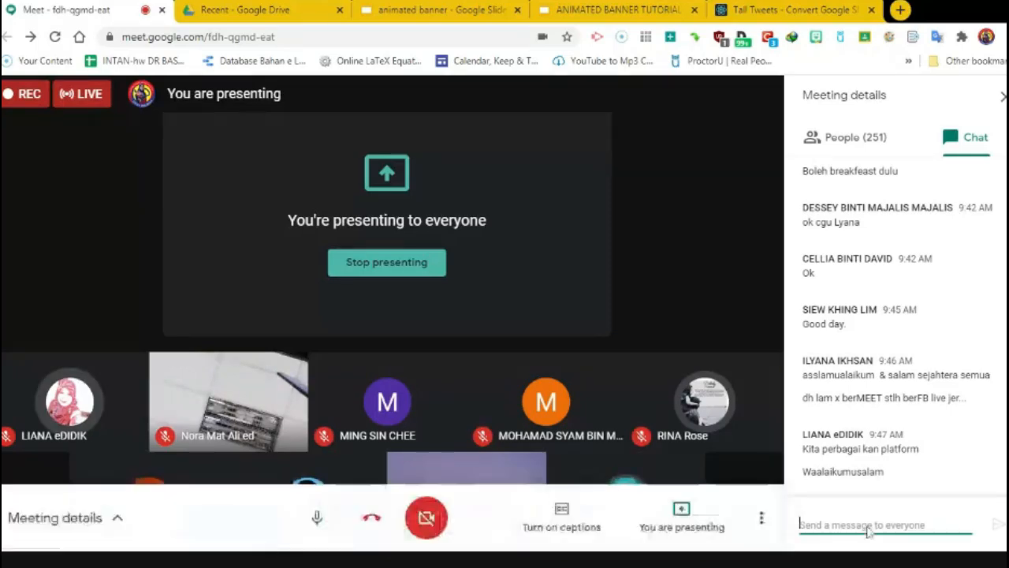
key(ctrl+v)
click(1002, 529)
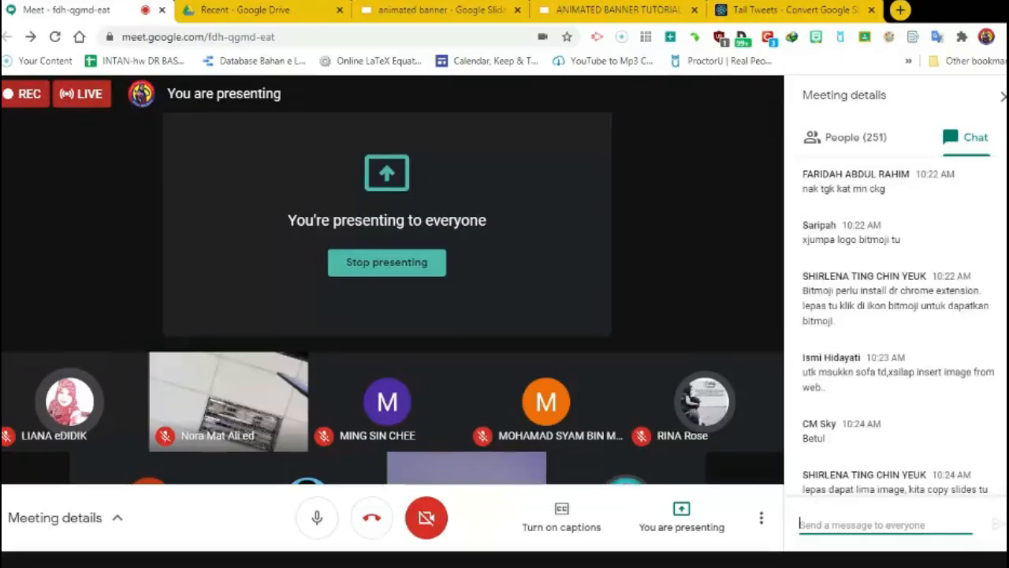
- Switch to Tall Tweets and load the "animated banner" presentation from Google Drive for GIF conversion
click(612, 10)
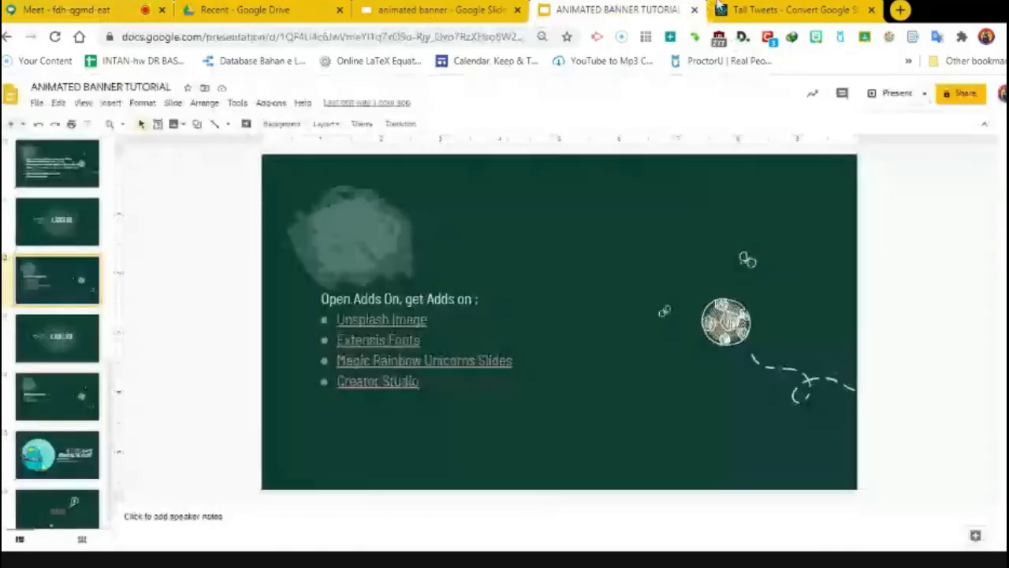
click(386, 10)
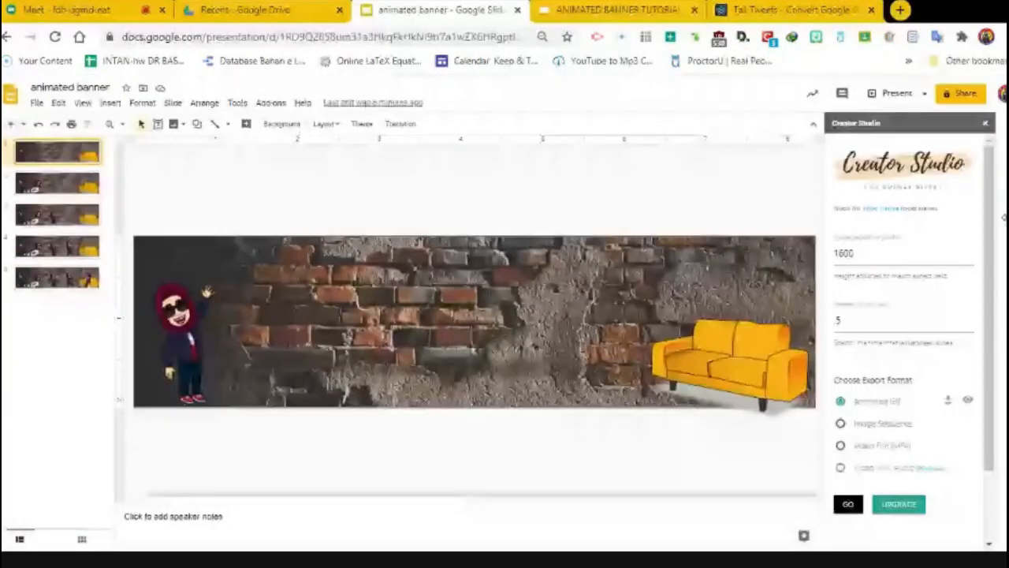
click(793, 9)
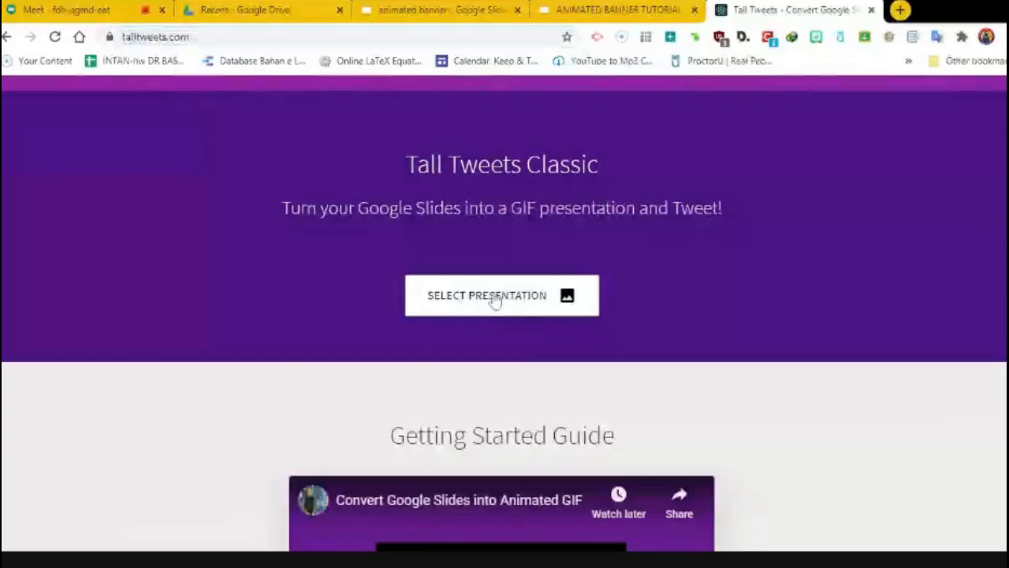
click(494, 295)
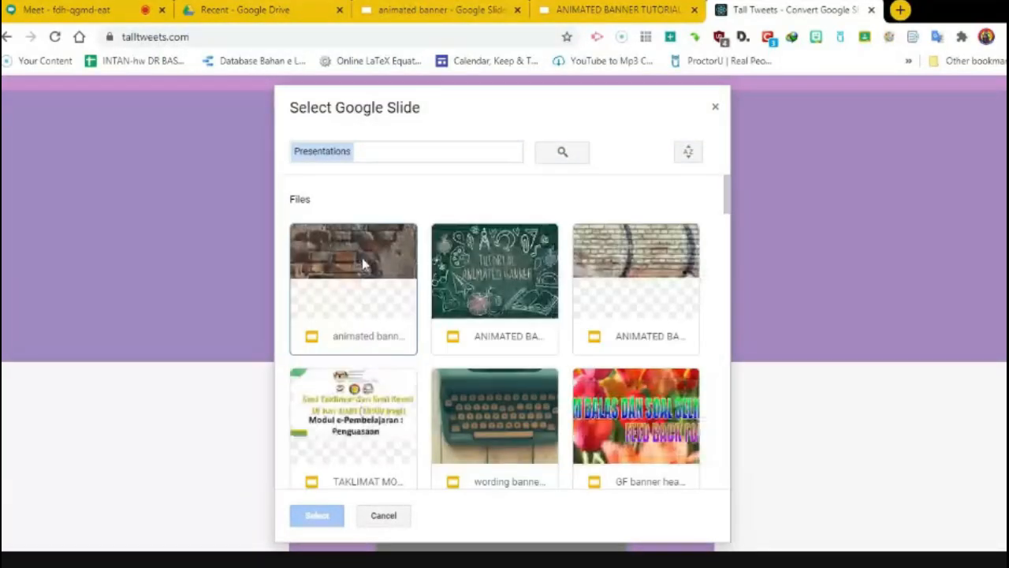
click(356, 285)
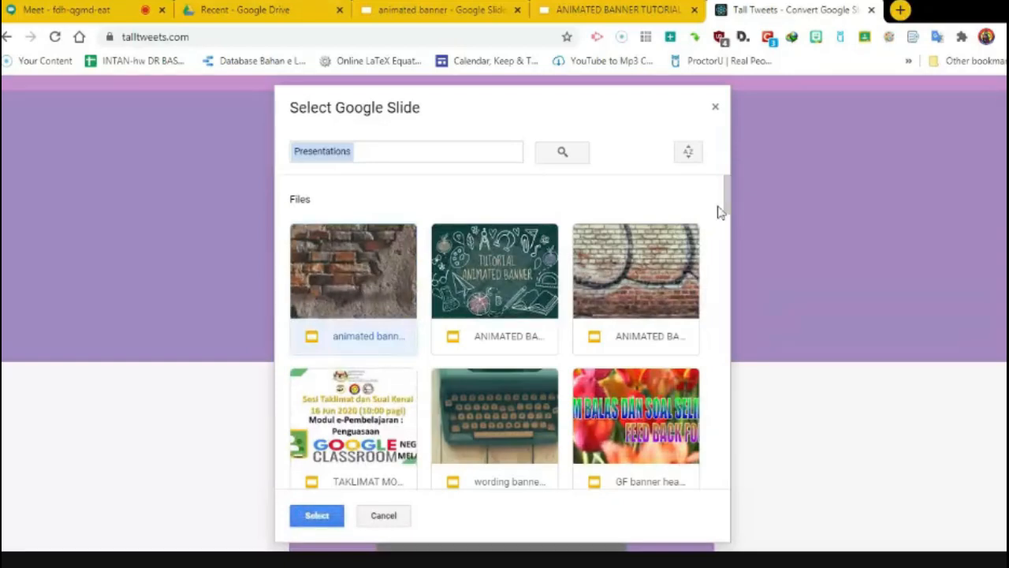
click(317, 516)
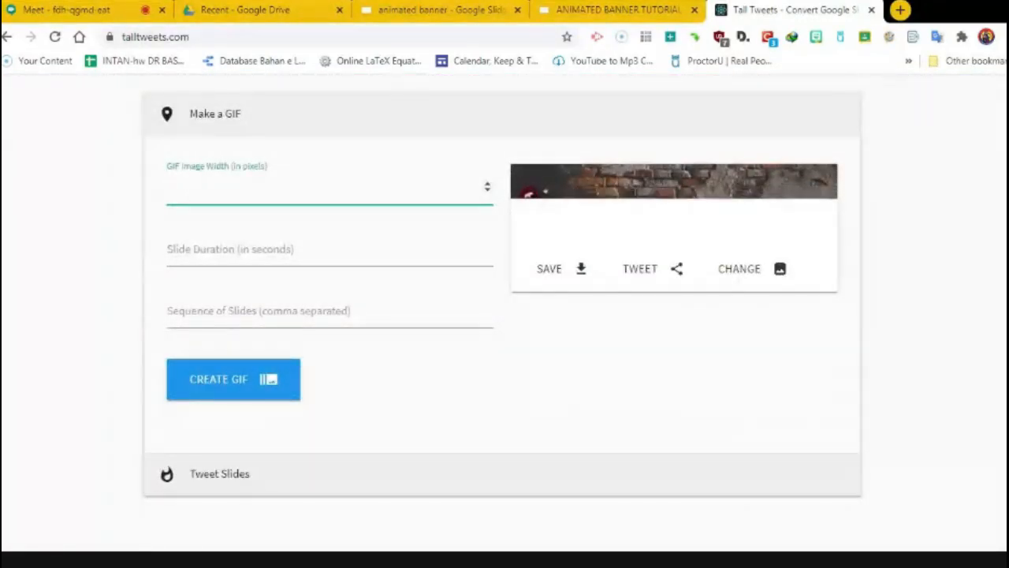
- Create a GIF from the presentation with an image width of 800 pixels and a slide duration of .5 seconds
text(800)
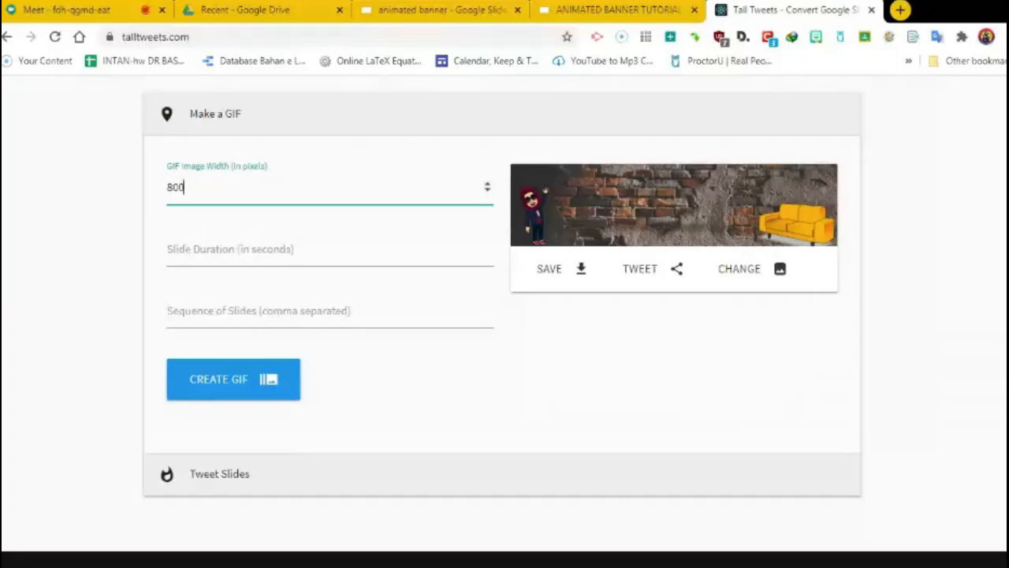
click(230, 249)
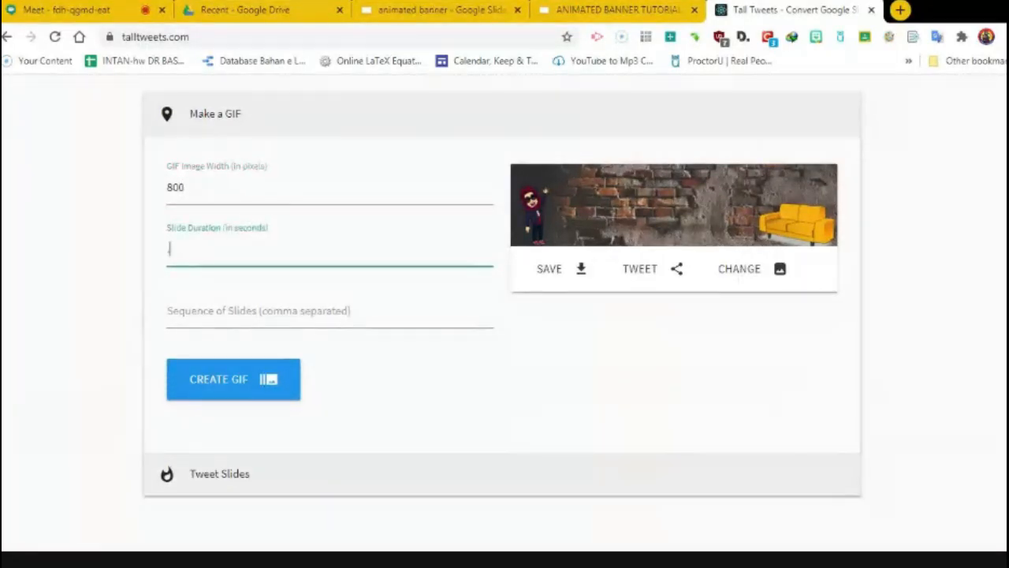
text(.5)
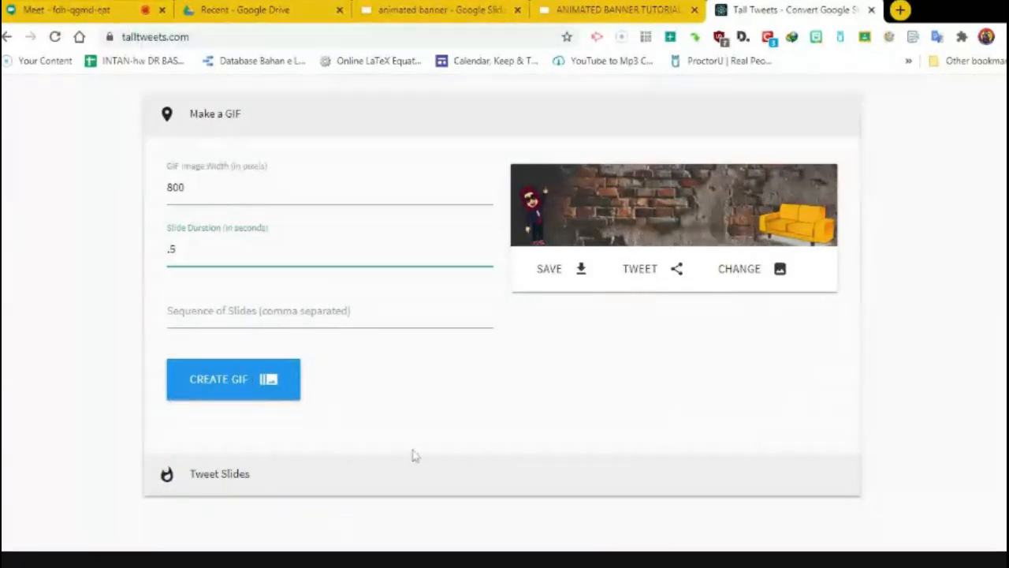
click(211, 385)
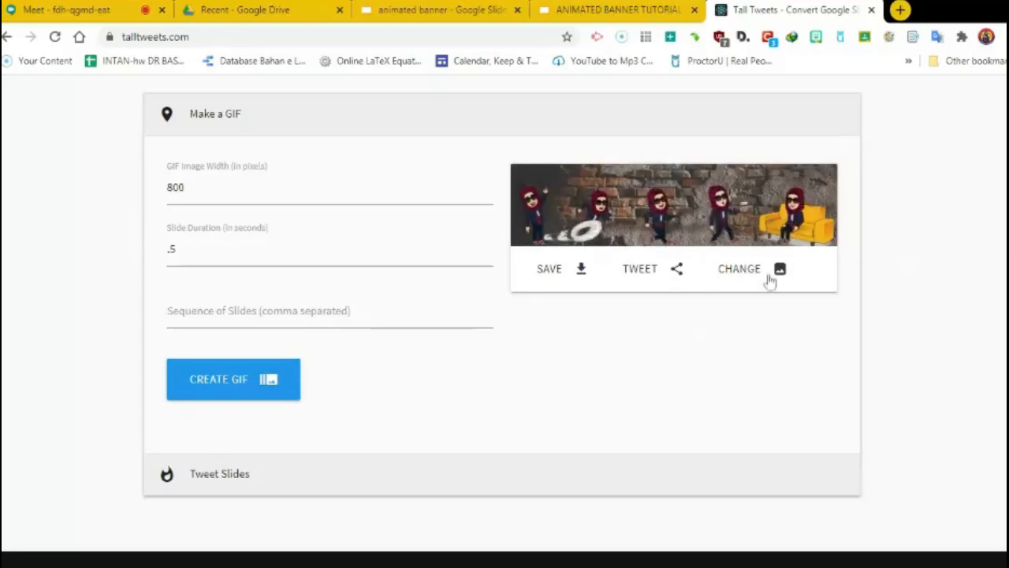
- Download the finished animated GIF and show the downloaded file in its folder
click(571, 271)
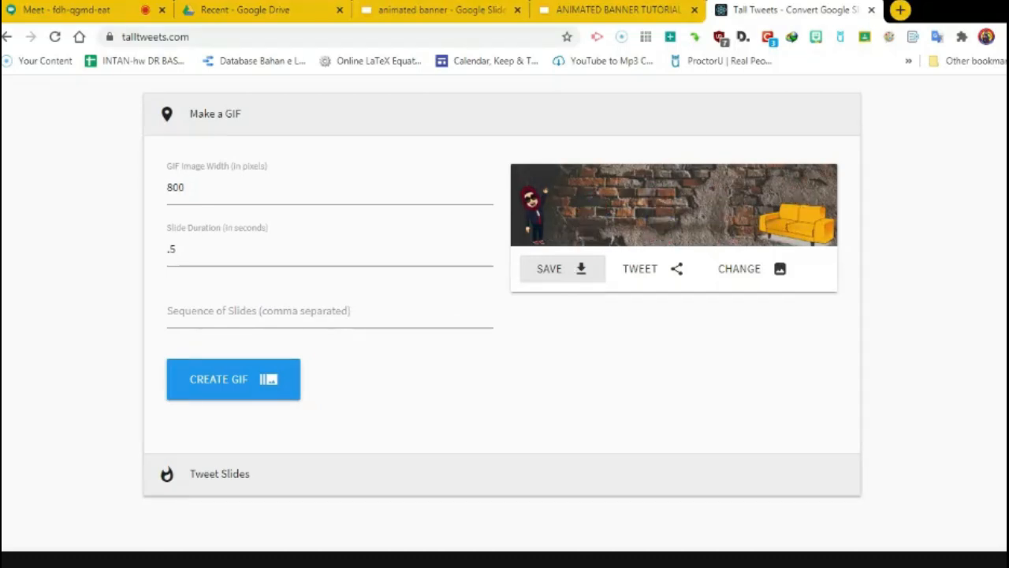
click(560, 268)
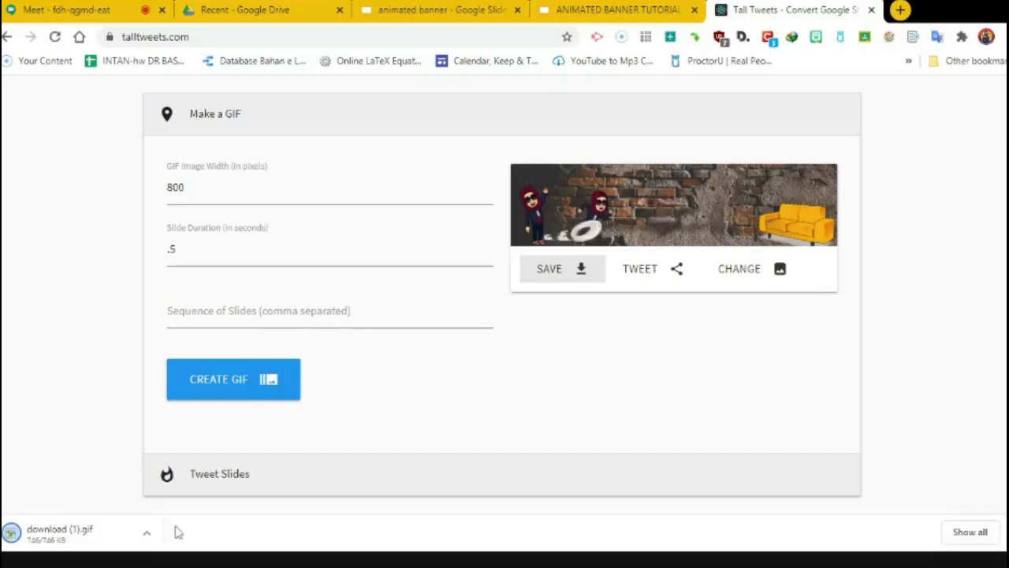
click(149, 543)
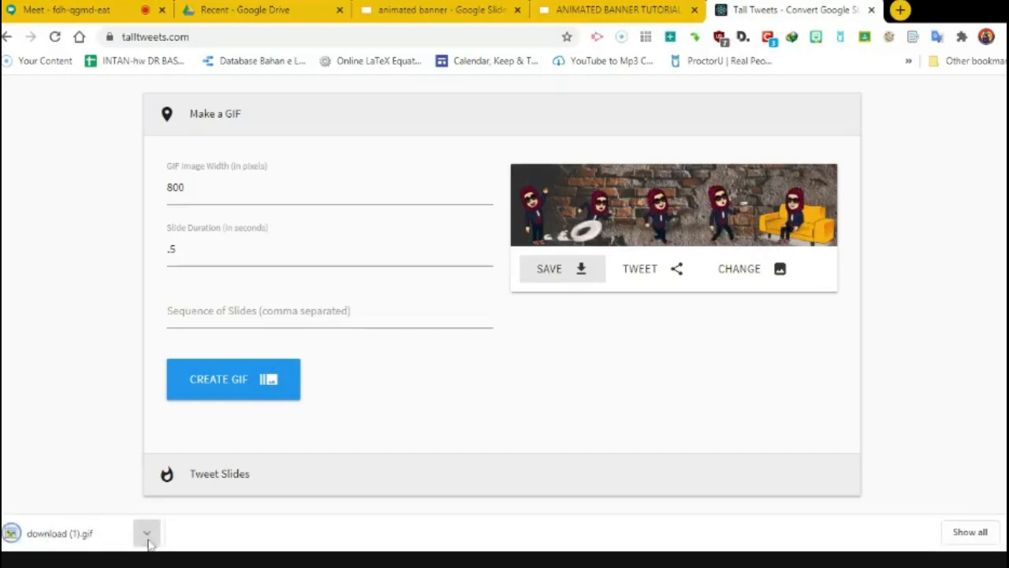
click(170, 489)
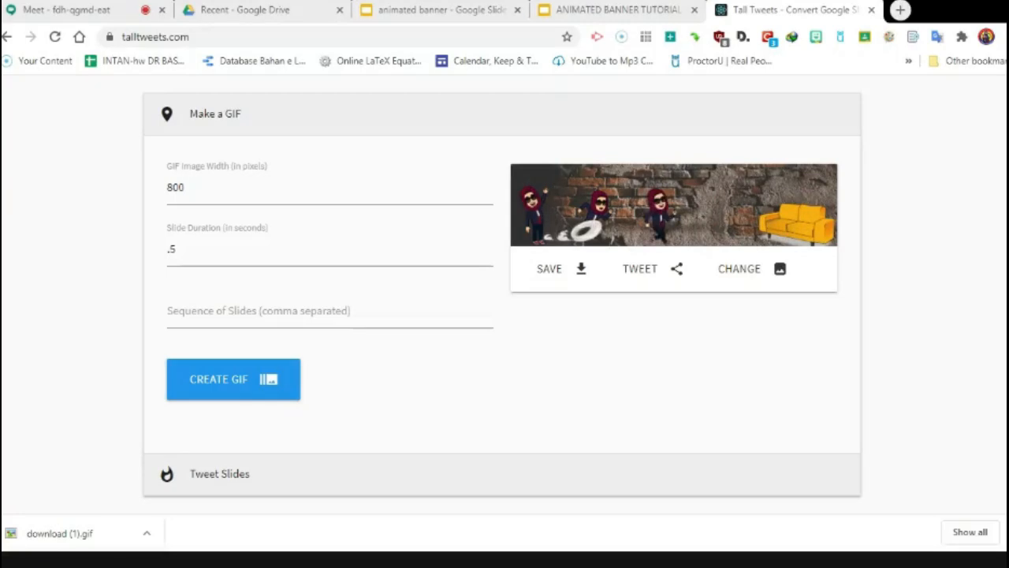
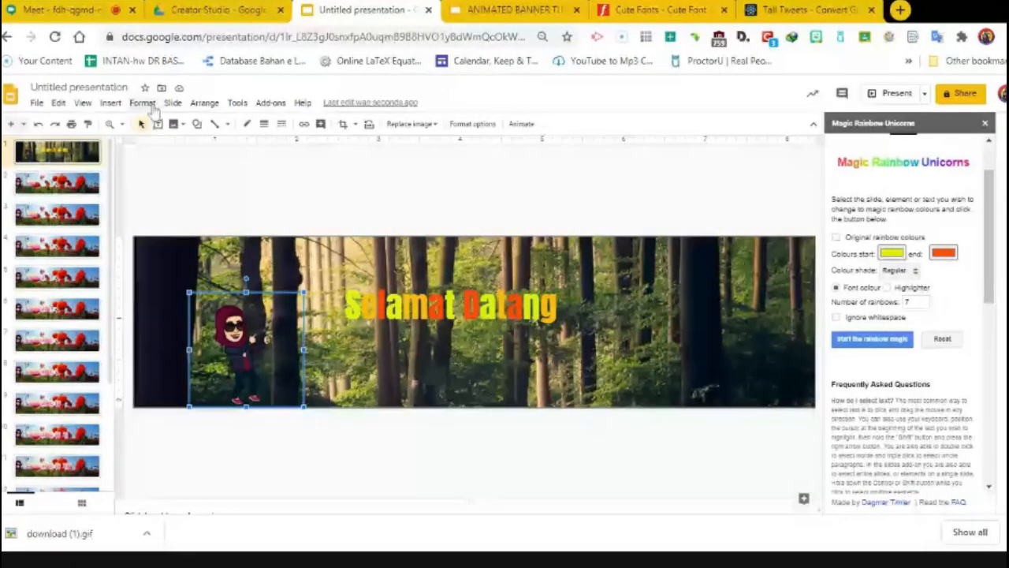
click(110, 103)
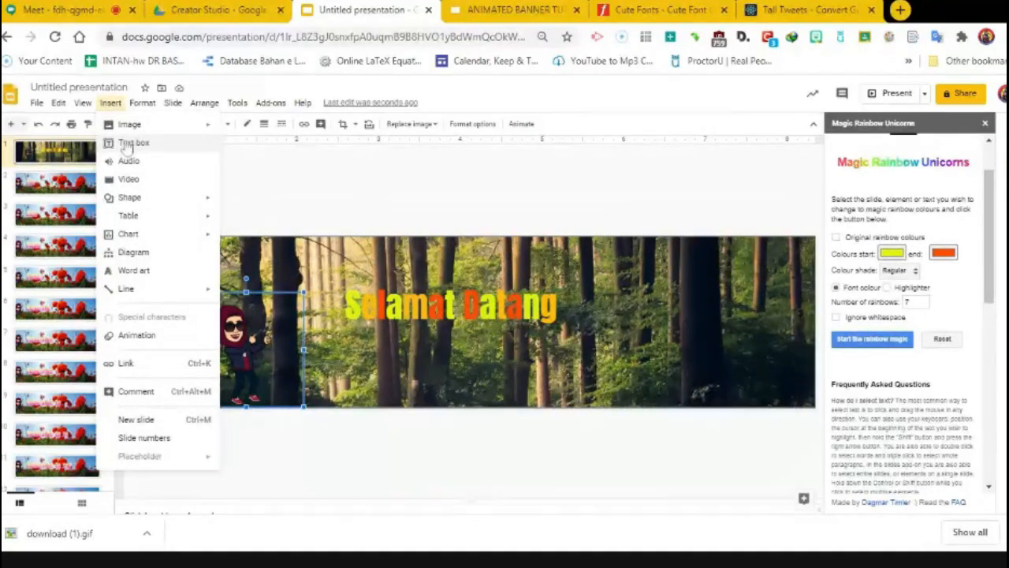
mouse_move(263, 108)
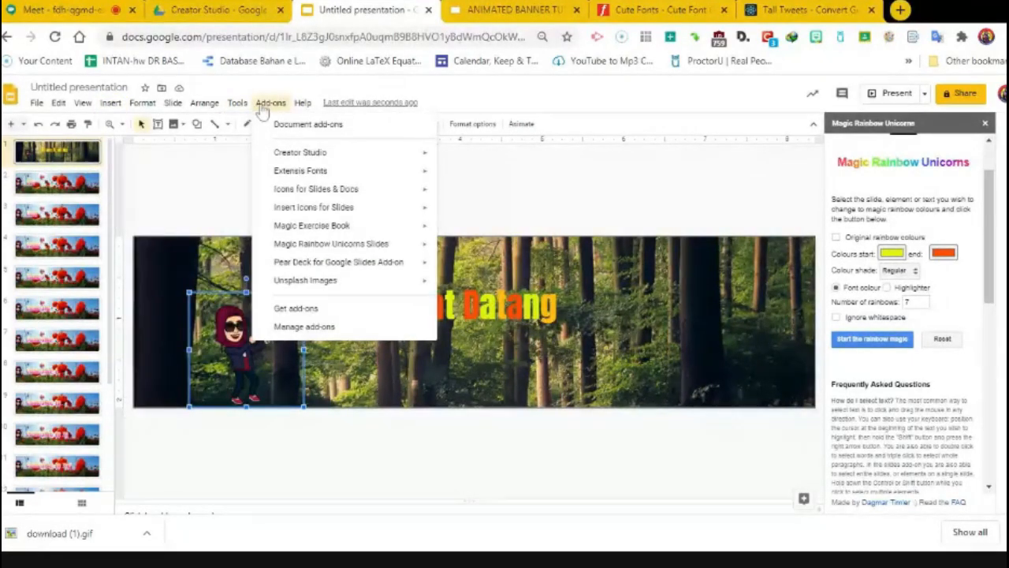
mouse_move(294, 245)
click(192, 206)
click(238, 338)
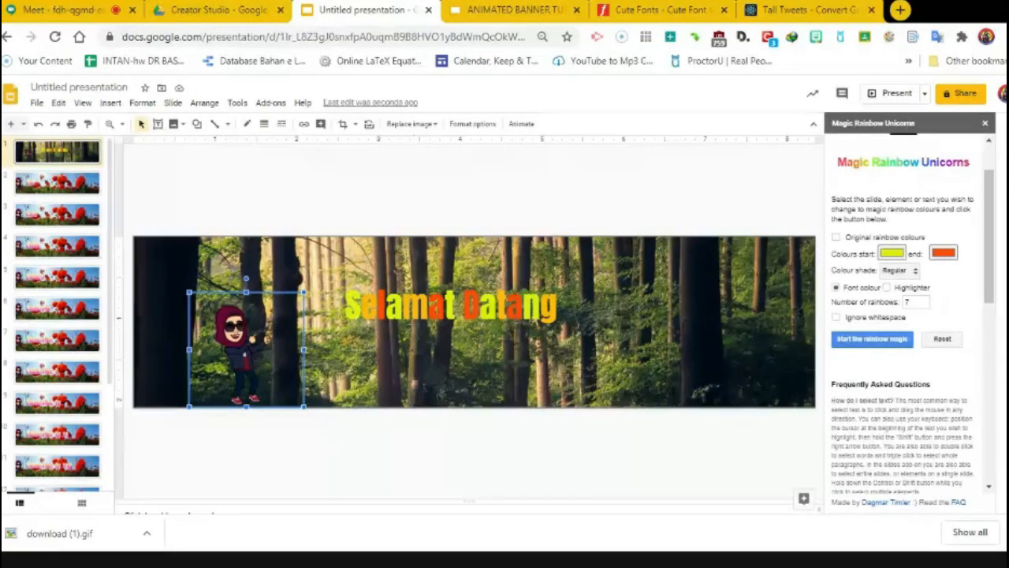
- Nudge the "Selamat Datang" text box on the forest slide upward and slightly to the left
click(424, 280)
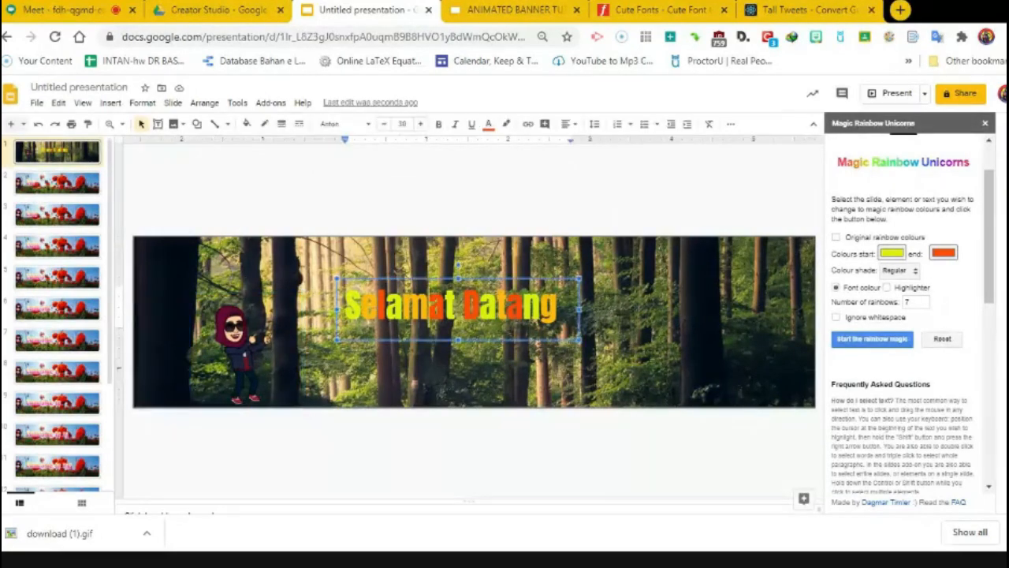
click(424, 280)
key(Up)
key(Up)
key(Up)
key(Up)
key(Left)
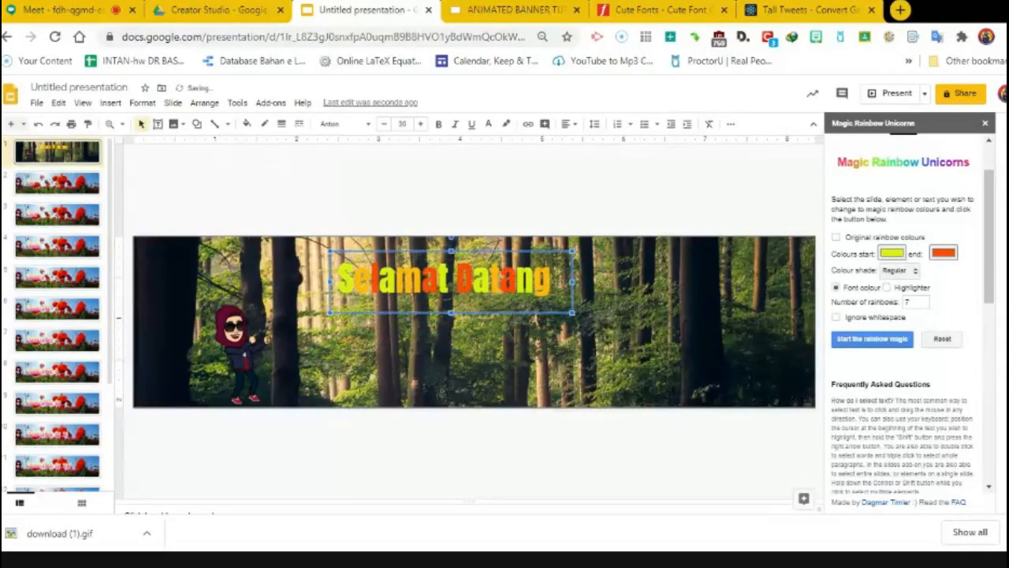
- Try font size 48 on the "Selamat Datang" text and settle on size 36
click(402, 123)
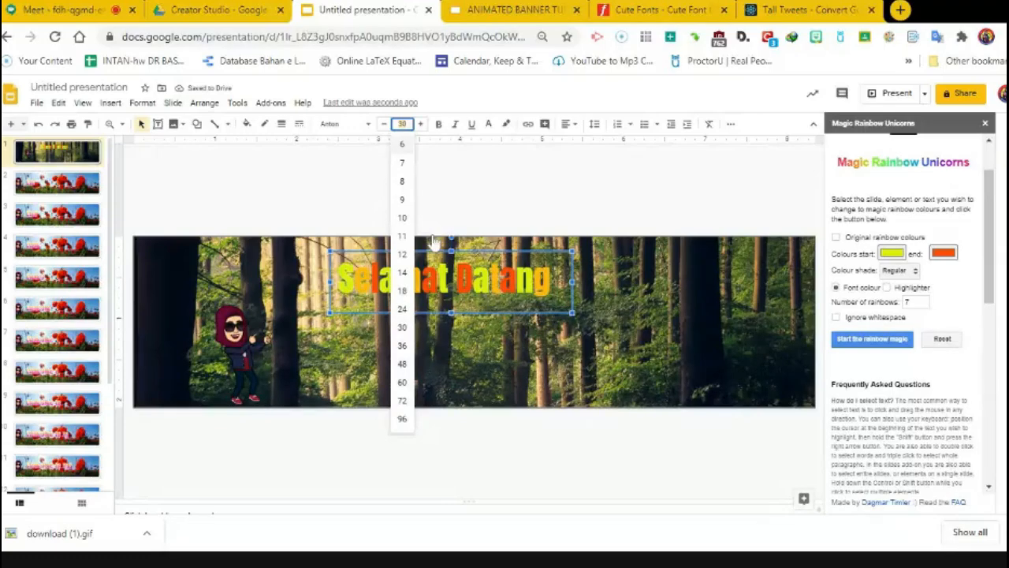
click(402, 364)
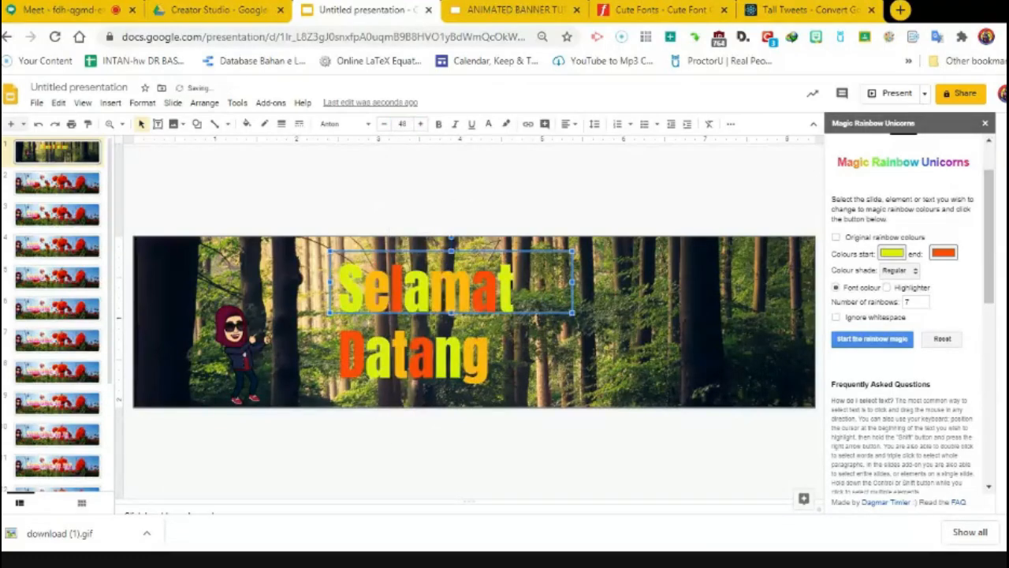
click(402, 124)
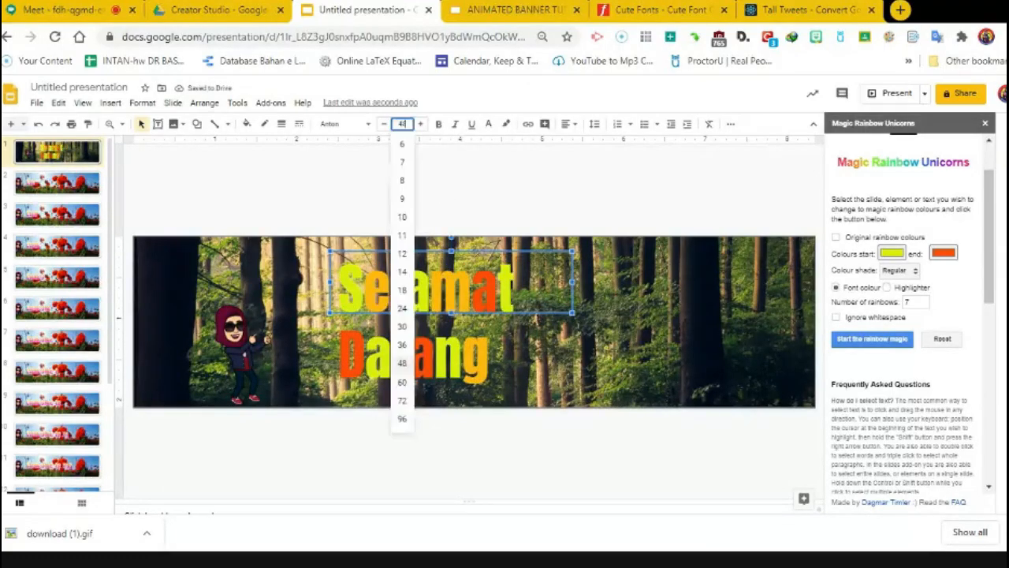
click(402, 345)
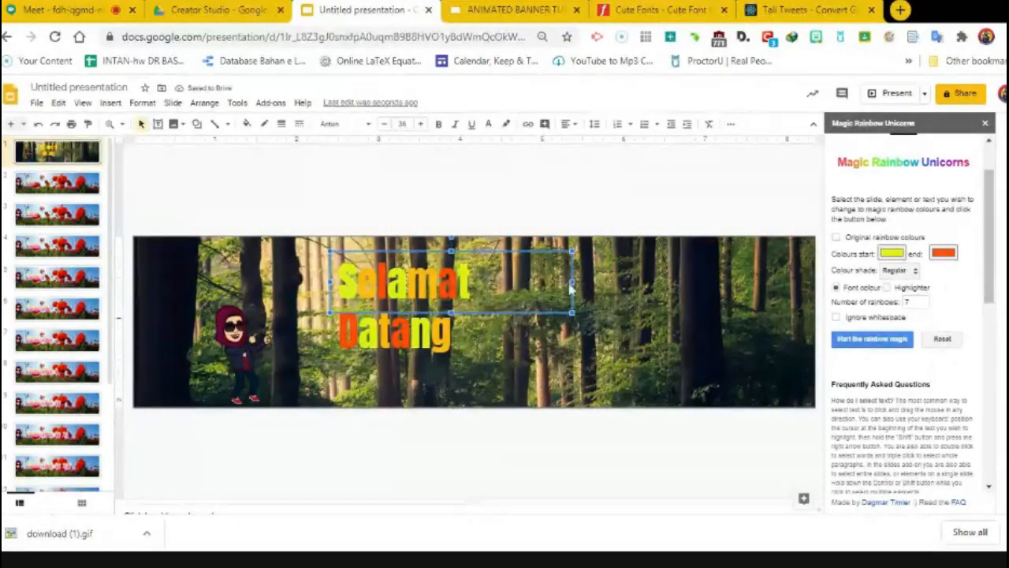
- Widen the "Selamat Datang" text box so the text fits on one line, trim its excess width and shift it slightly right
drag(572, 282, 669, 280)
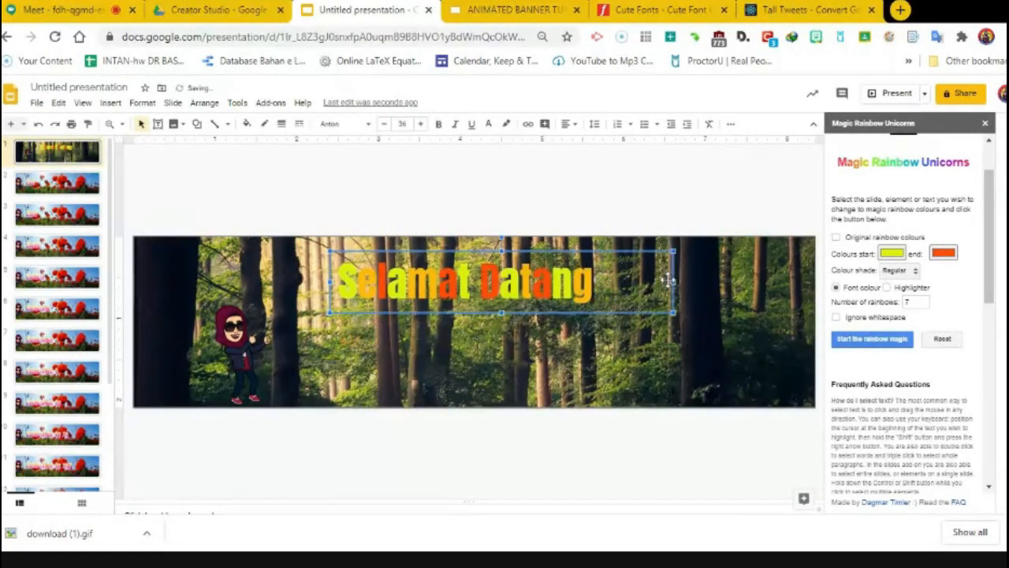
drag(557, 277, 549, 277)
drag(667, 282, 606, 281)
drag(544, 280, 559, 280)
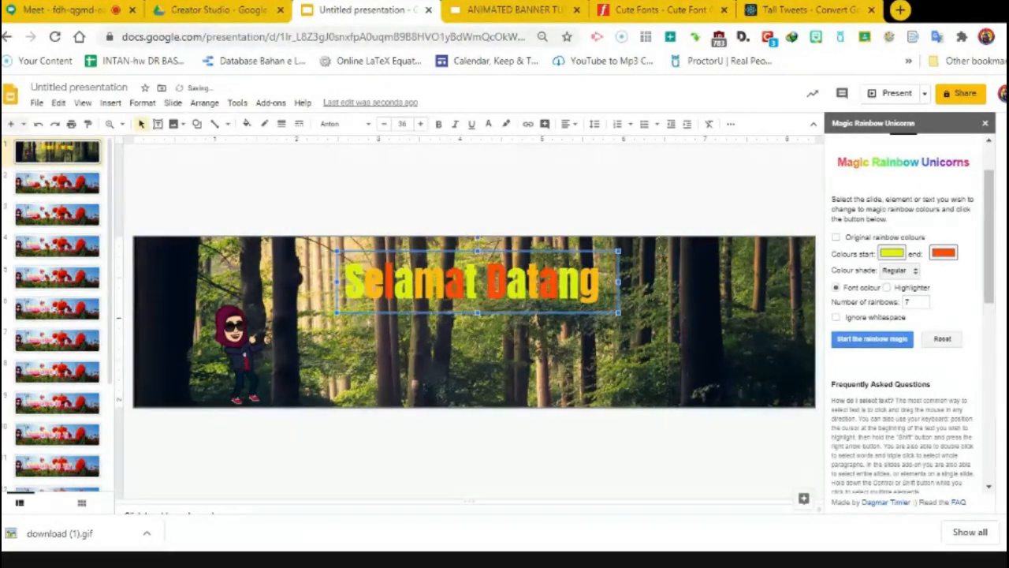
- Close the Magic Rainbow Unicorns add-on and turn on a drop shadow for the "Selamat Datang" text
click(244, 343)
click(353, 252)
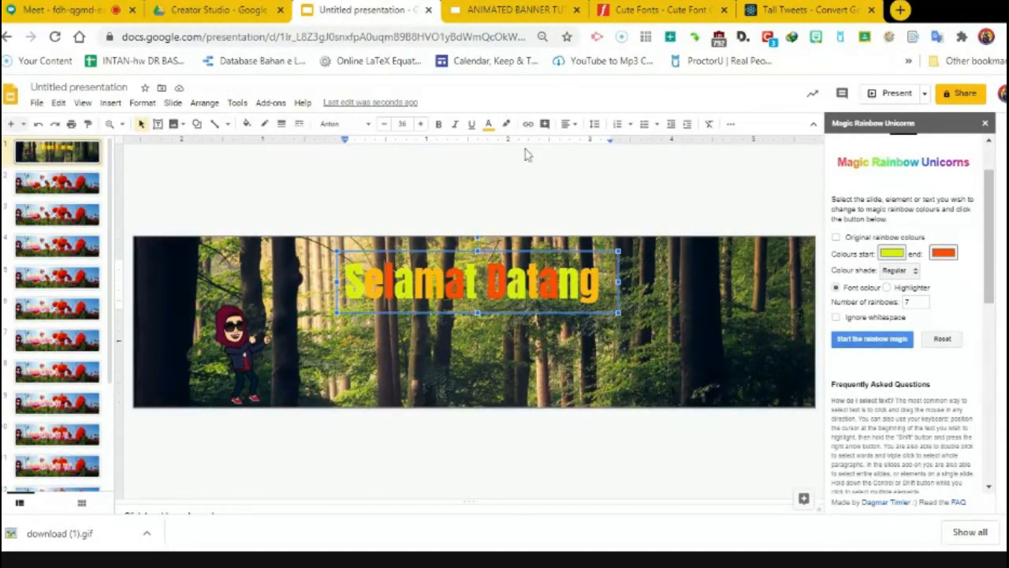
click(497, 250)
click(985, 123)
click(755, 126)
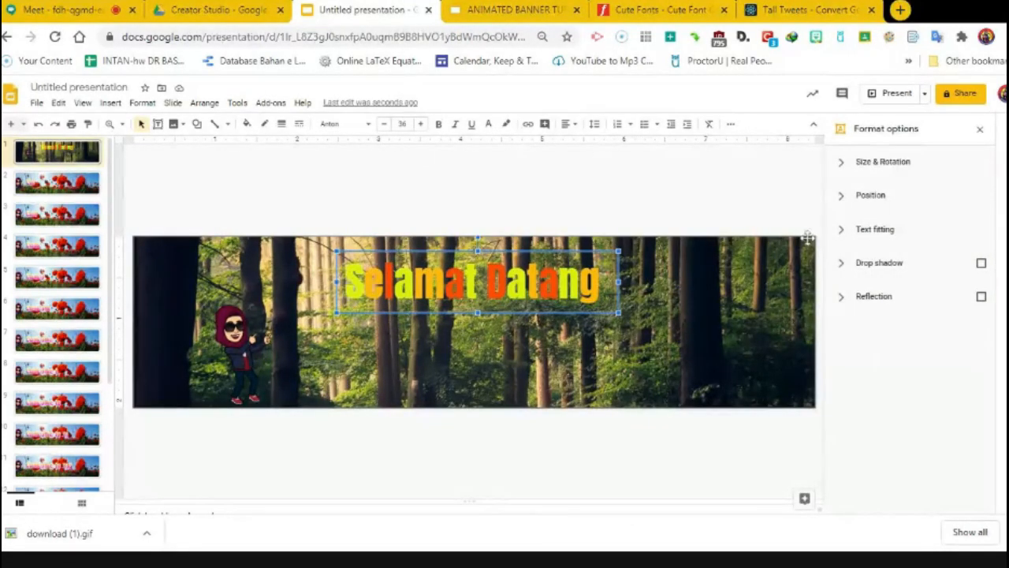
click(982, 263)
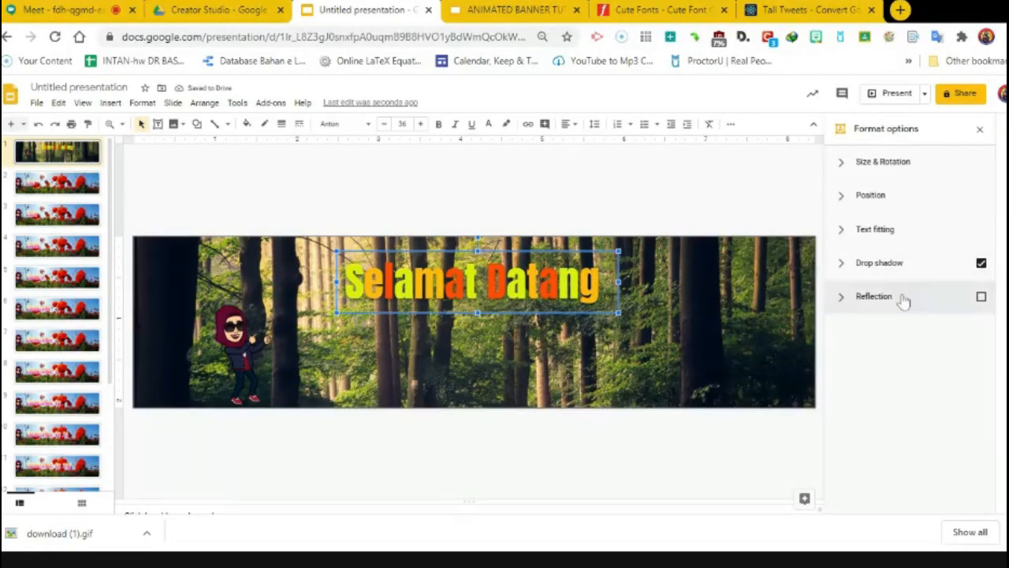
- Set the text's drop shadow colour to white and reduce its transparency to the minimum
click(887, 264)
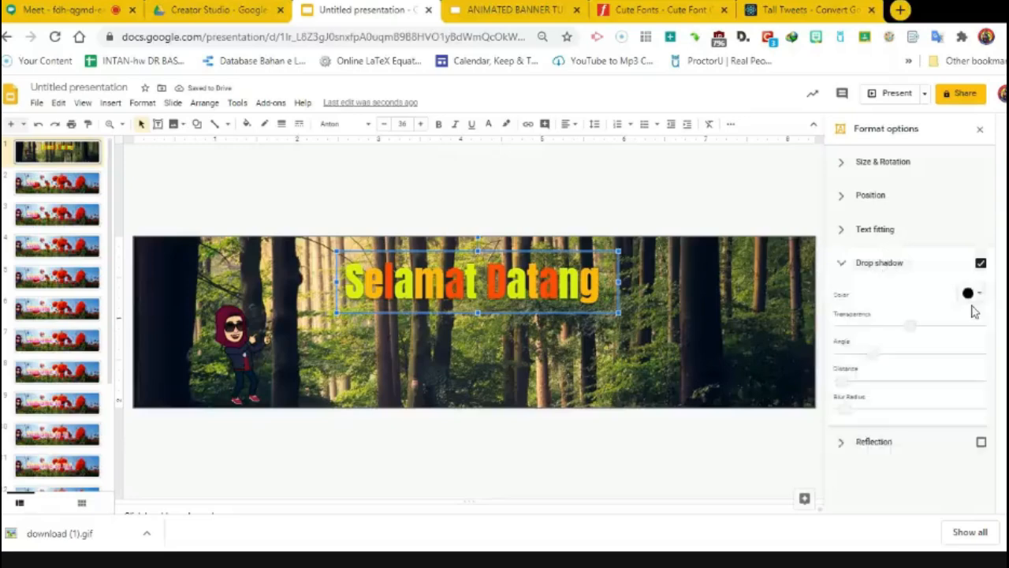
click(977, 302)
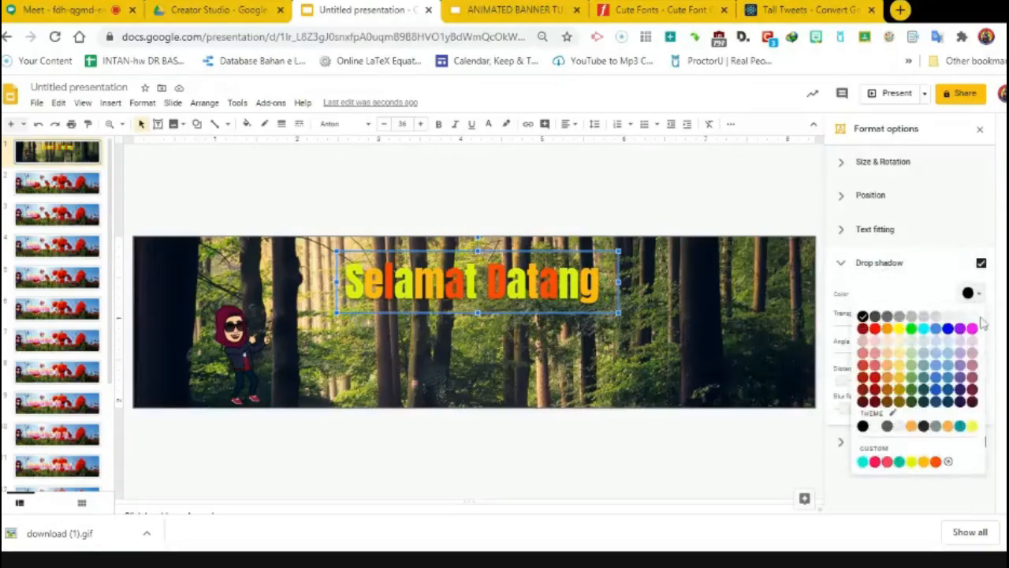
click(972, 317)
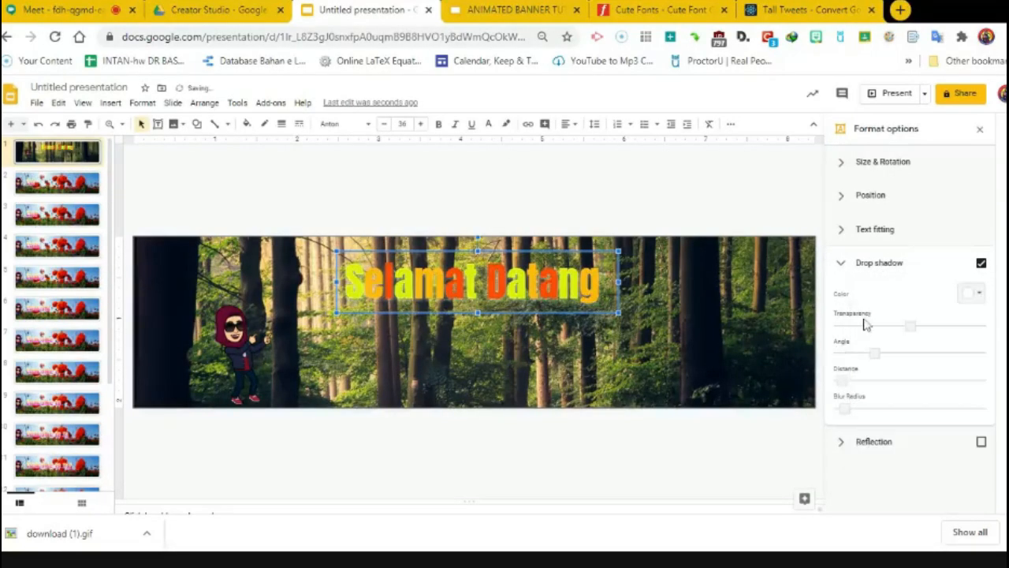
drag(910, 324, 794, 322)
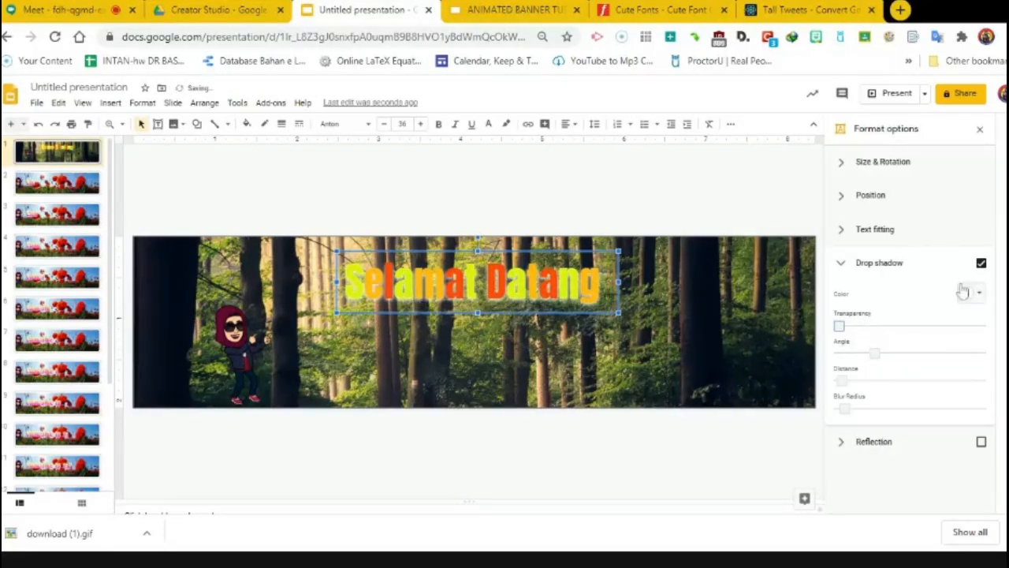
- Decrease the drop shadow's angle slightly and lower its blur radius to the minimum
click(843, 381)
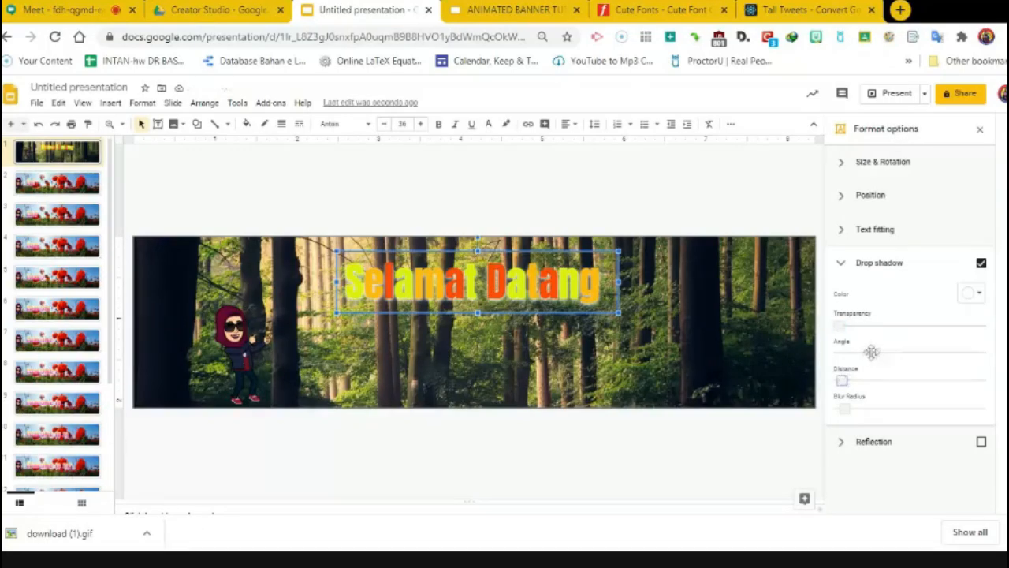
drag(874, 355, 867, 354)
drag(852, 416, 842, 410)
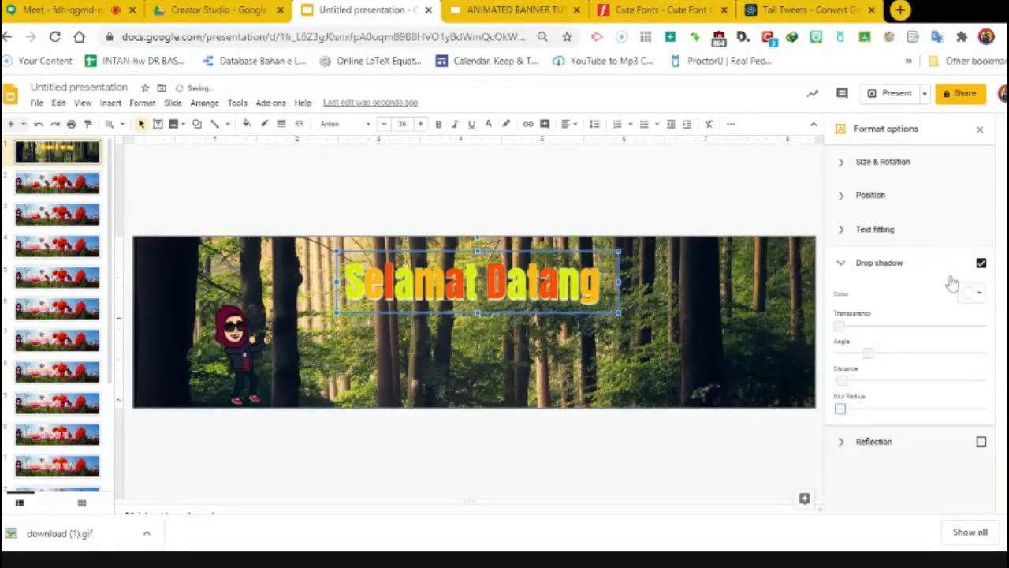
- Paste the jumping avatar onto the first slide, shrink it and place it just right of the existing avatar
click(696, 178)
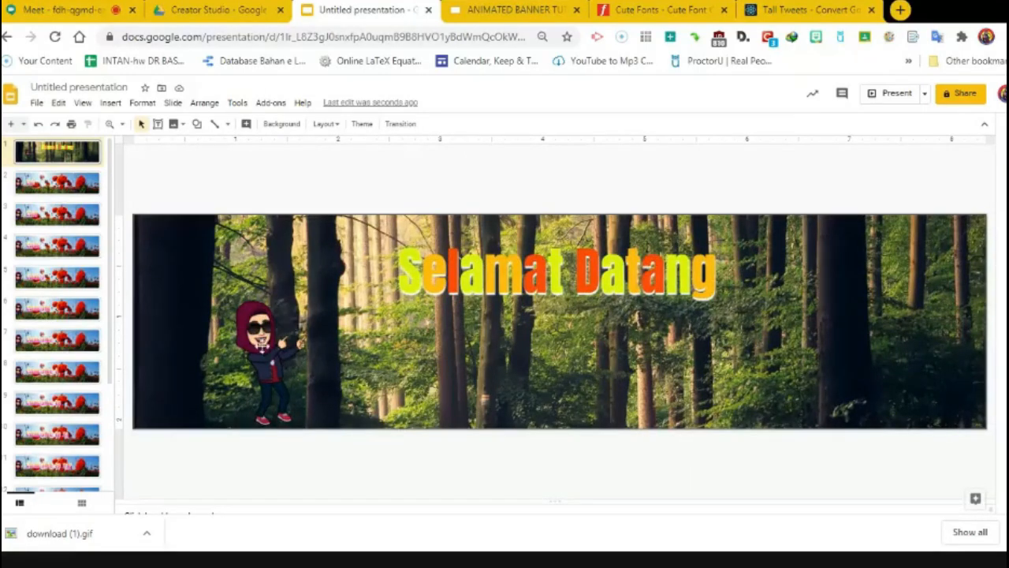
click(272, 347)
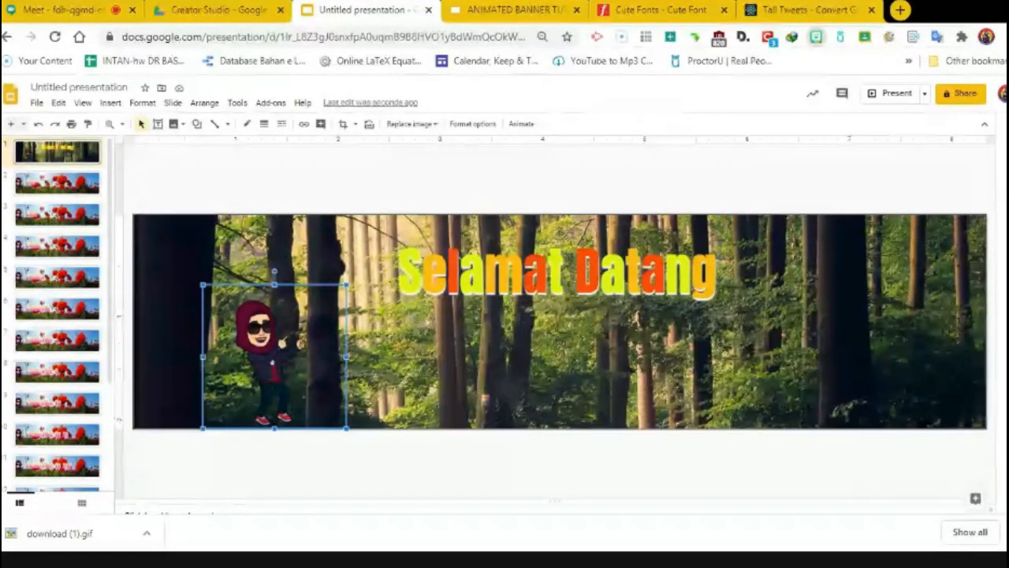
key(ctrl+v)
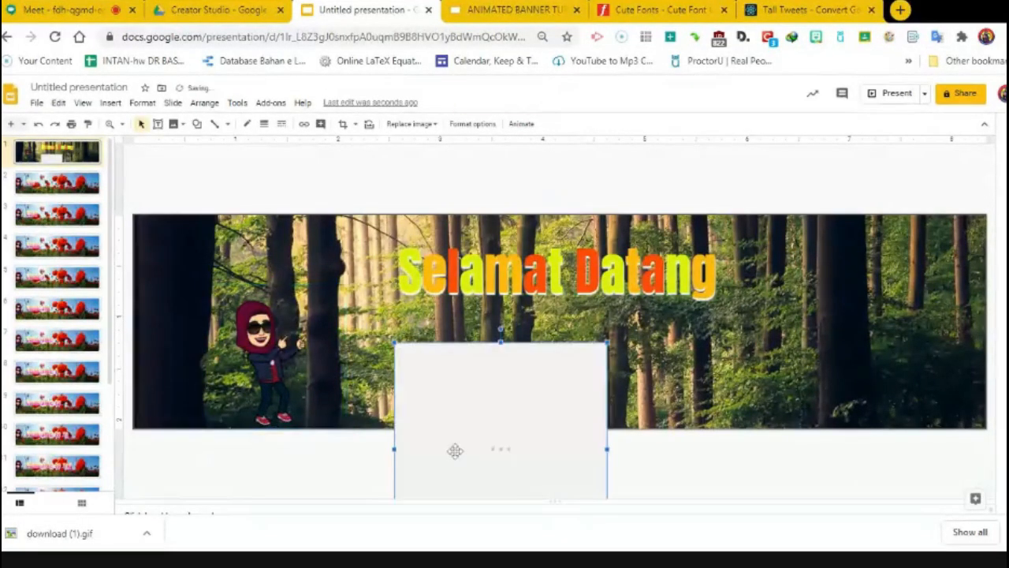
drag(451, 447, 391, 316)
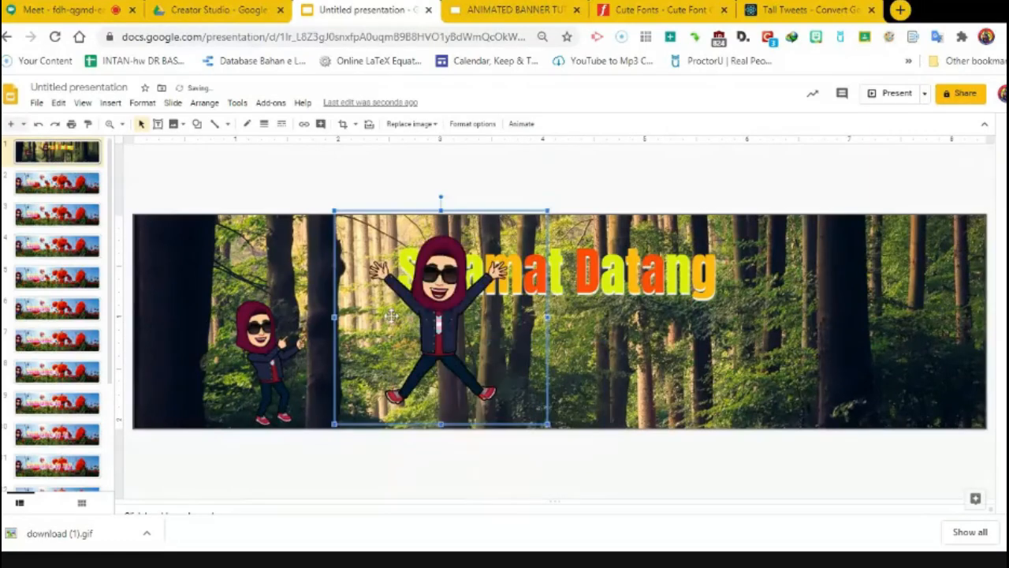
click(333, 210)
click(338, 215)
drag(335, 211, 407, 285)
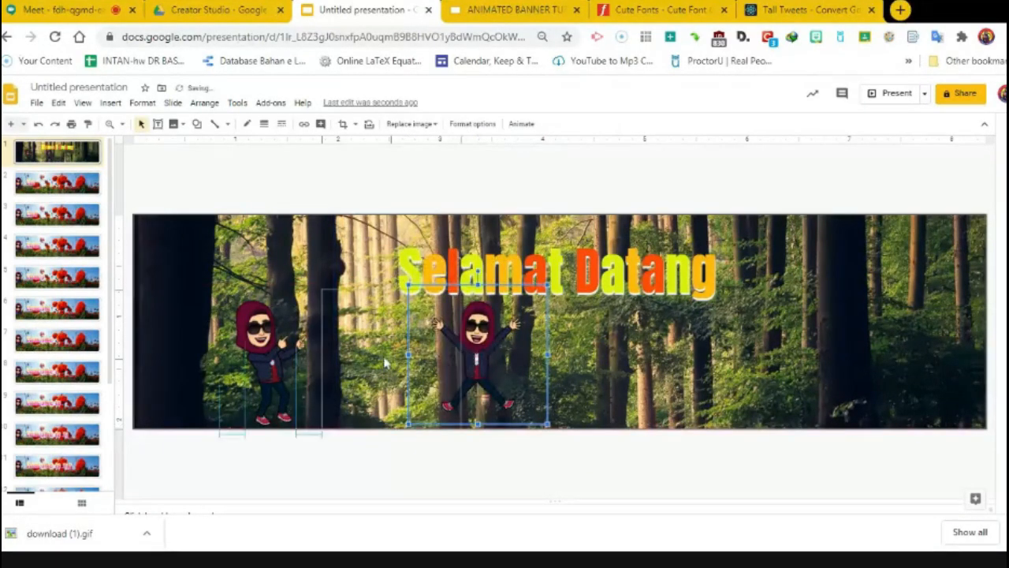
drag(386, 363, 371, 371)
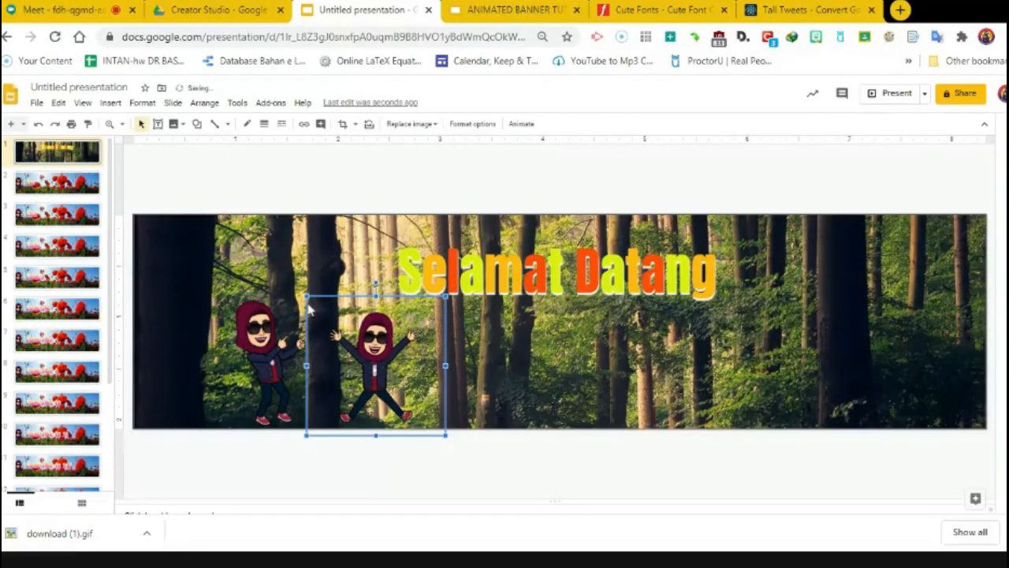
- Shrink the existing standing avatar slightly and duplicate the first slide
click(273, 333)
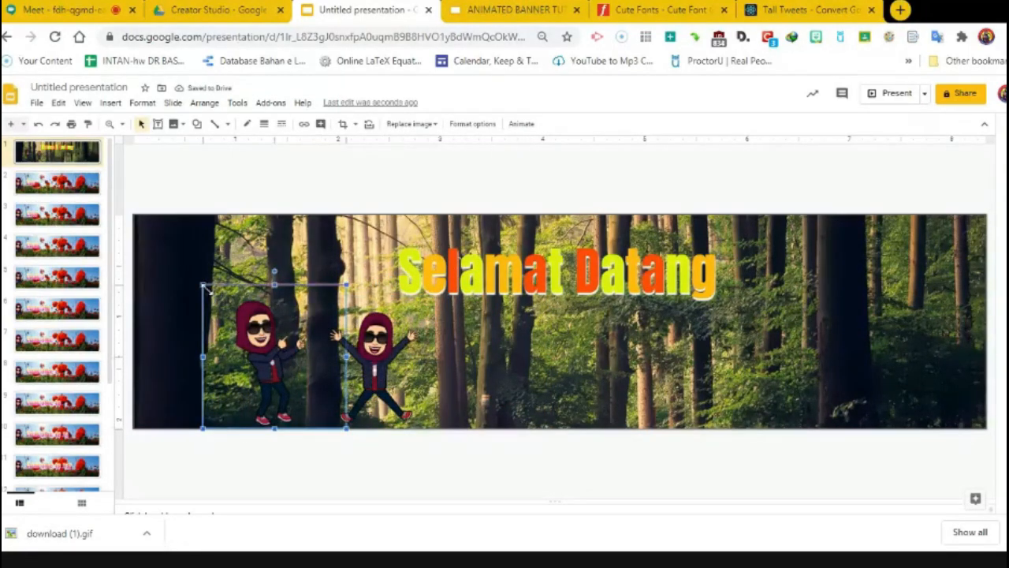
drag(203, 286, 222, 304)
click(374, 351)
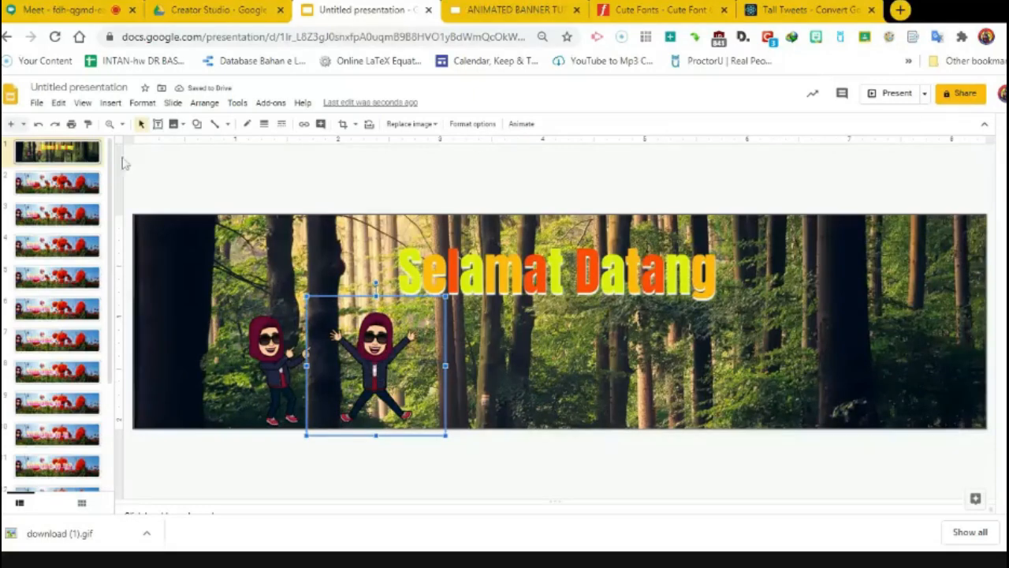
right_click(30, 150)
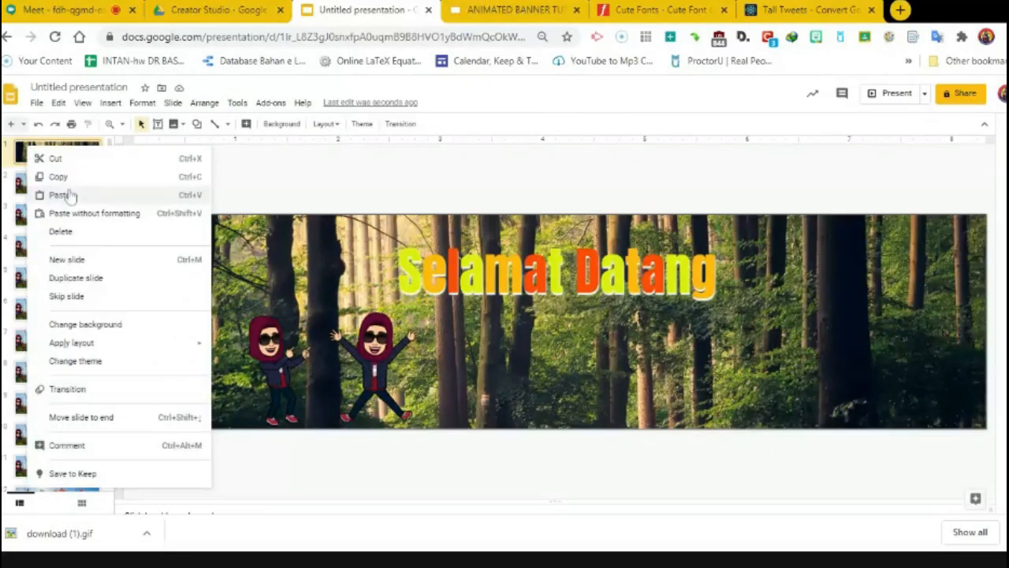
click(63, 282)
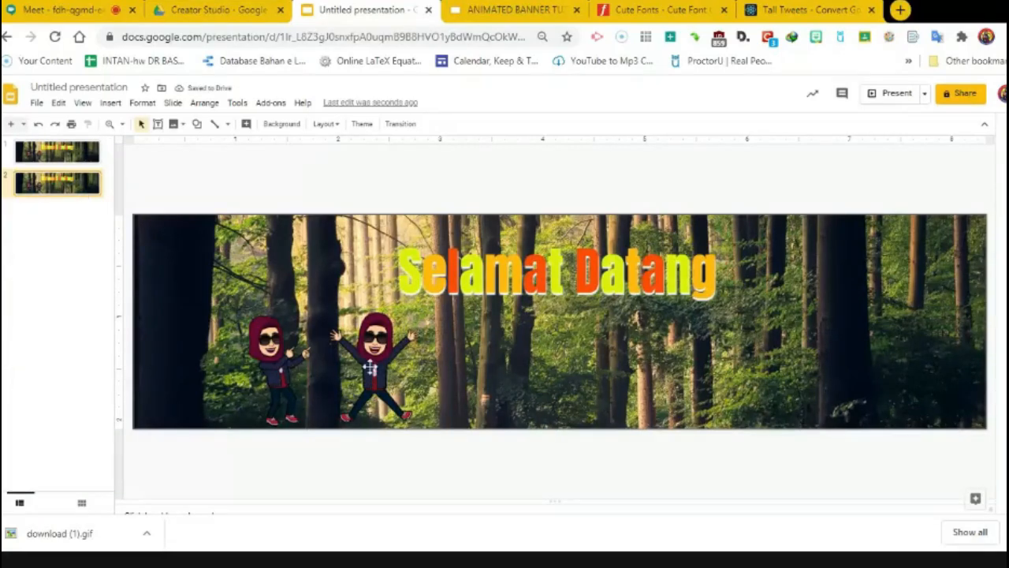
click(354, 370)
click(33, 181)
click(375, 352)
key(Delete)
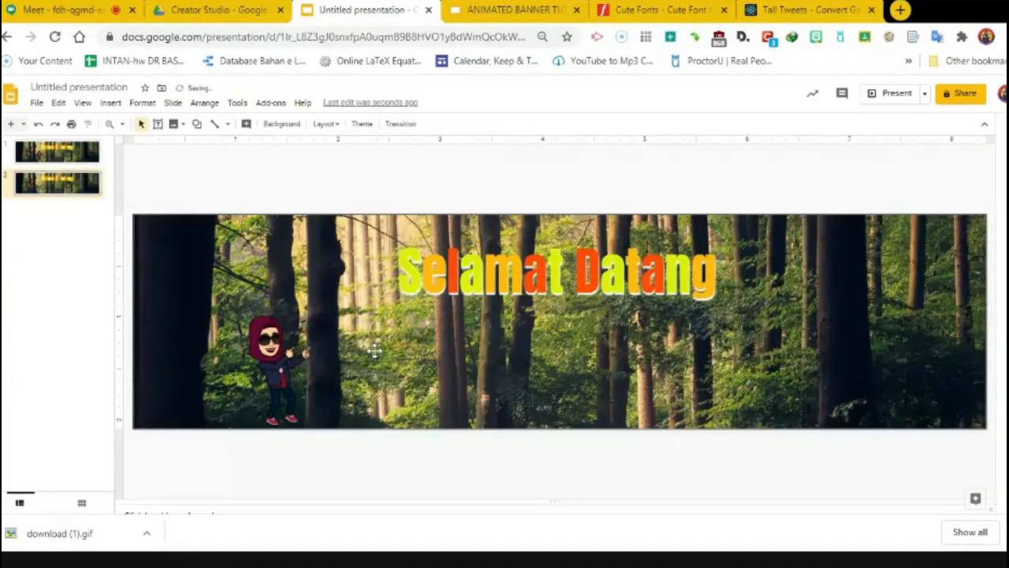
click(39, 125)
- Delete the jumping avatar from the first slide and nudge the one on the second slide slightly down
click(71, 153)
click(371, 368)
key(Delete)
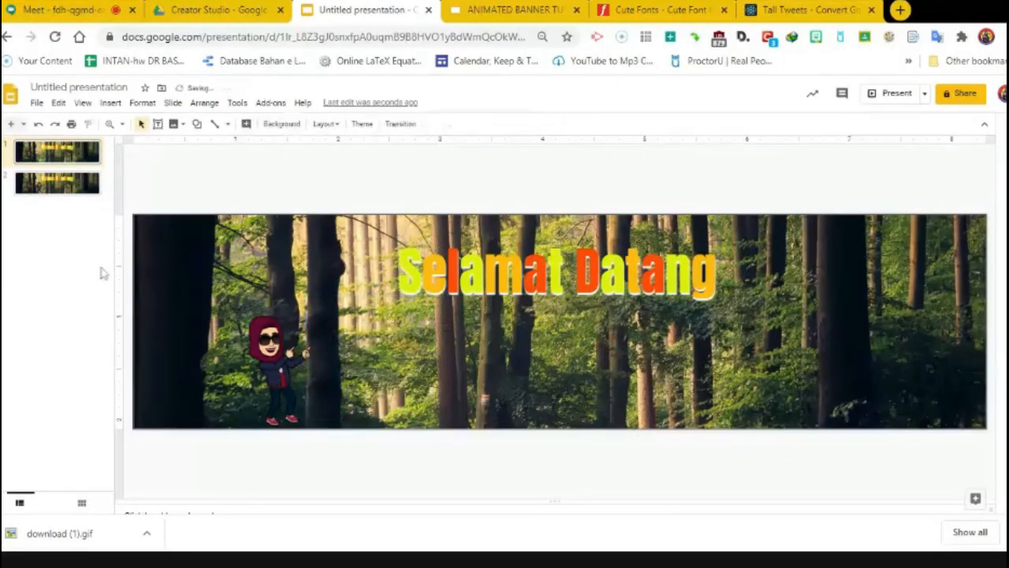
click(66, 192)
click(364, 370)
key(Down)
- Duplicate the second slide with the standing and upright jumping avatars
click(30, 185)
right_click(31, 184)
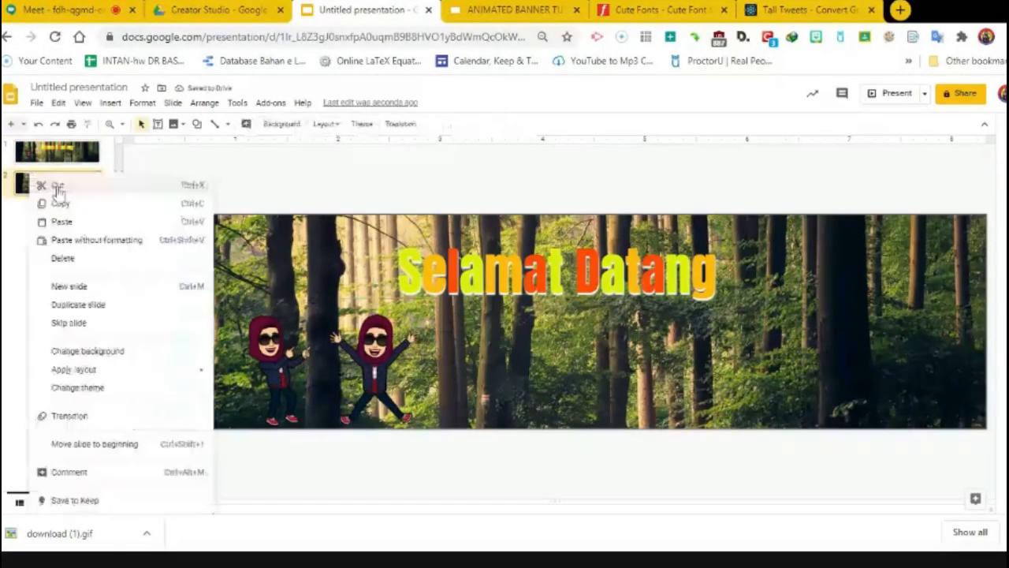
click(90, 304)
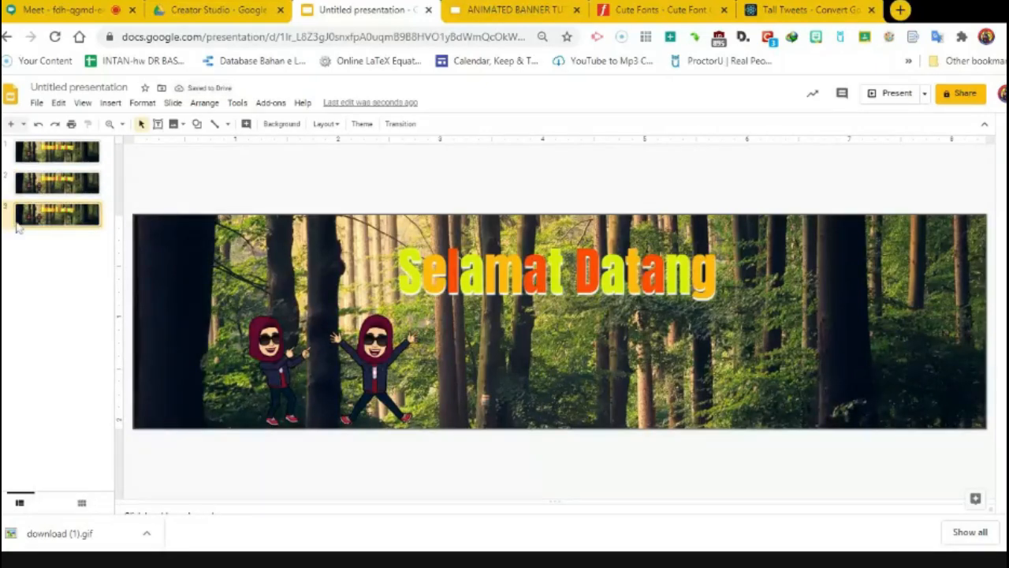
- On the second slide, replace the upright jumping avatar with a slightly offset copy tilted clockwise
click(46, 185)
click(360, 361)
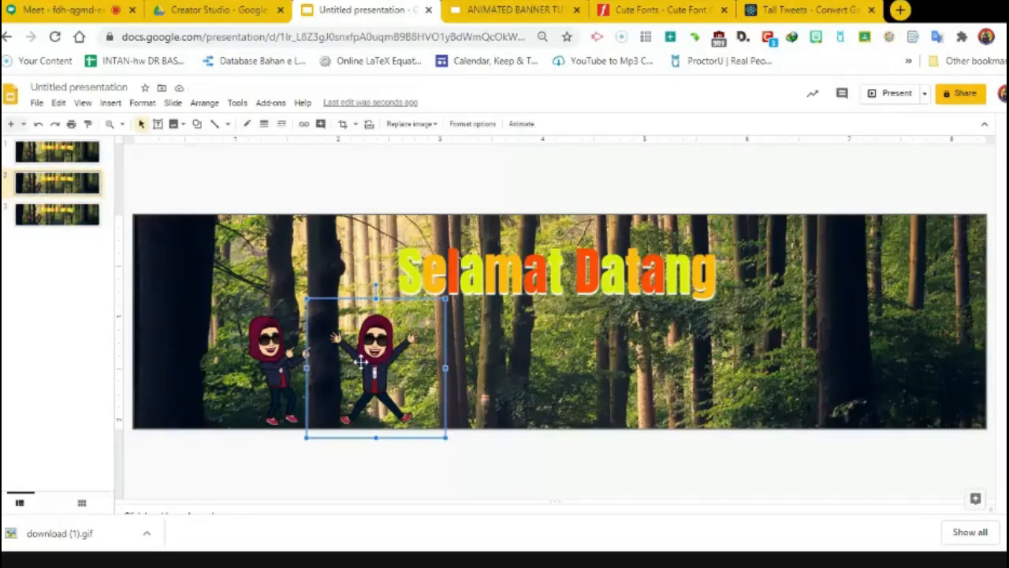
drag(368, 306, 385, 322)
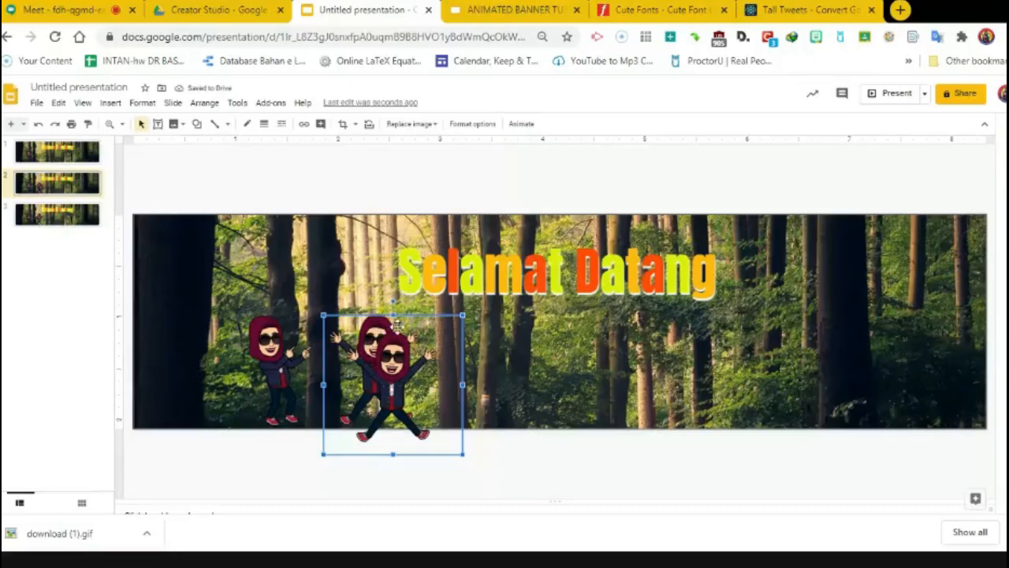
key(Up)
key(Up)
key(Up)
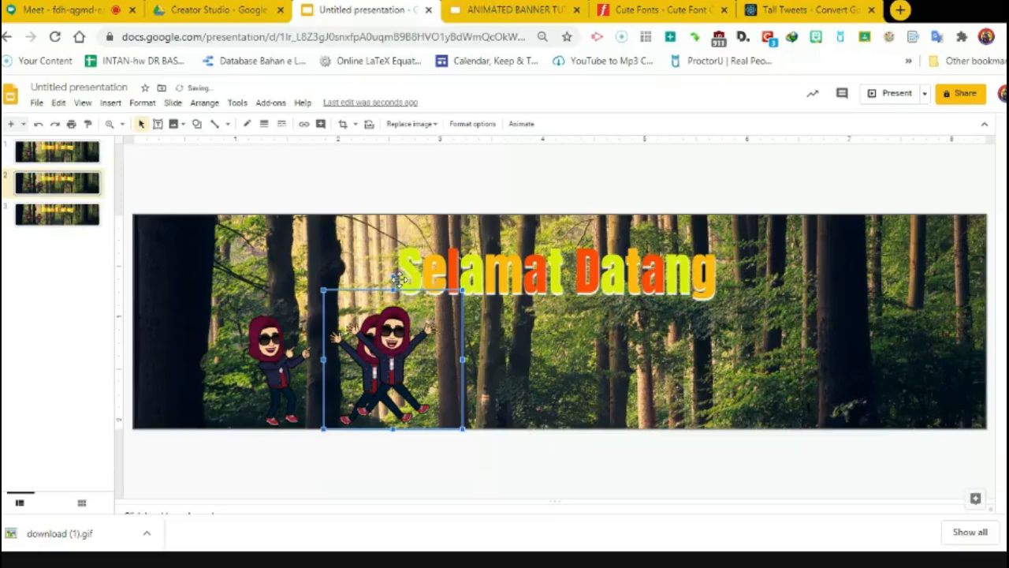
drag(393, 278, 433, 290)
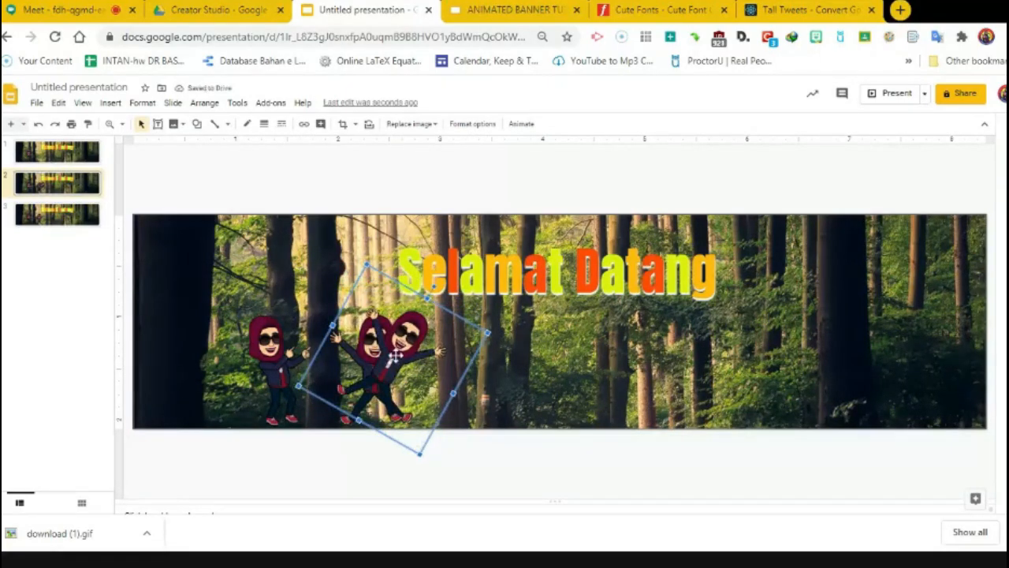
click(315, 337)
key(Delete)
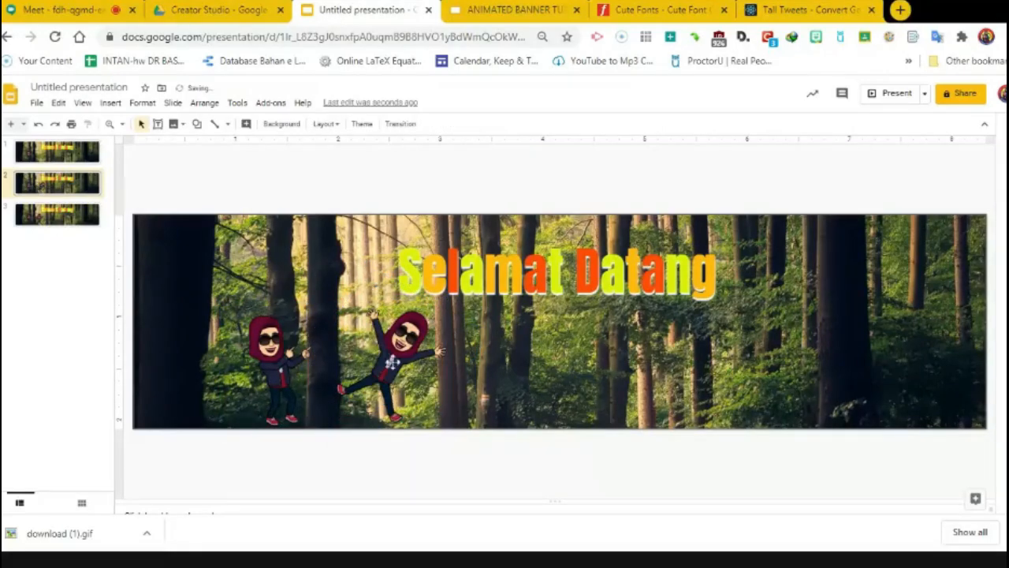
- Paste another jumping avatar to the right of the tilted one and rotate it clockwise until it leans almost sideways
click(393, 363)
key(ctrl+v)
drag(426, 392, 473, 367)
key(Up)
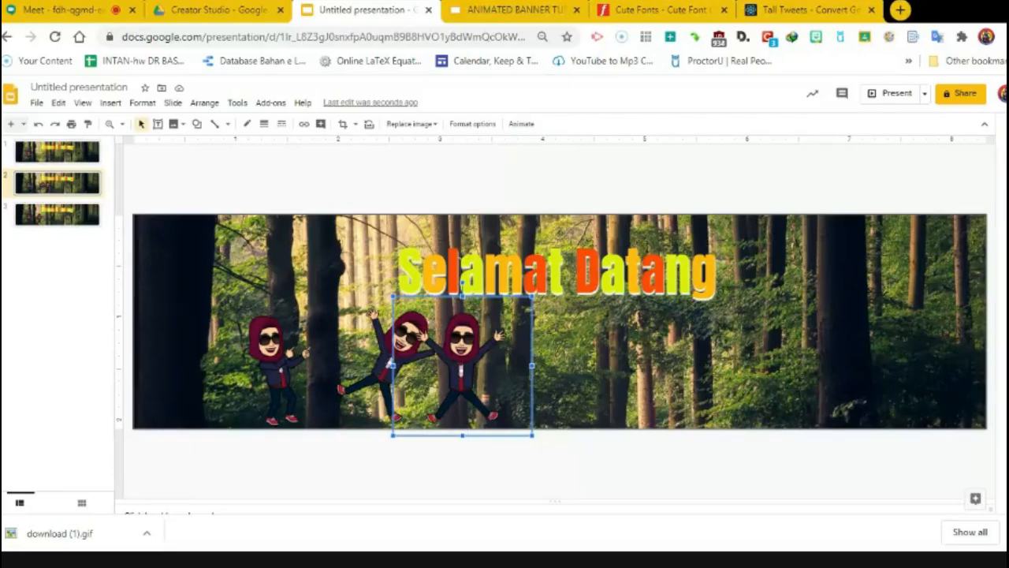
drag(463, 283, 499, 292)
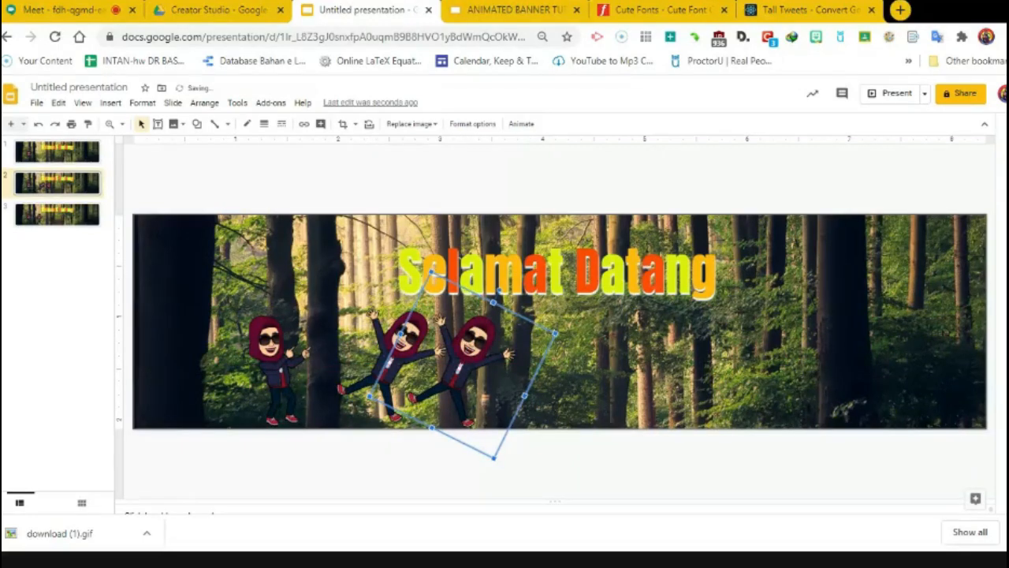
drag(499, 292, 519, 314)
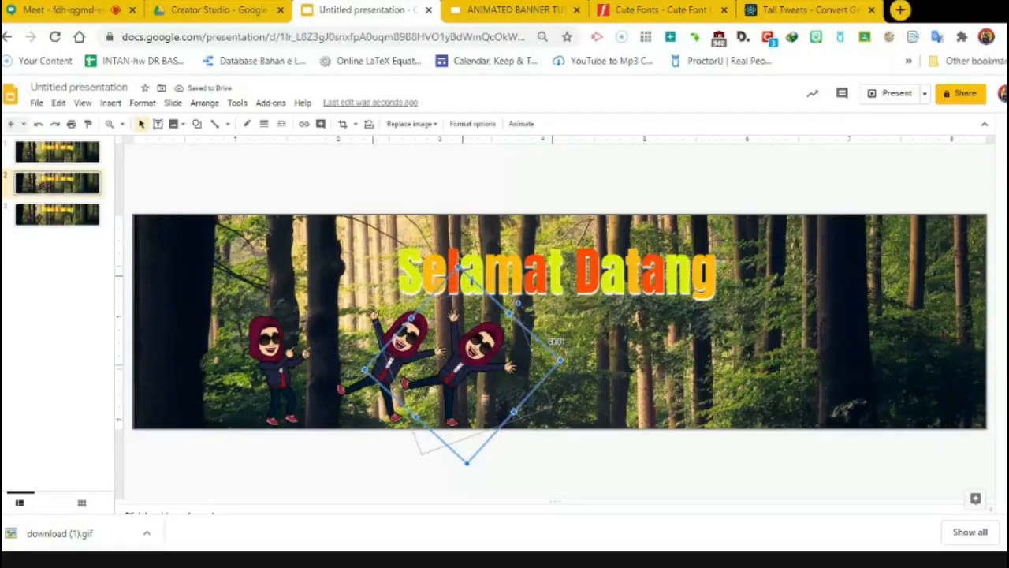
drag(518, 302, 542, 339)
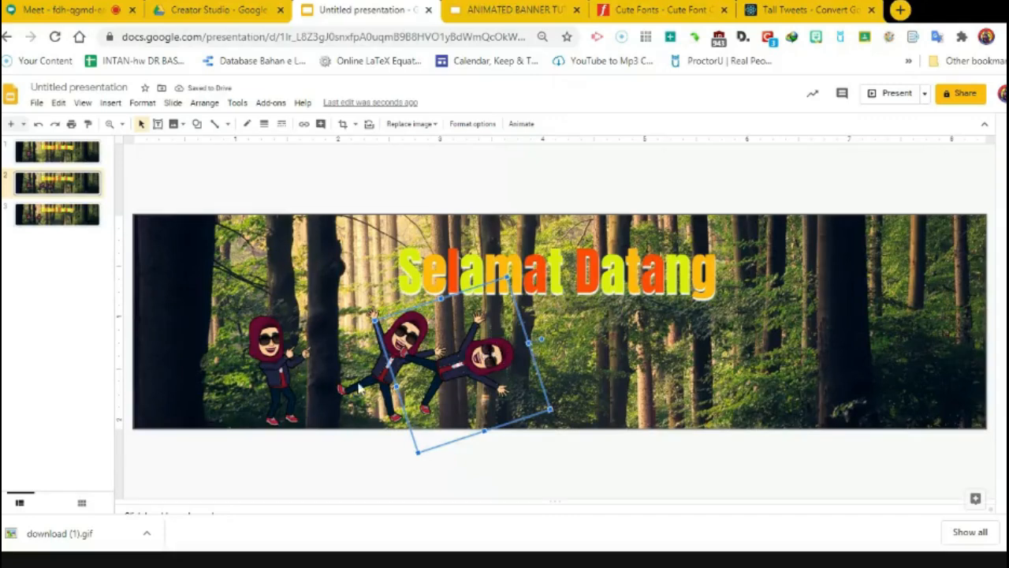
click(367, 373)
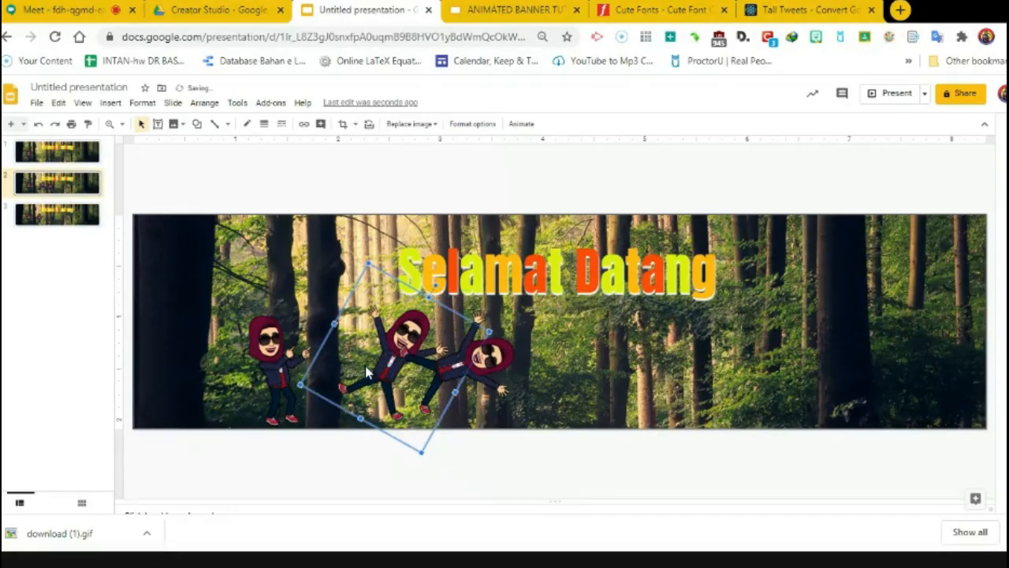
click(51, 193)
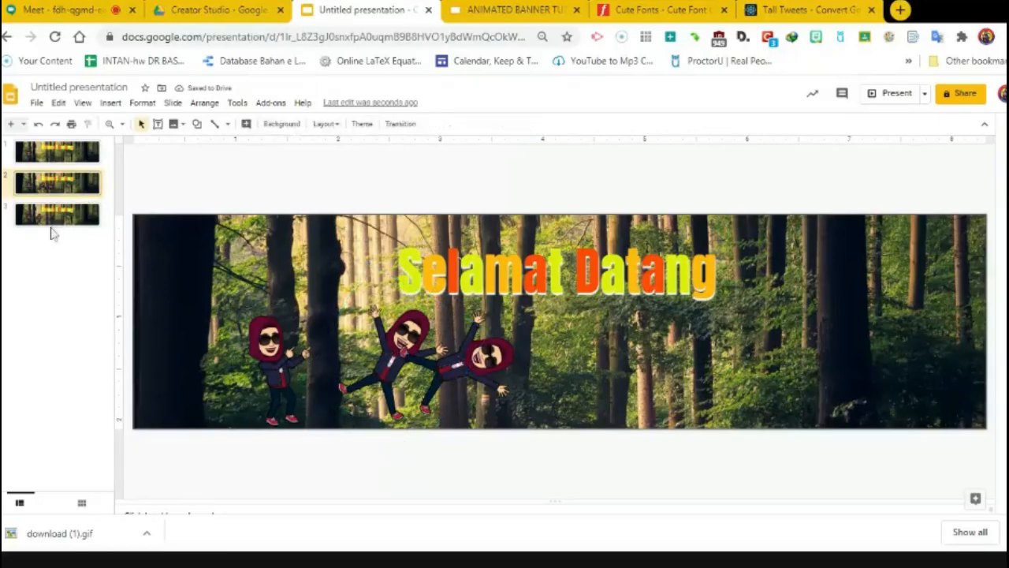
- Duplicate the third slide and delete both the original and its copy
click(52, 217)
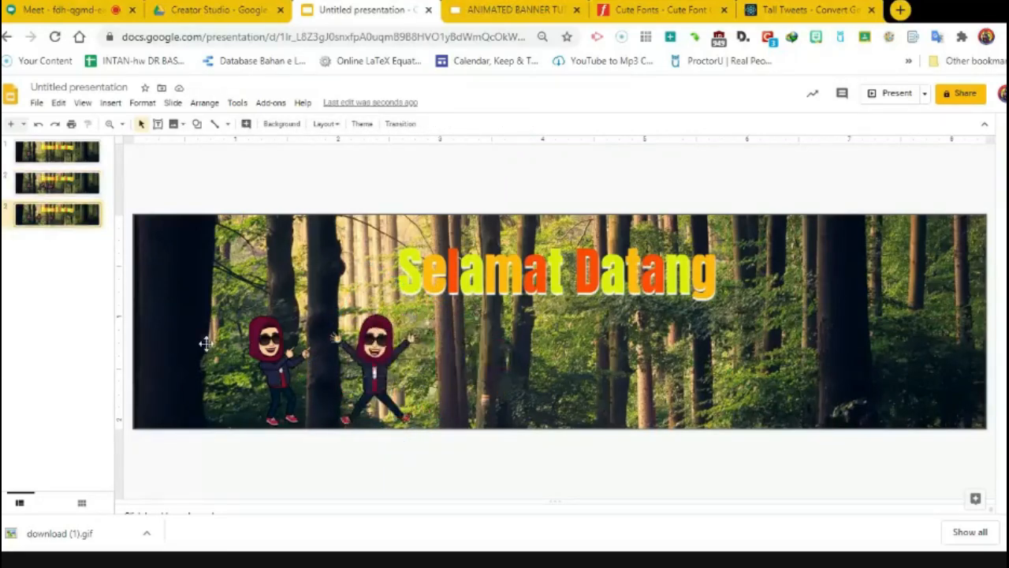
right_click(47, 228)
click(79, 304)
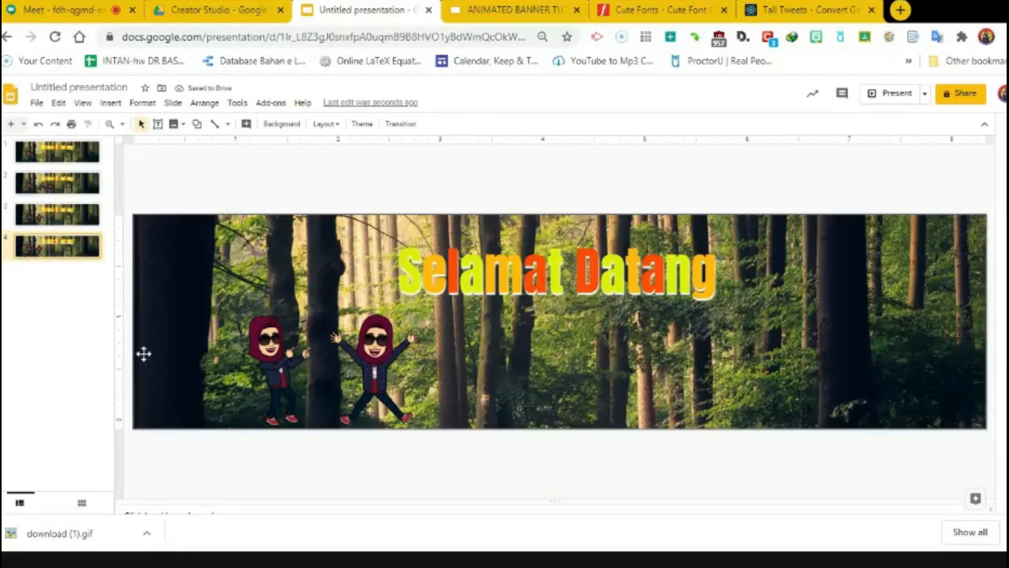
click(52, 224)
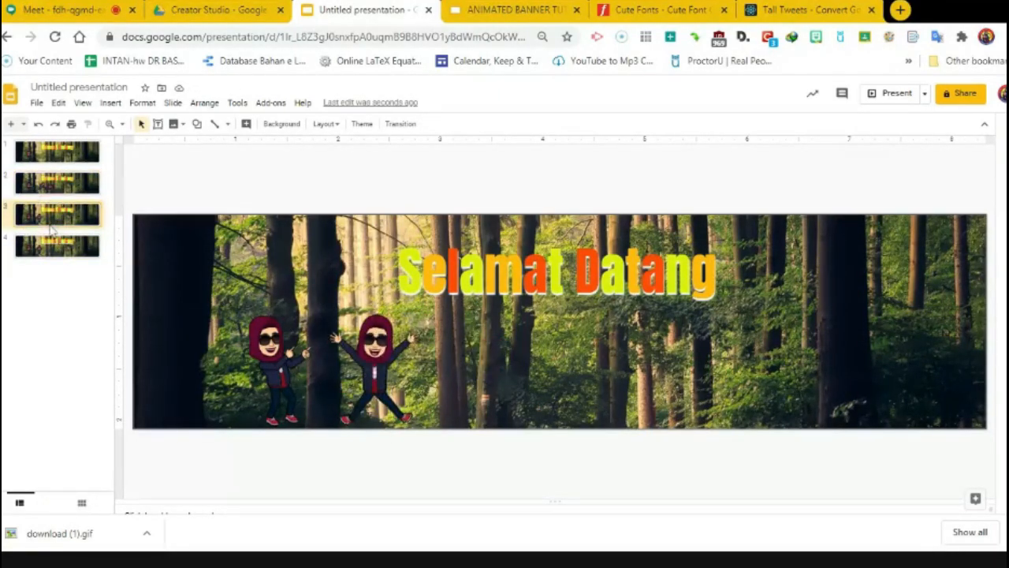
key(Delete)
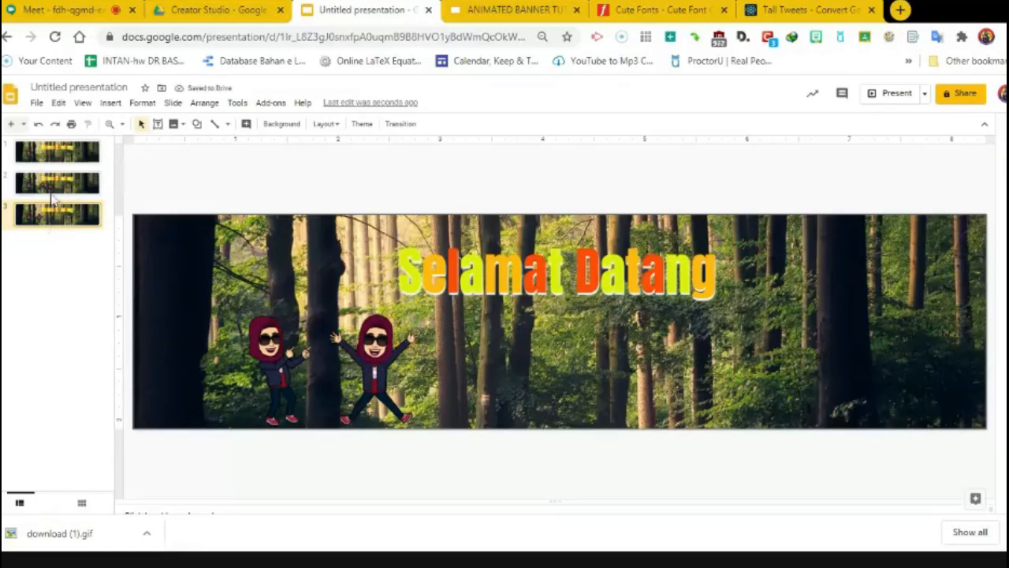
key(Delete)
- Duplicate the second slide with the two tilted avatars and check the slides in sequence
right_click(53, 189)
click(91, 305)
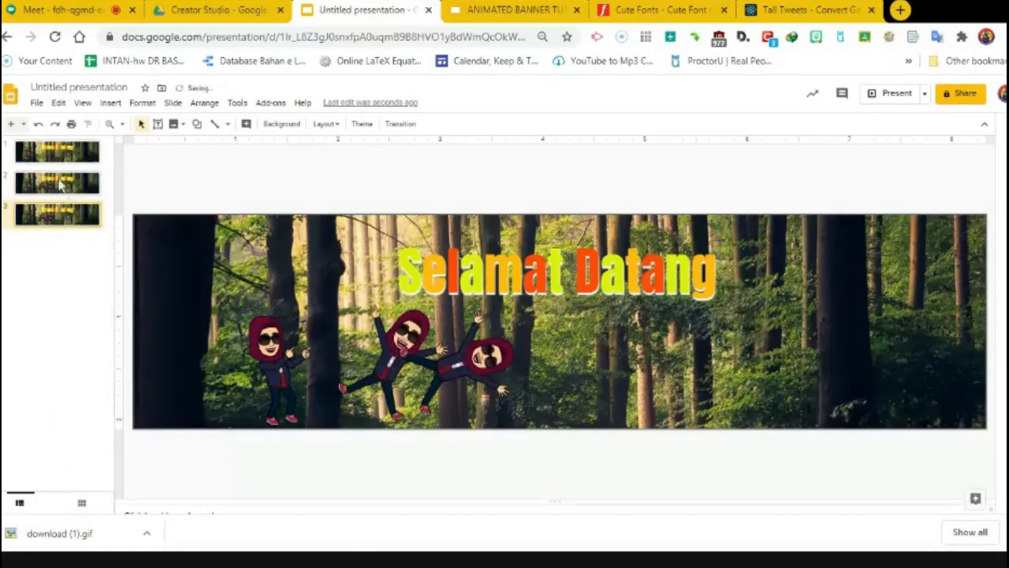
click(60, 185)
click(68, 214)
click(58, 156)
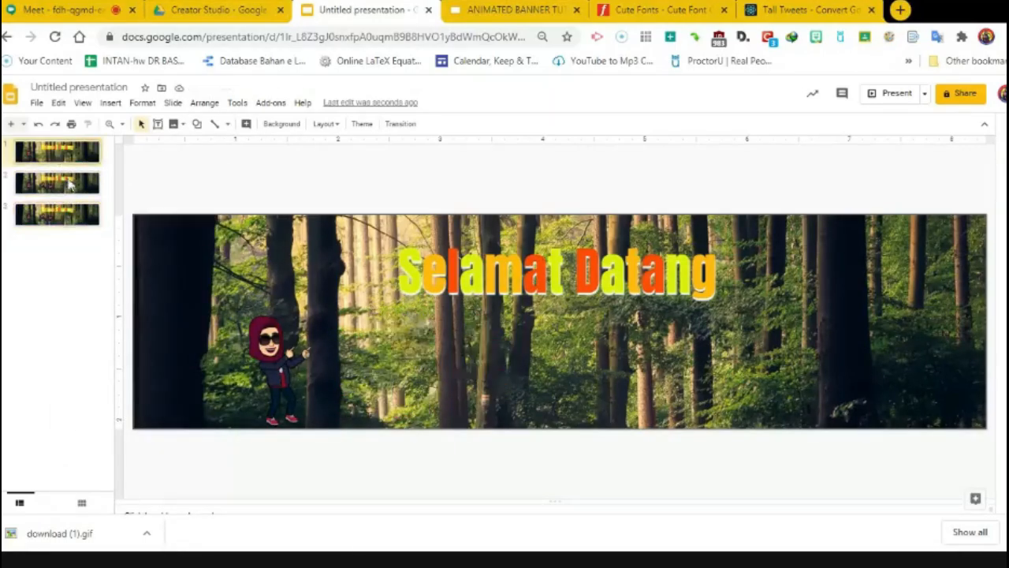
- Delete the sideways-leaning avatar from the second slide
click(71, 194)
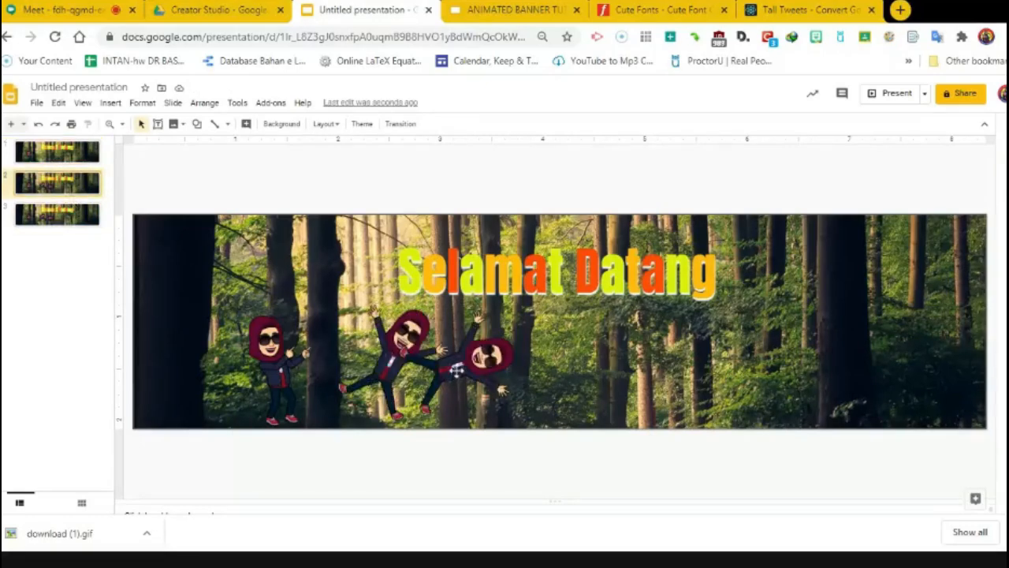
click(456, 371)
key(Delete)
- Paste the upright jumping avatar onto the third slide and duplicate that slide
right_click(60, 224)
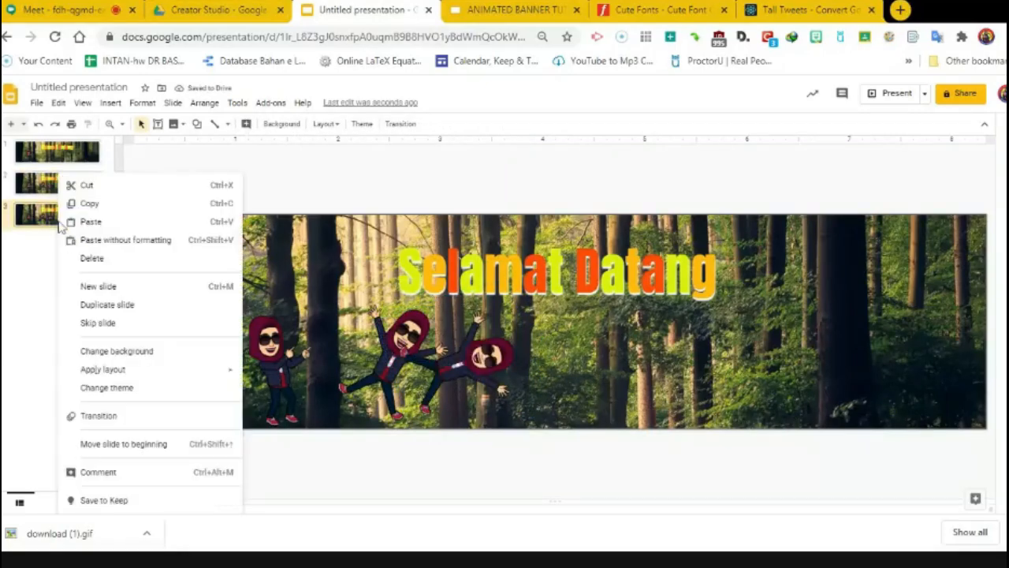
click(37, 285)
key(ctrl+v)
right_click(43, 220)
click(88, 305)
- Delete the upright jumping avatar from the third slide
click(57, 220)
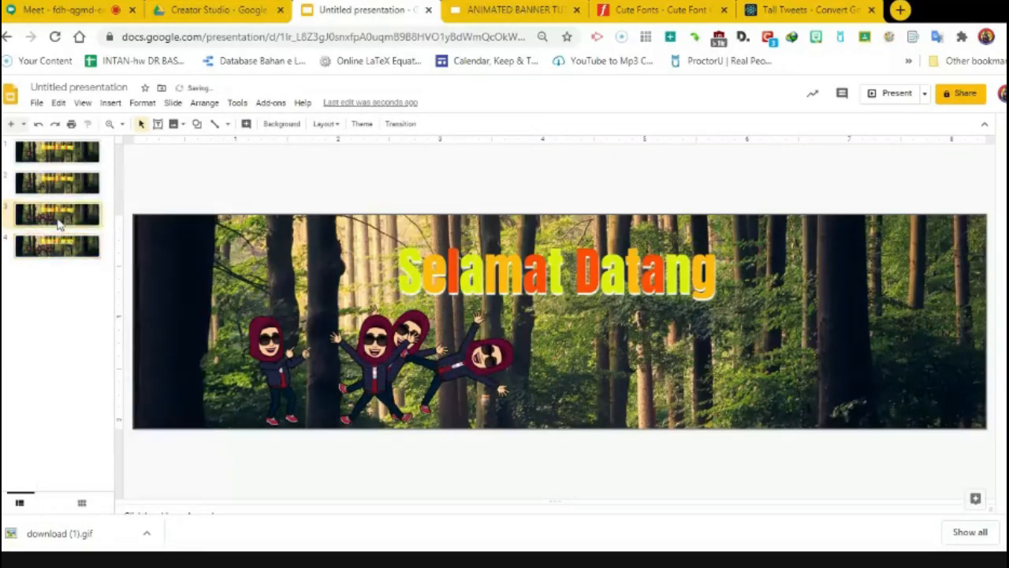
click(368, 360)
key(Delete)
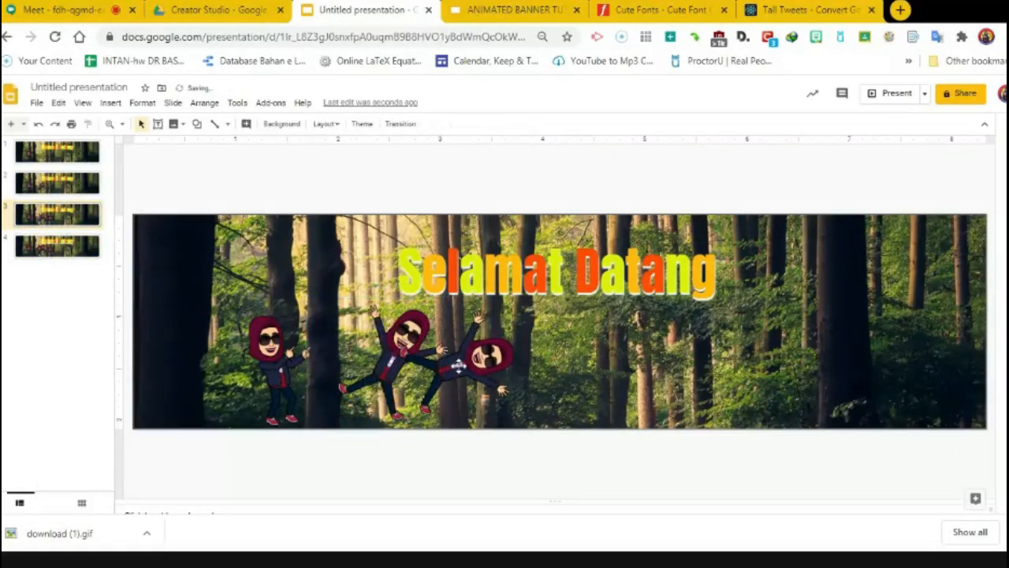
- Delete the sideways-leaning avatar from the third slide
click(459, 366)
key(Delete)
- On the fourth slide, delete the slightly tilted avatar and paste the upright jumping avatar
click(51, 250)
click(372, 362)
key(Delete)
drag(459, 363, 460, 371)
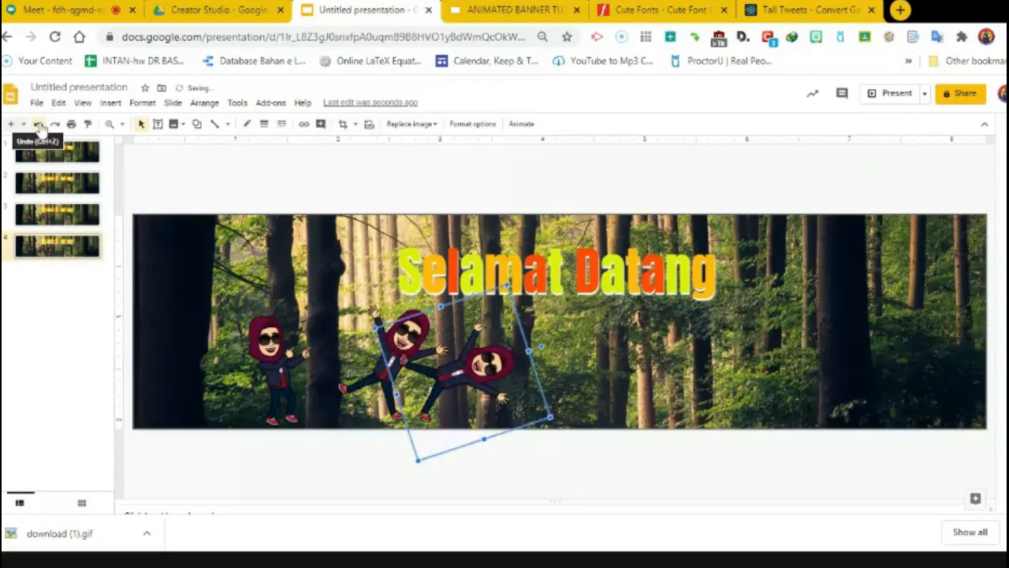
click(39, 129)
click(391, 366)
key(Delete)
click(452, 357)
key(ctrl+v)
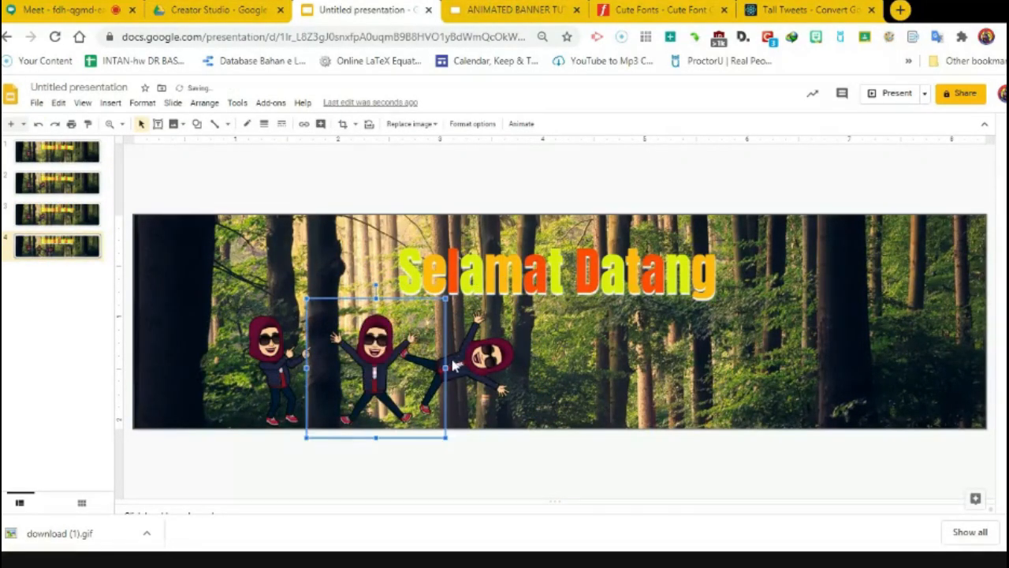
- Move the pasted upright avatar over the sideways one on the fourth slide and rotate it so its head points down to the right
drag(359, 360, 486, 357)
drag(504, 283, 544, 410)
click(579, 346)
click(533, 359)
- Duplicate the fourth slide and remove the head-down avatar from the original, keeping the sideways one
click(68, 254)
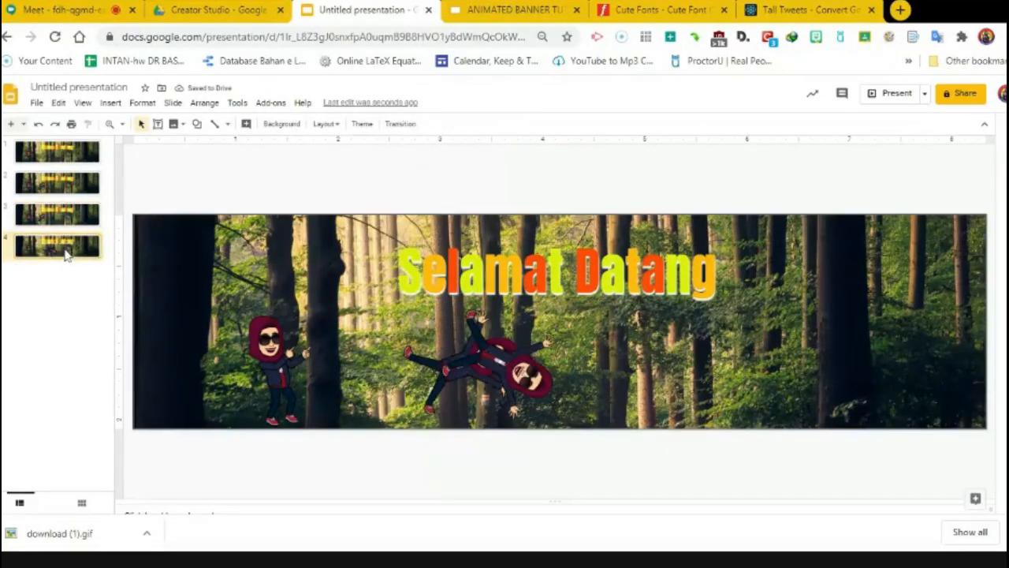
right_click(66, 254)
click(79, 305)
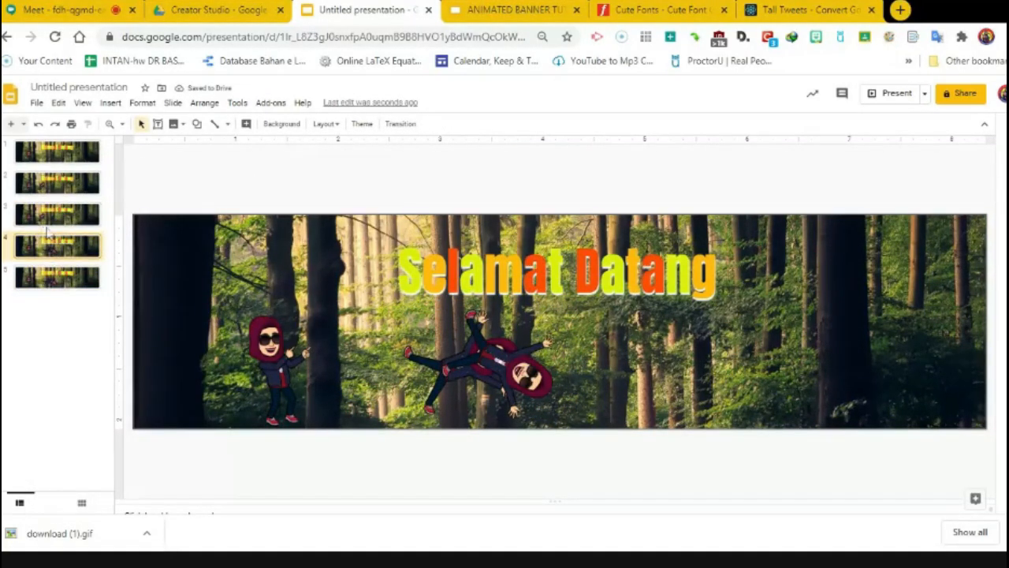
click(406, 355)
click(68, 213)
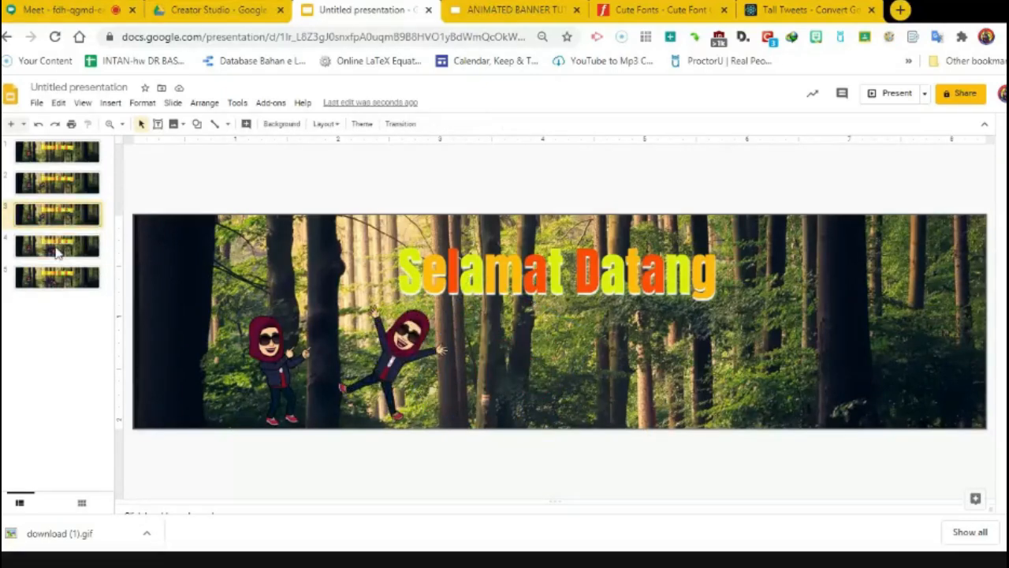
- Delete the sideways-leaning avatar from the fifth slide
click(56, 251)
click(63, 278)
click(409, 357)
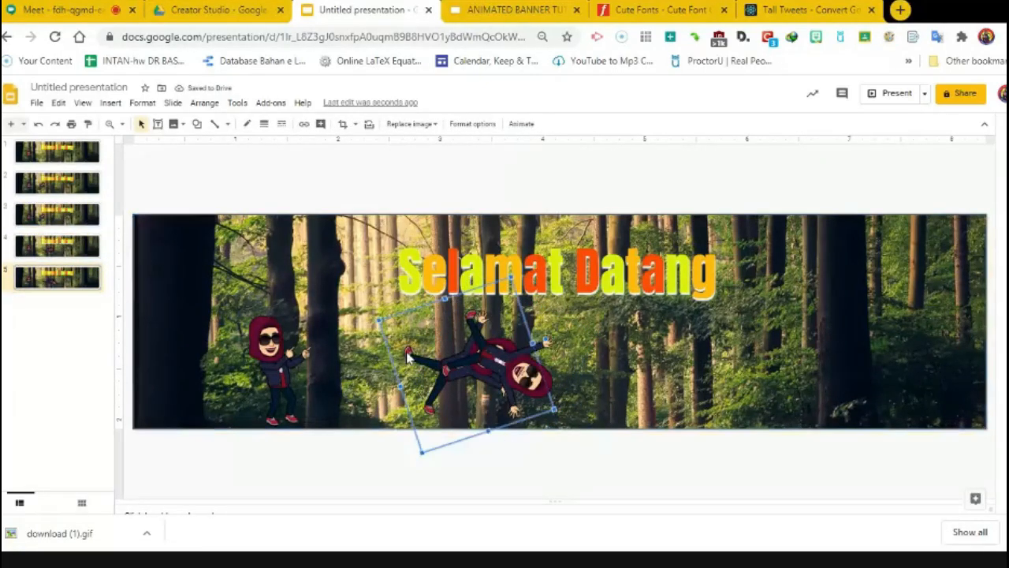
key(Delete)
- Duplicate the fifth slide, then rotate the jumping avatar on the copy fully upside down and shift it slightly right
right_click(91, 284)
click(127, 304)
click(494, 368)
drag(578, 402, 518, 446)
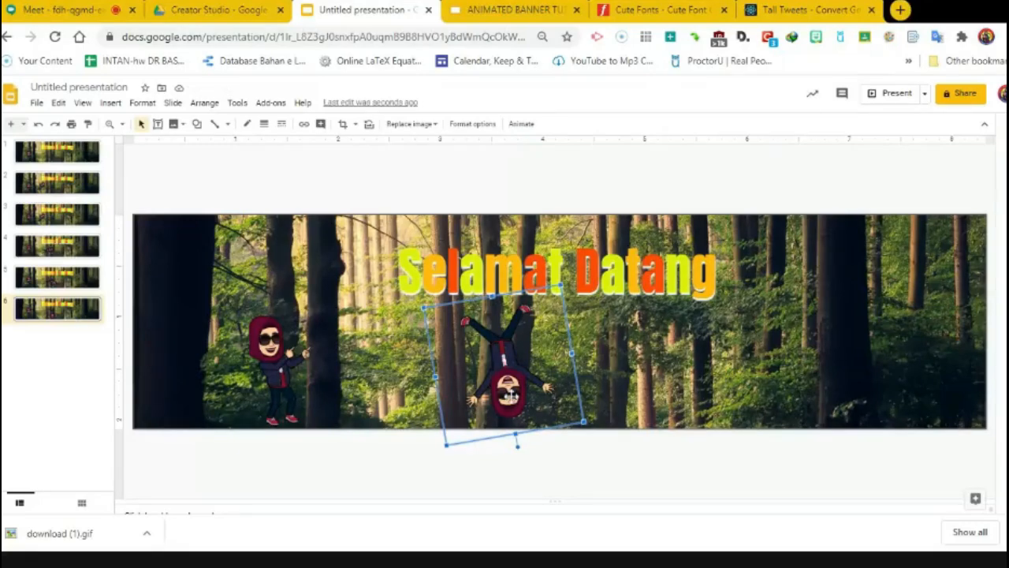
drag(511, 394, 520, 395)
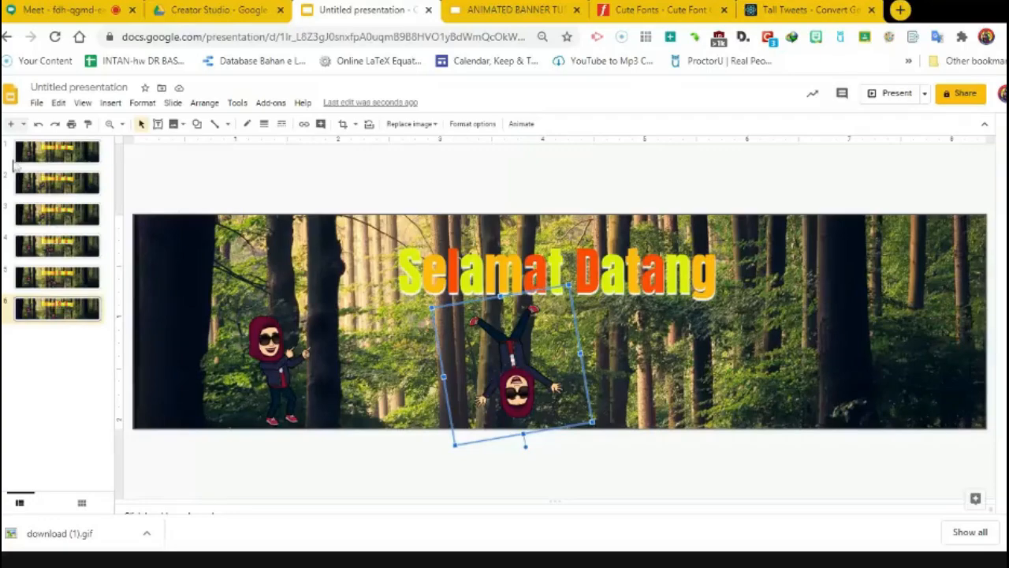
- Play the slideshow from the first slide to check the avatar's tumbling sequence, and return to editing
click(49, 160)
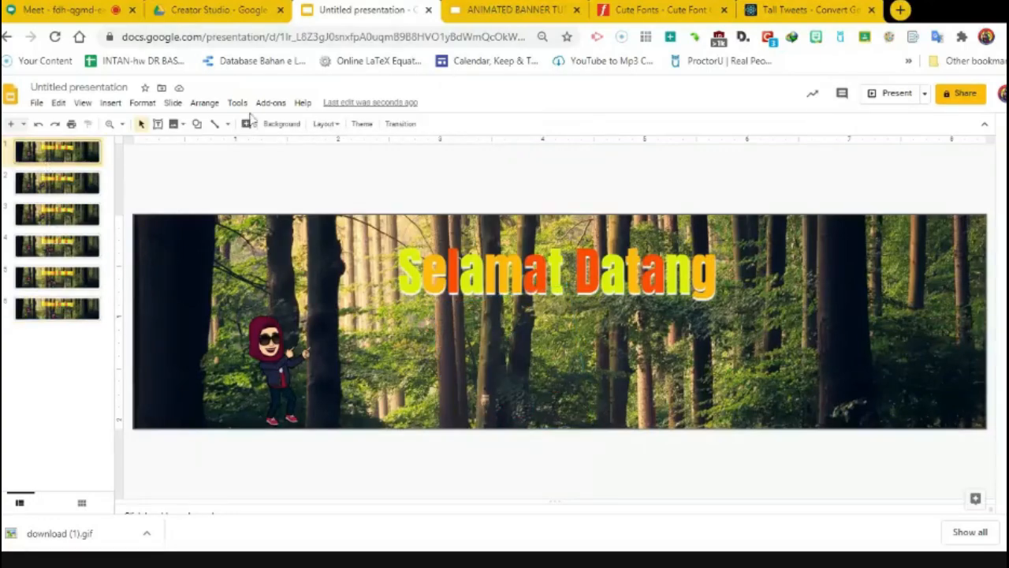
click(891, 93)
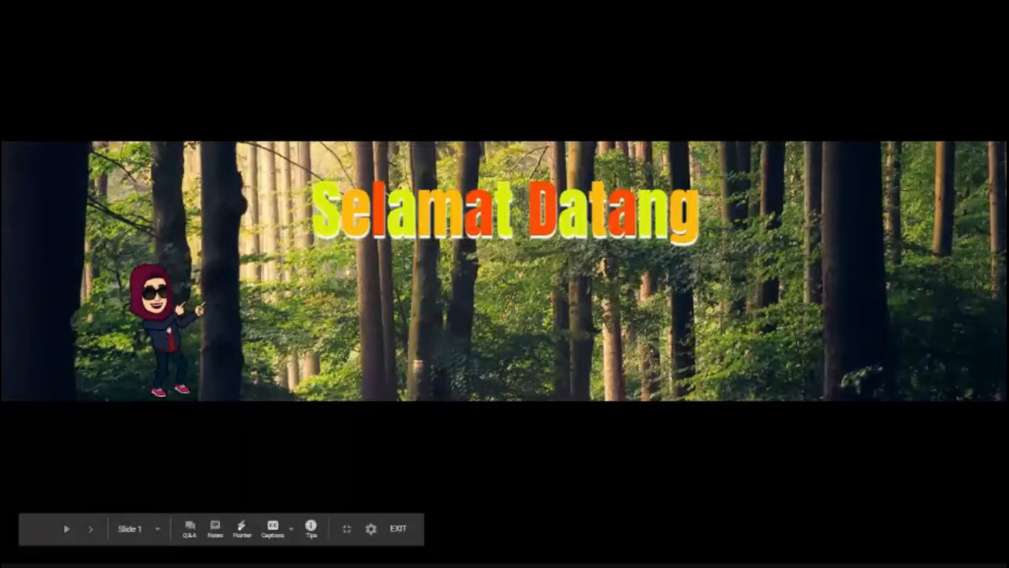
key(Right)
key(Right)
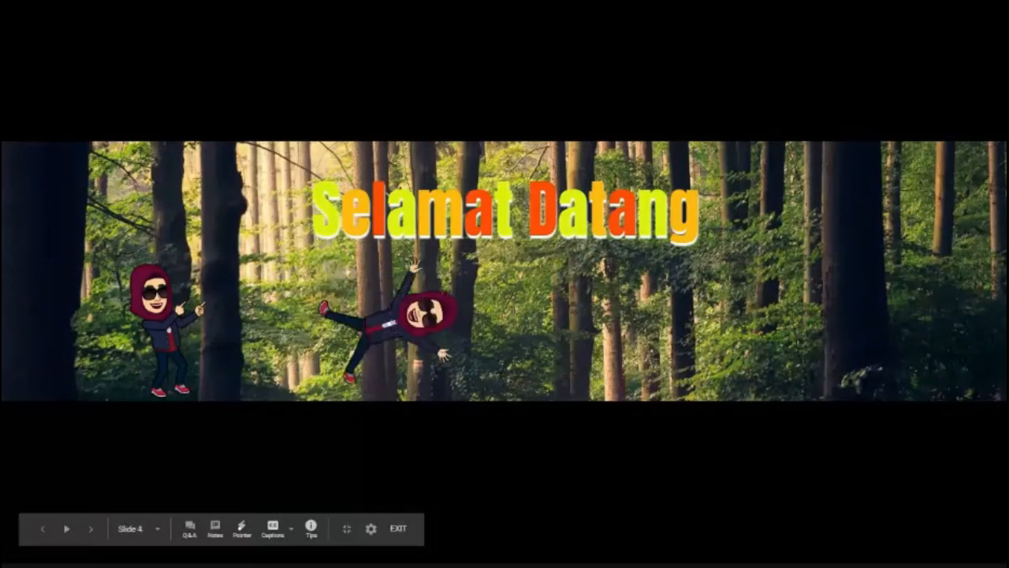
key(Right)
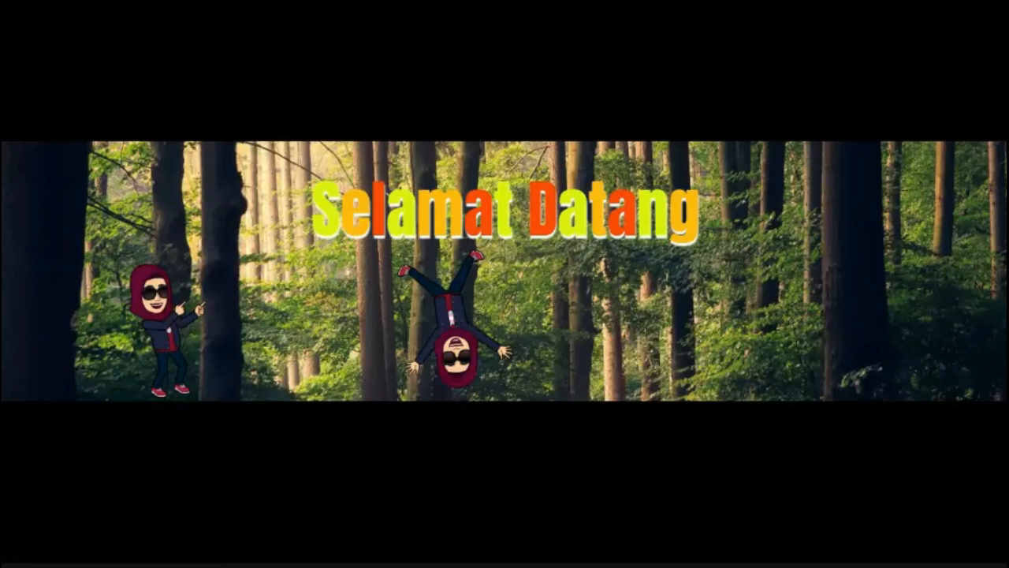
key(Escape)
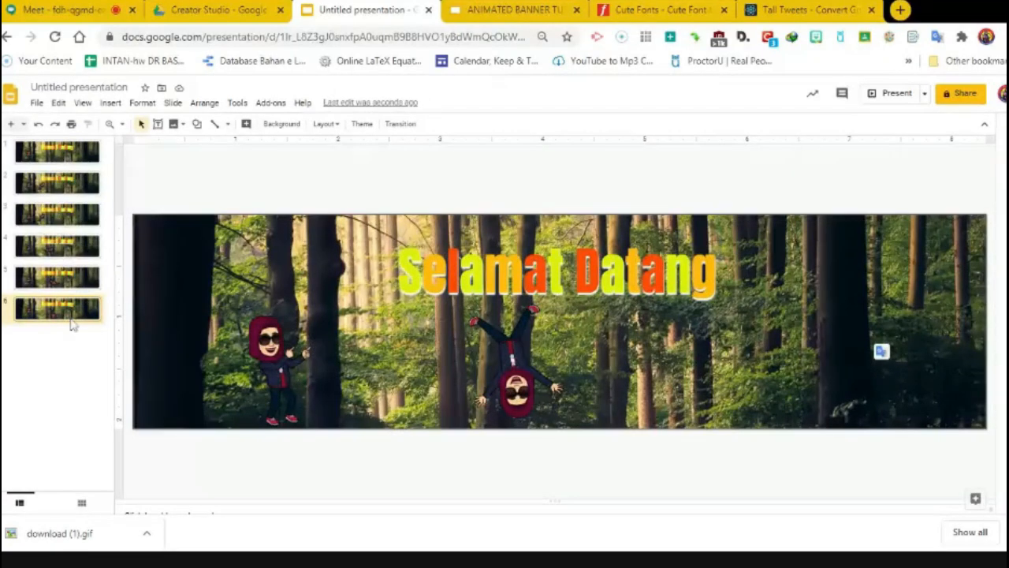
- Straighten the jumping avatar on the tenth slide to fully upright and shift it slightly right
click(532, 368)
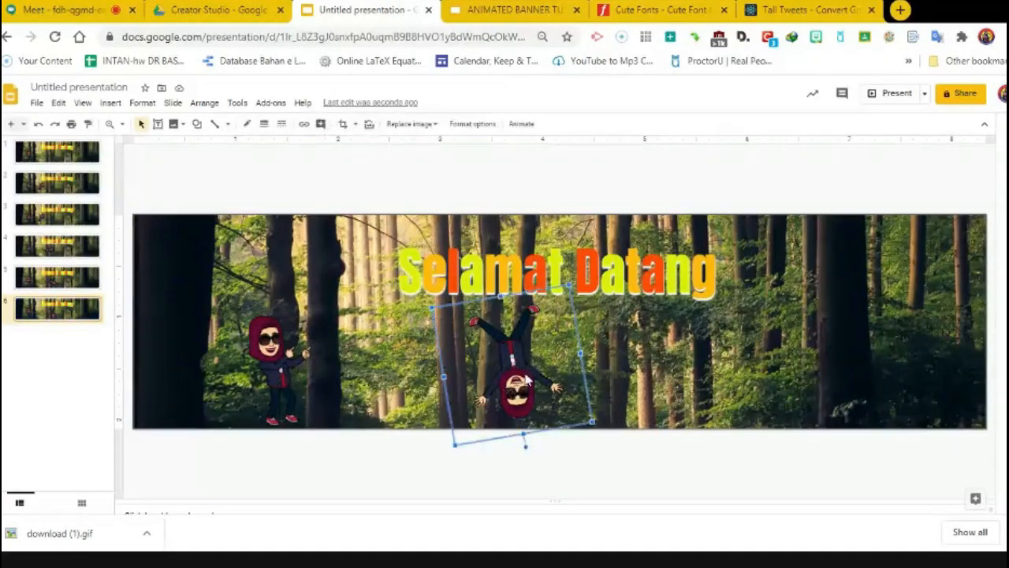
click(47, 276)
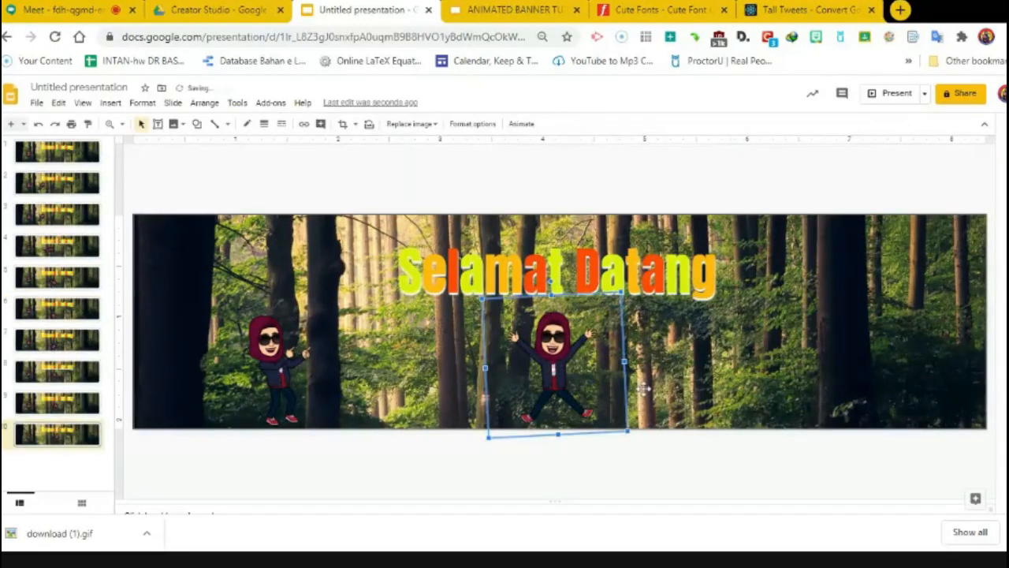
drag(551, 281, 555, 281)
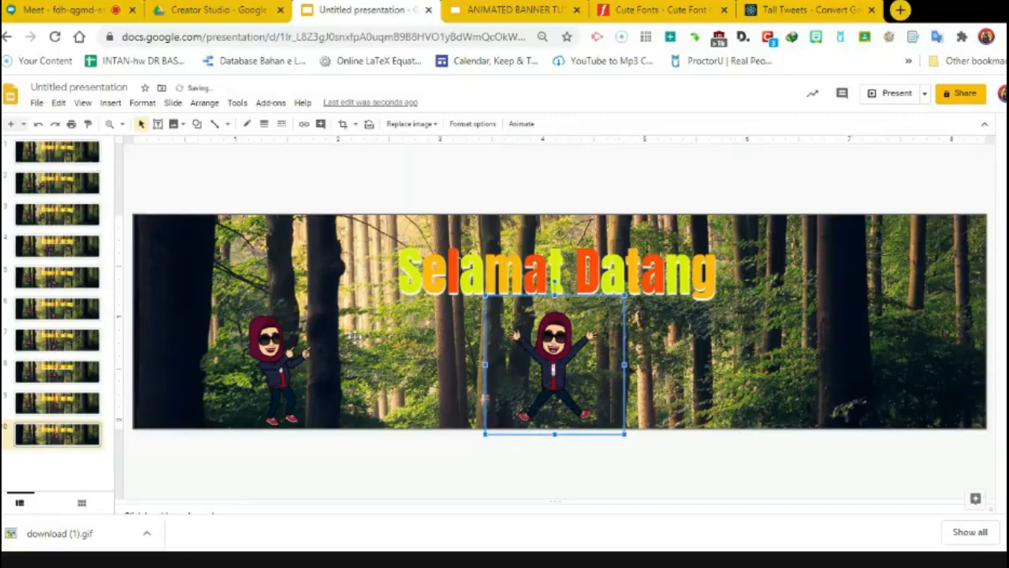
drag(491, 420, 506, 420)
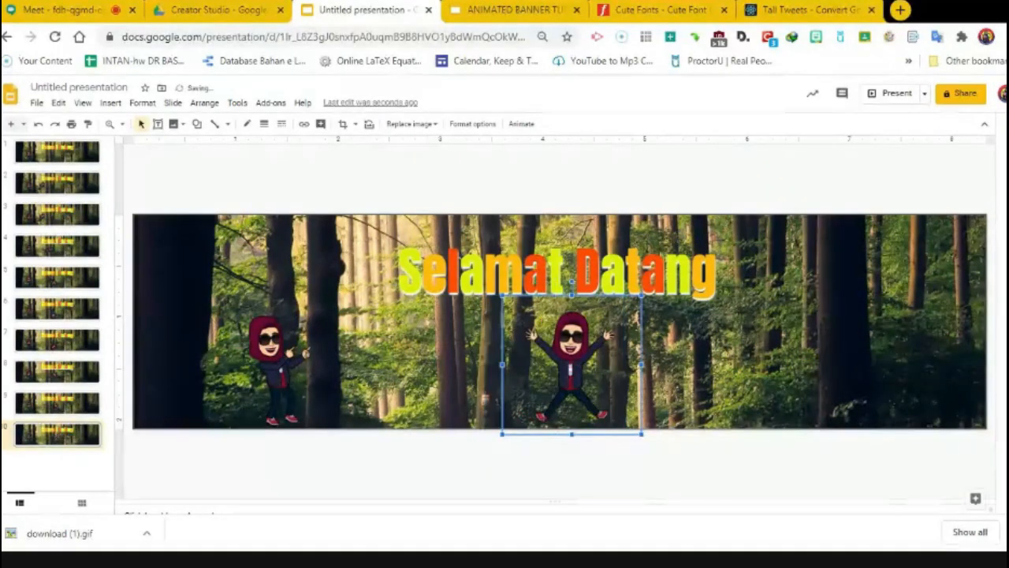
click(221, 470)
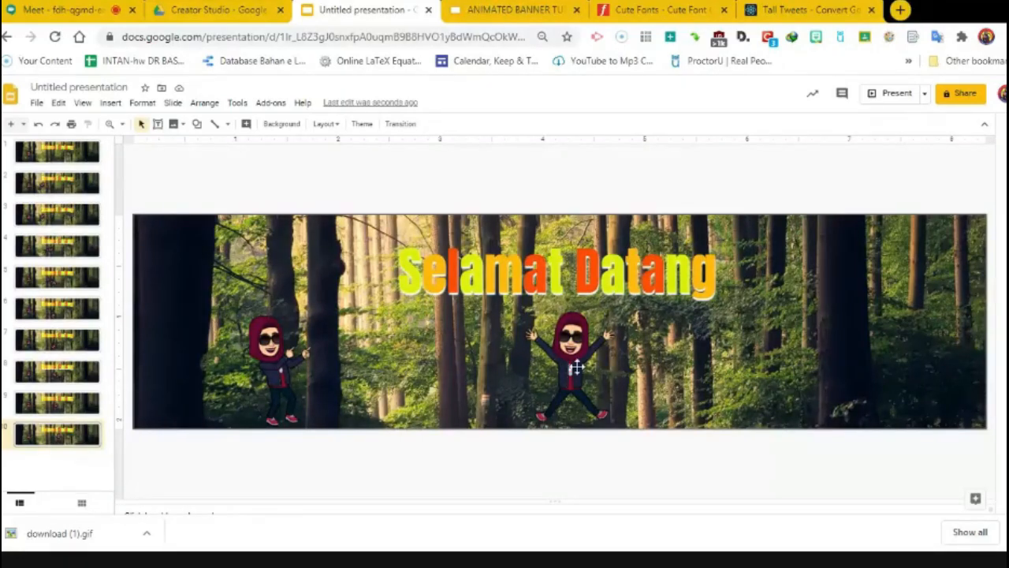
click(35, 187)
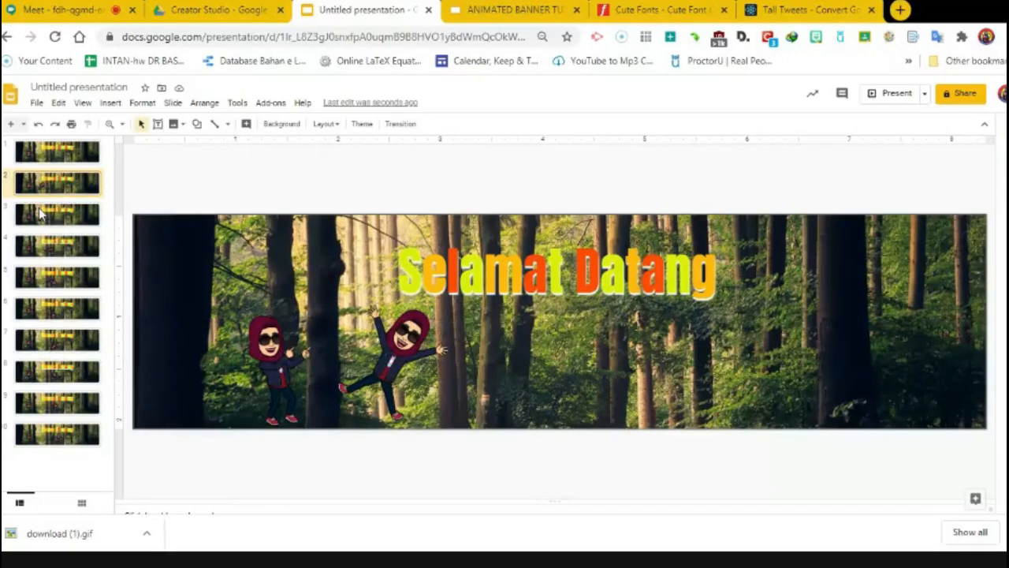
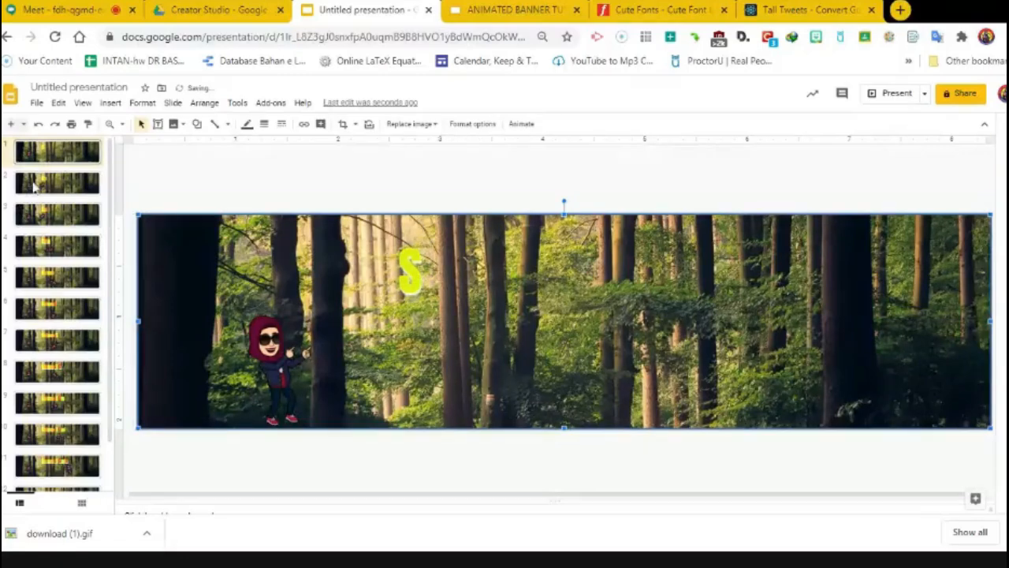
- Shift the forest background image on the first slide slightly left, using the second slide as a comparison
click(34, 187)
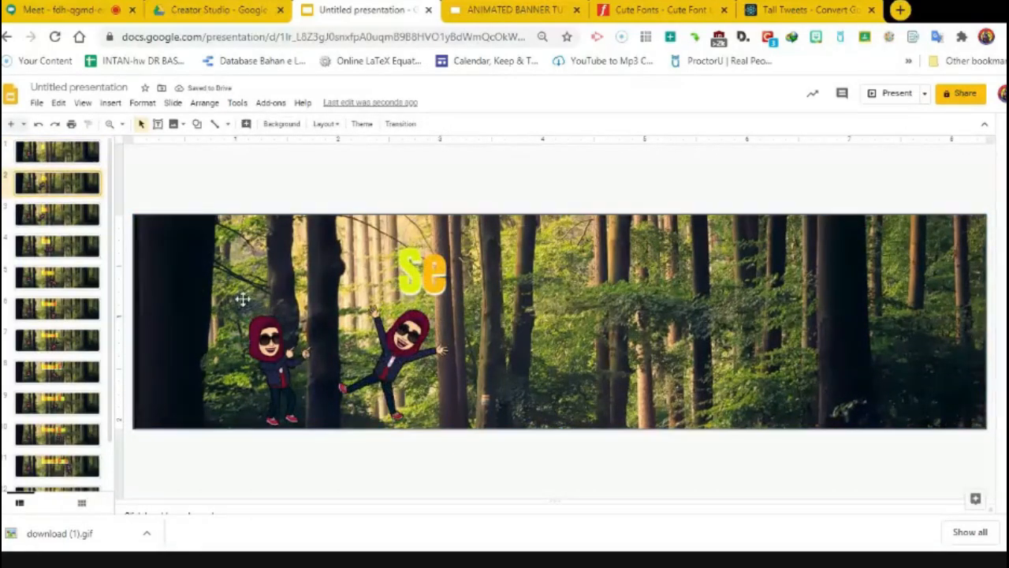
click(58, 151)
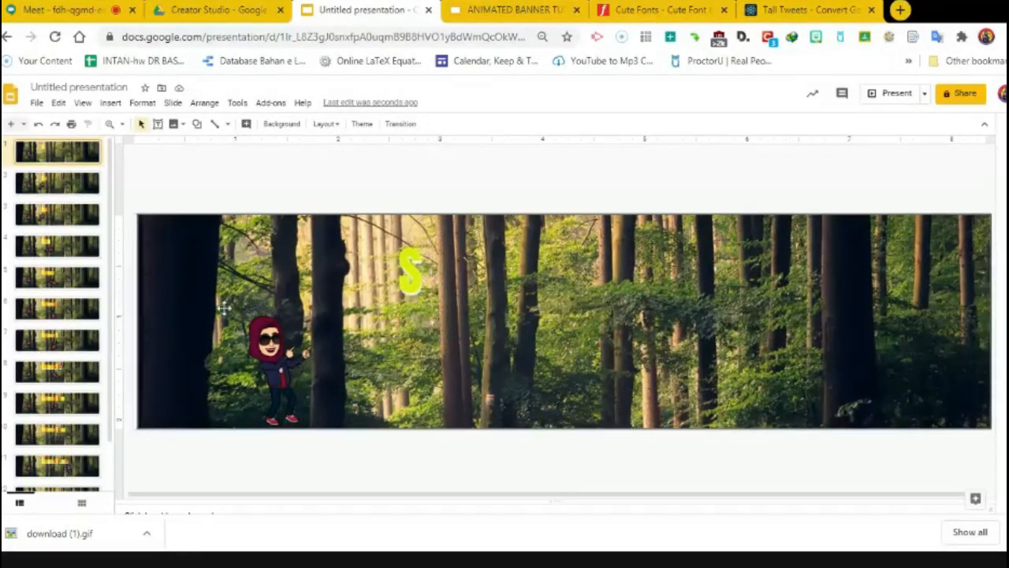
click(268, 355)
click(203, 250)
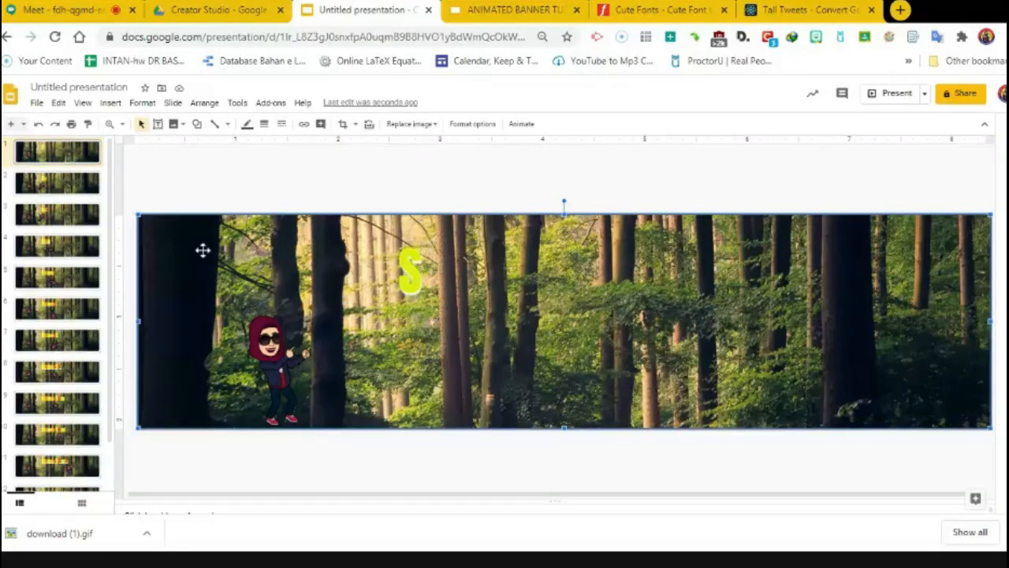
drag(203, 250, 194, 250)
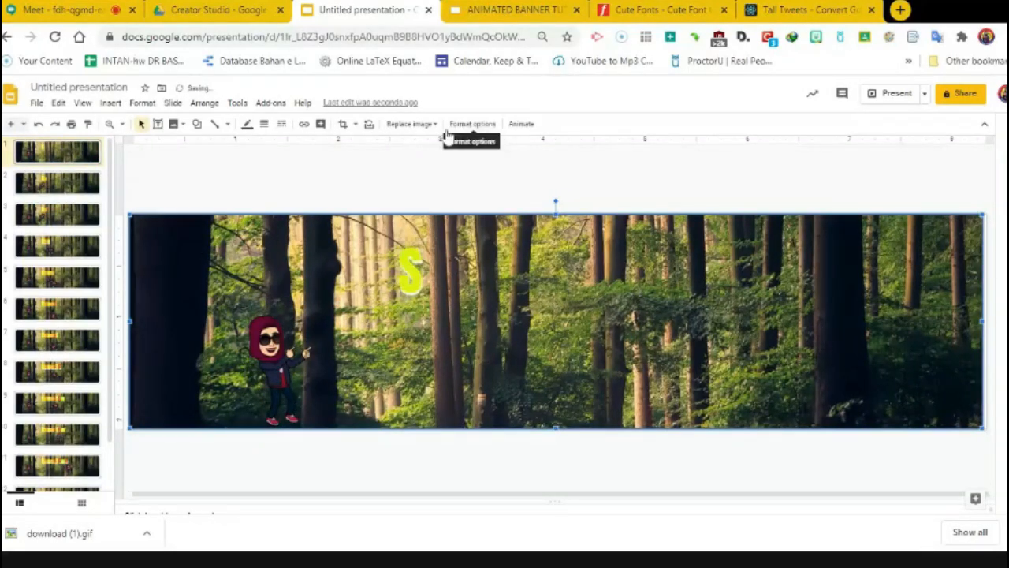
- Render the slides as an animated GIF with the Creator Studio add-on, using an output width of 1600 pixels and a .5 second interval
click(275, 105)
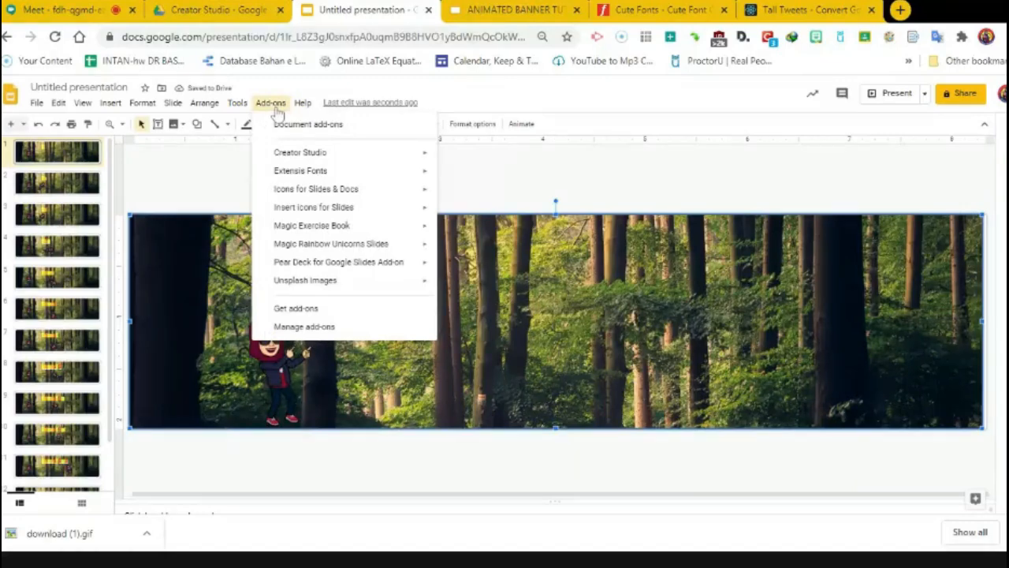
mouse_move(306, 153)
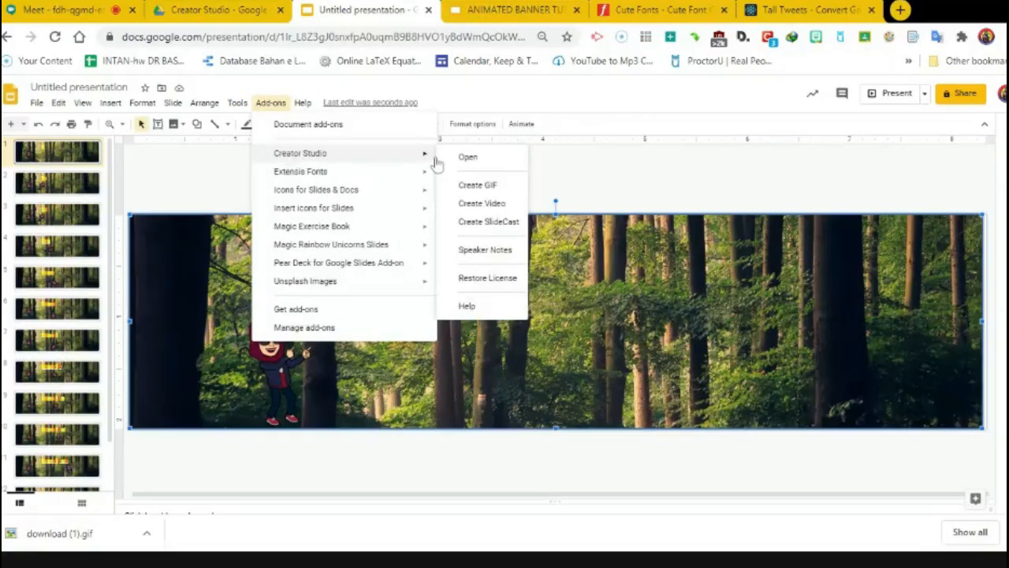
click(453, 160)
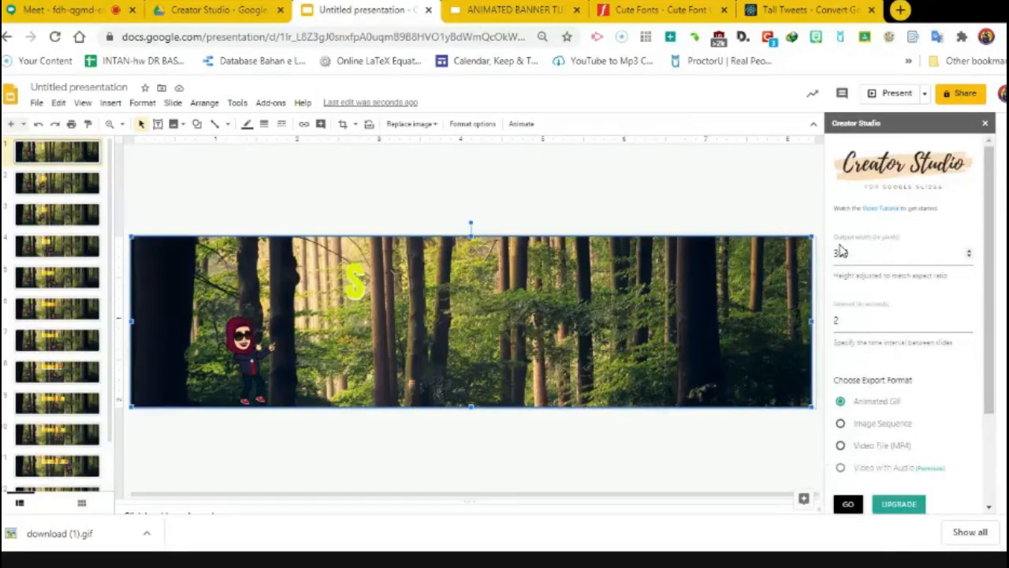
drag(848, 253, 820, 259)
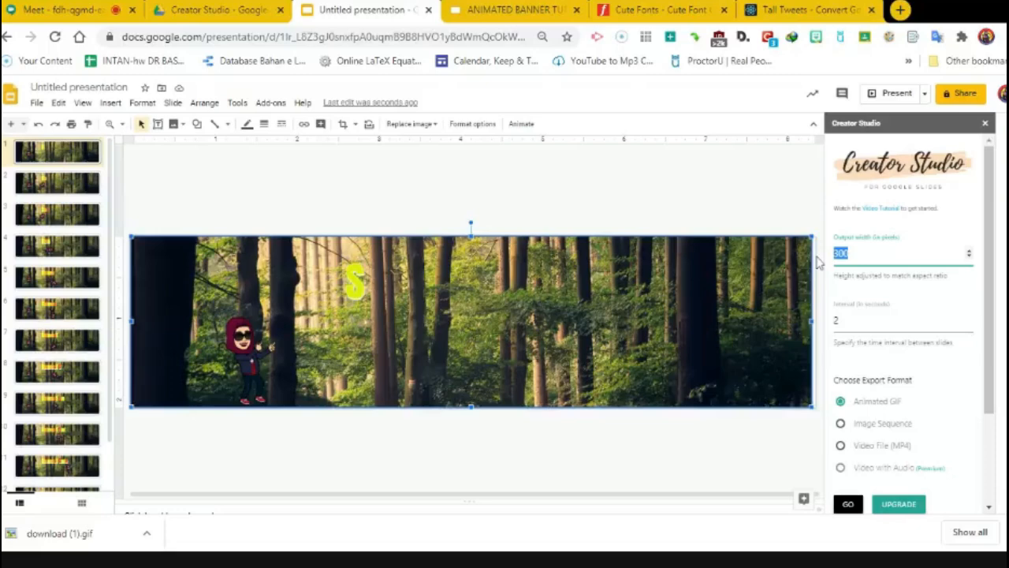
text(1600)
key(Tab)
key(BackSpace)
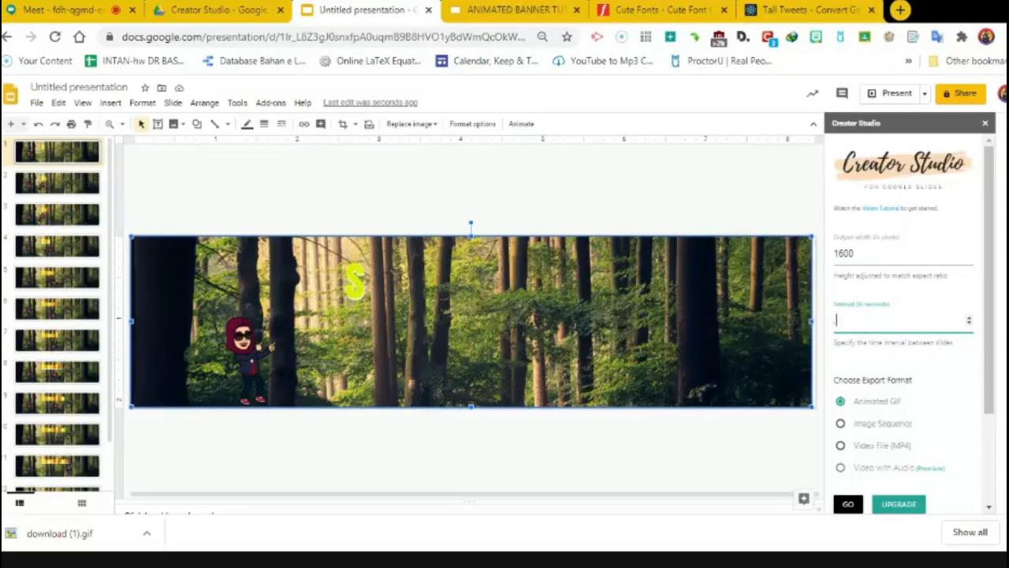
text(.5)
click(850, 504)
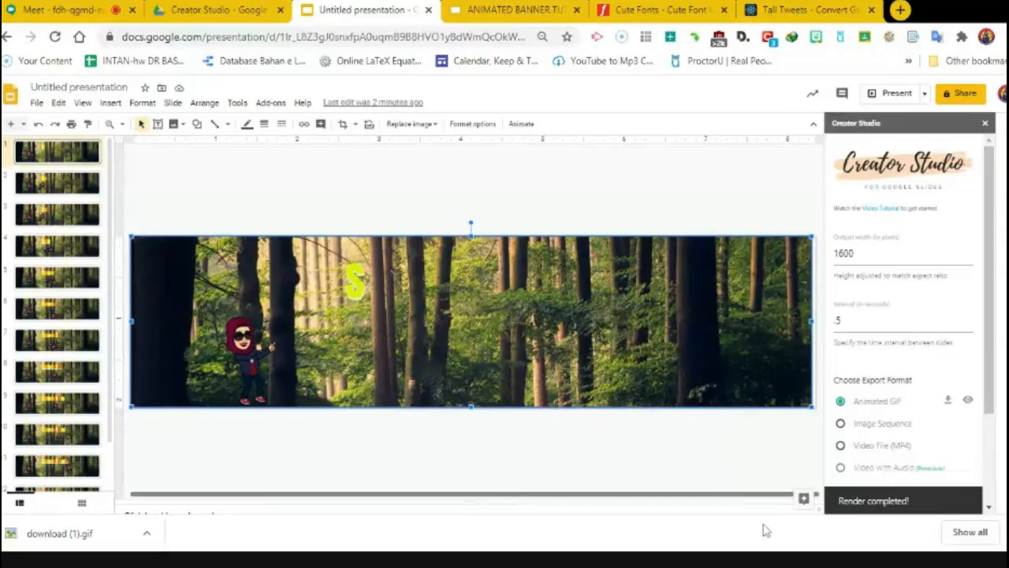
- Preview the newly rendered Untitled presentation.gif in the Creator Studio folder in Google Drive, and close the preview
click(183, 9)
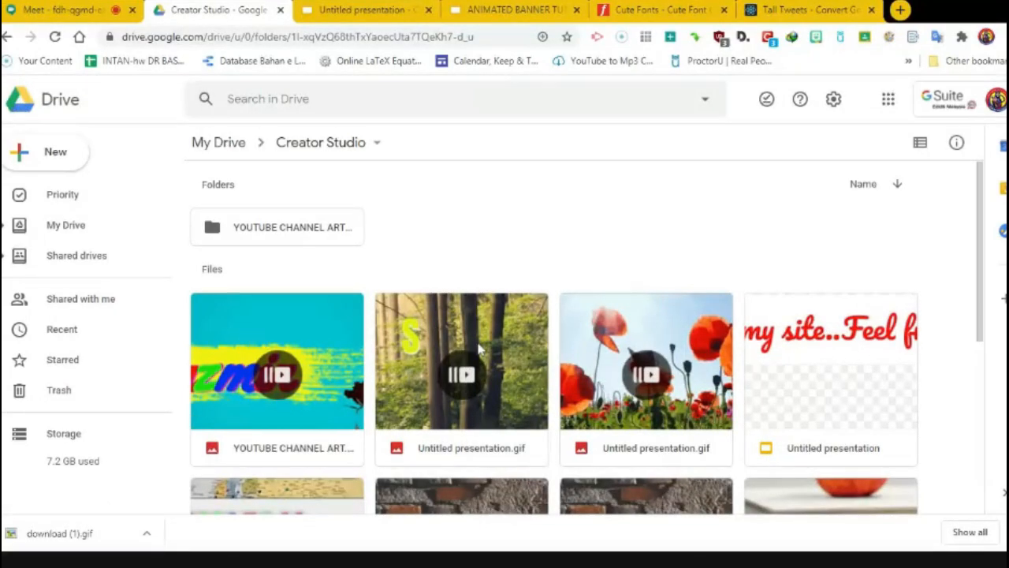
double_click(478, 347)
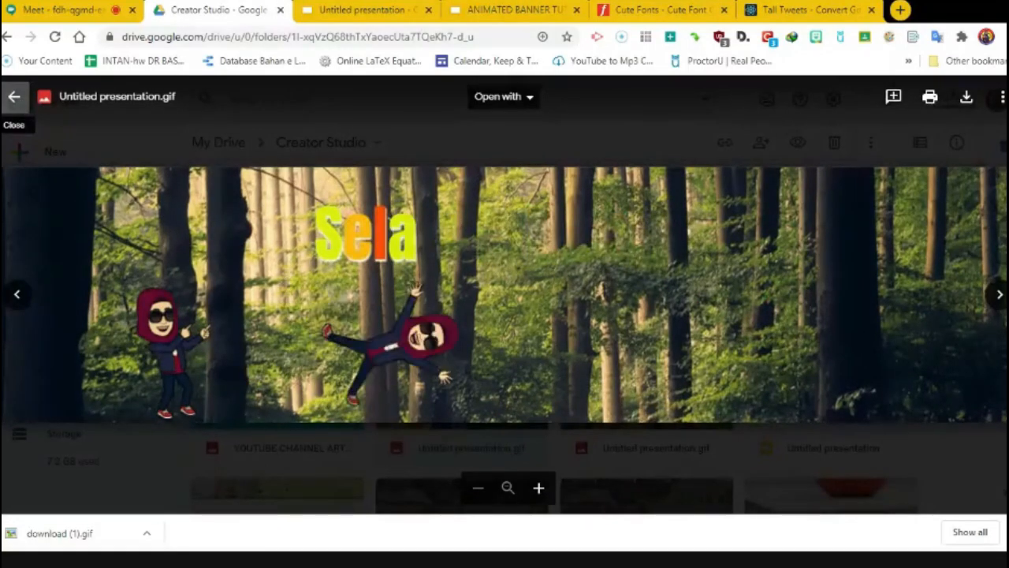
click(14, 100)
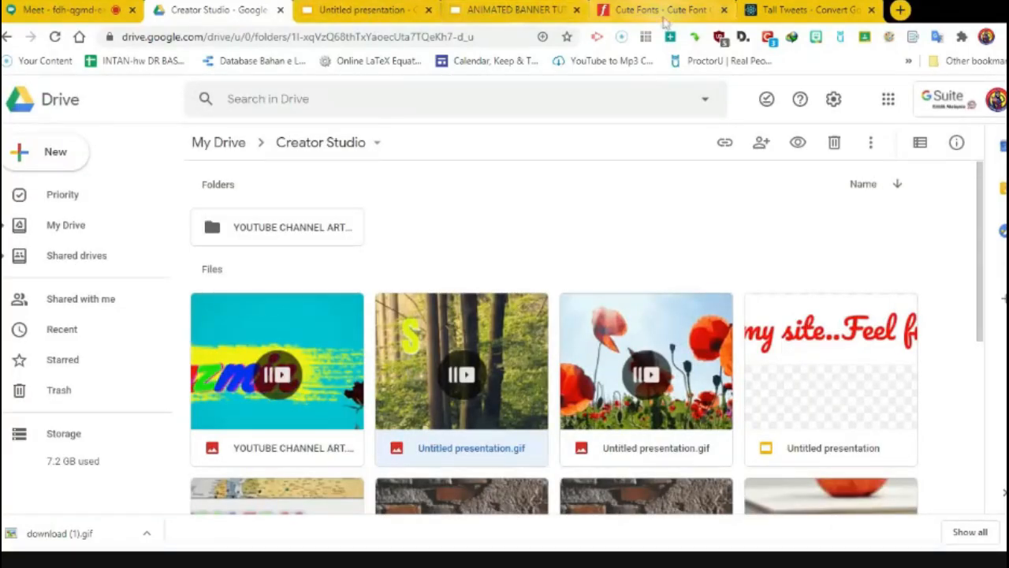
- Preview ANIMATED BANNER.gif through the ANIMASI BITMOJI + PHOTO +WORD link in the ANIMATED BANNER TUTORIAL presentation, and close the preview
click(530, 8)
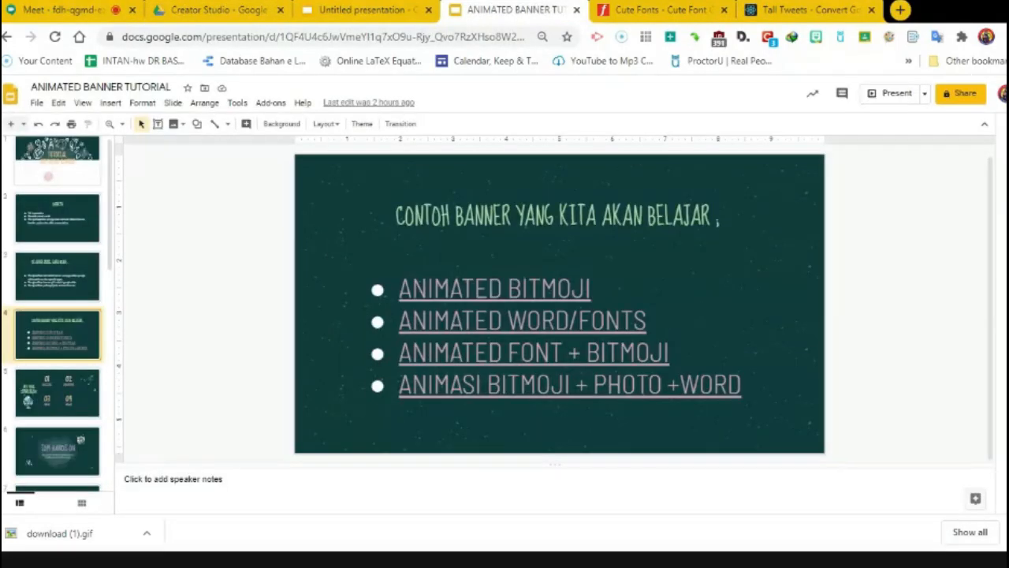
click(473, 384)
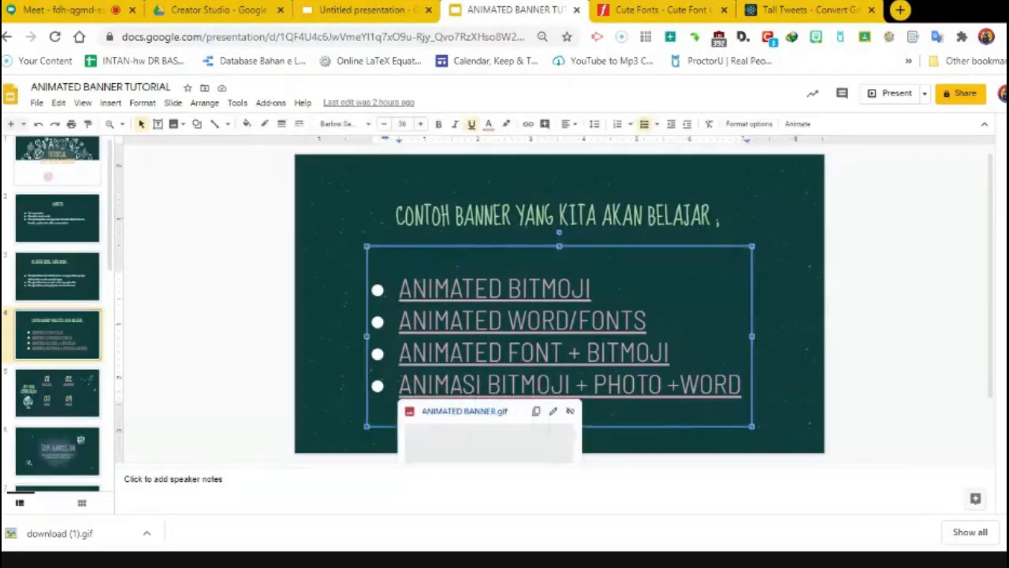
click(475, 435)
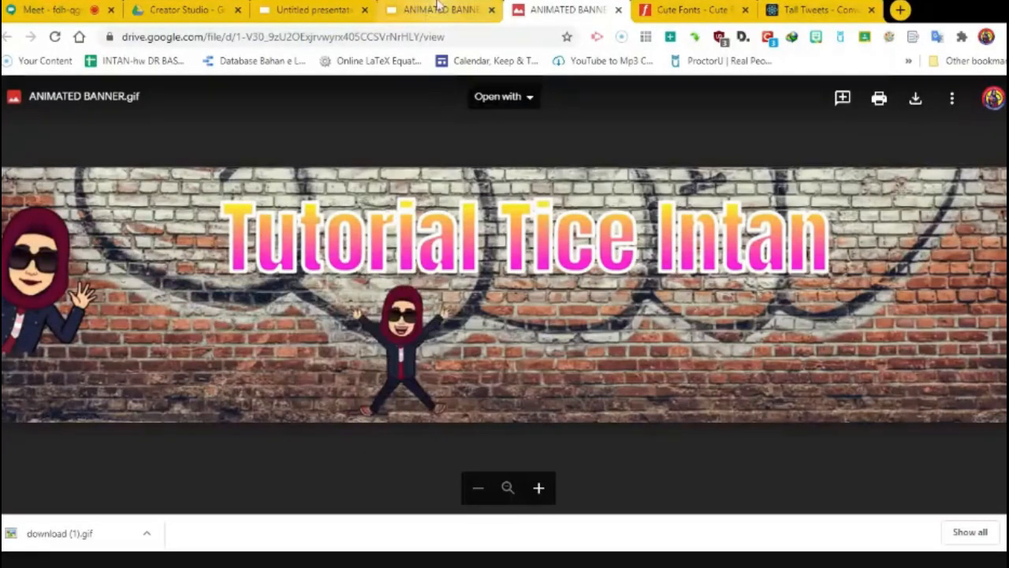
click(619, 11)
- Return to the Untitled presentation, close Creator Studio, and insert a cut-out photo of a woman from the computer on the last slide
click(327, 9)
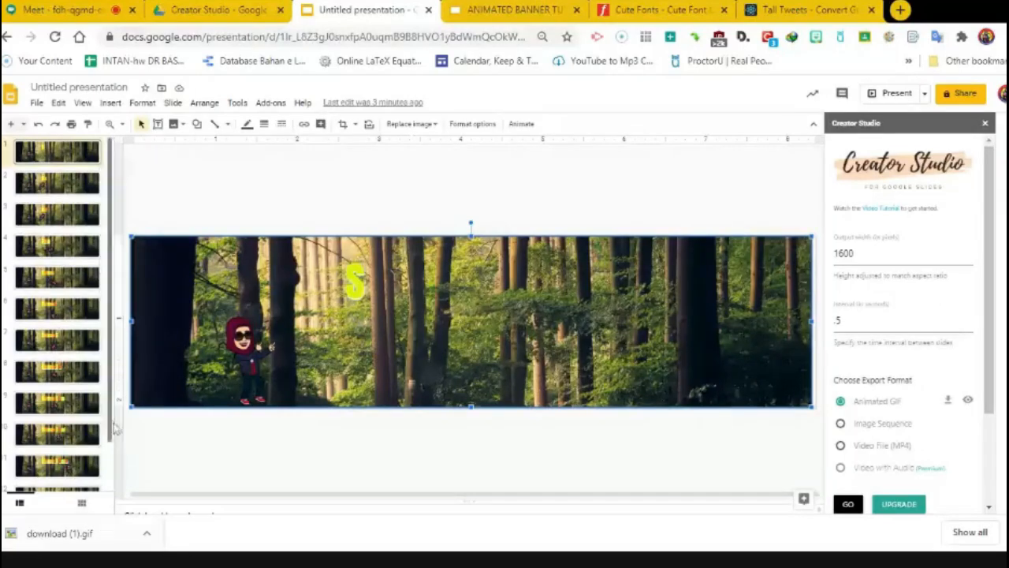
drag(111, 433, 92, 501)
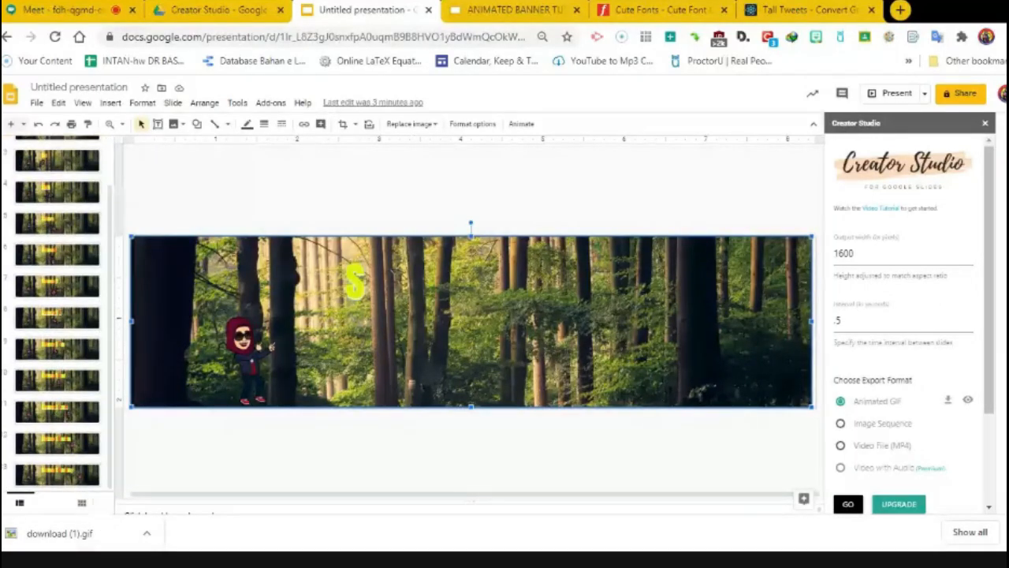
click(985, 123)
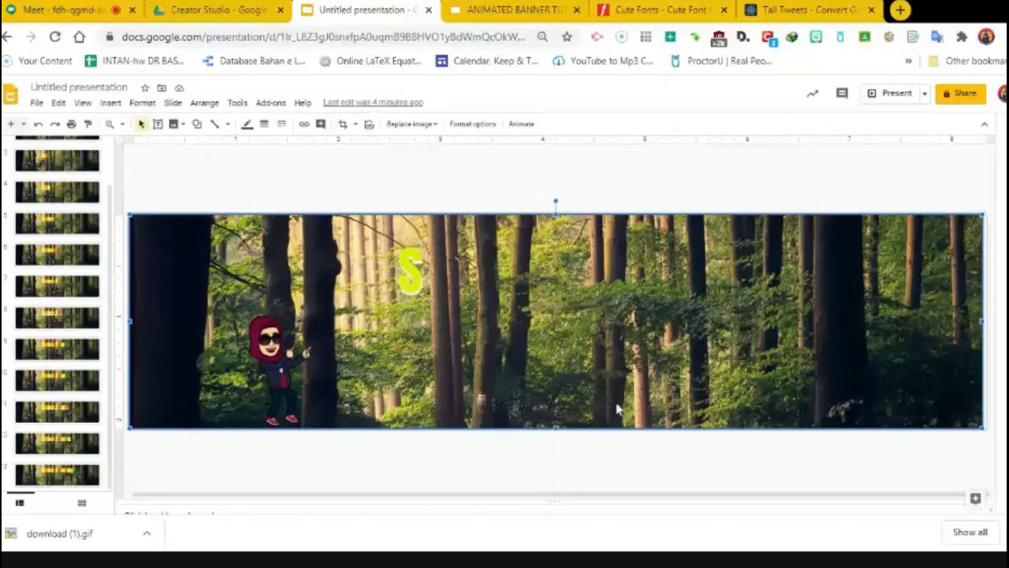
click(57, 471)
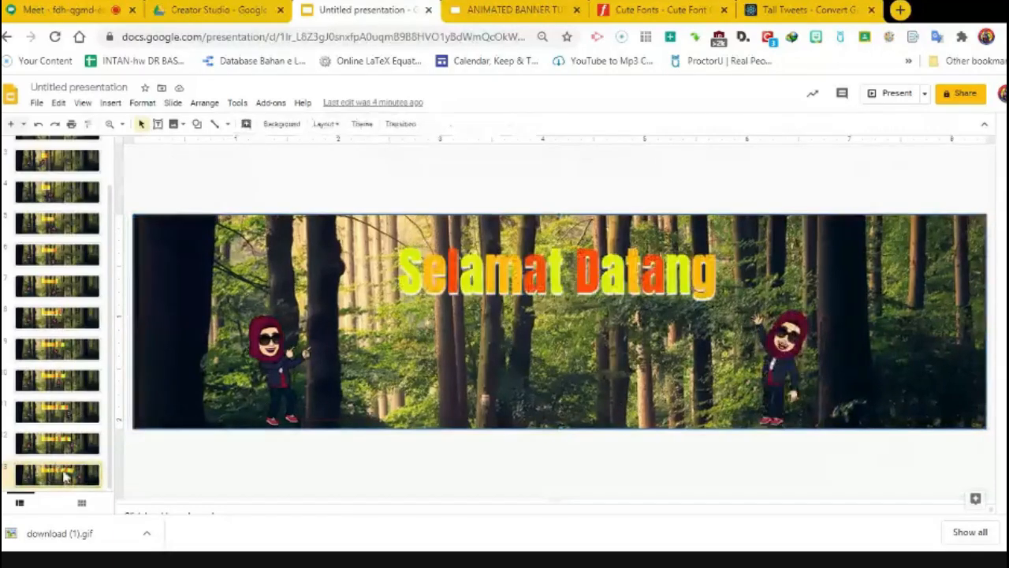
click(777, 362)
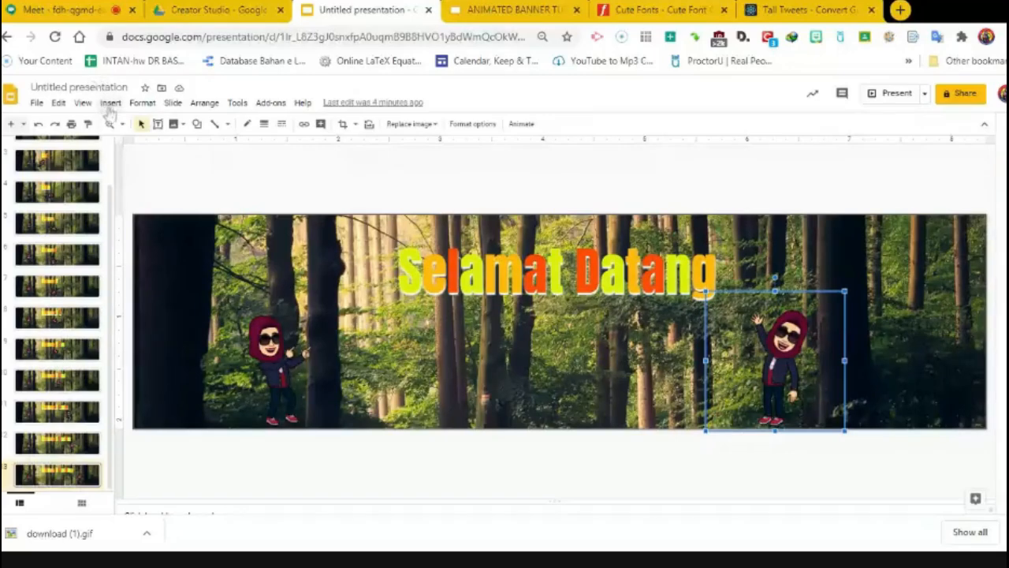
click(110, 103)
mouse_move(130, 125)
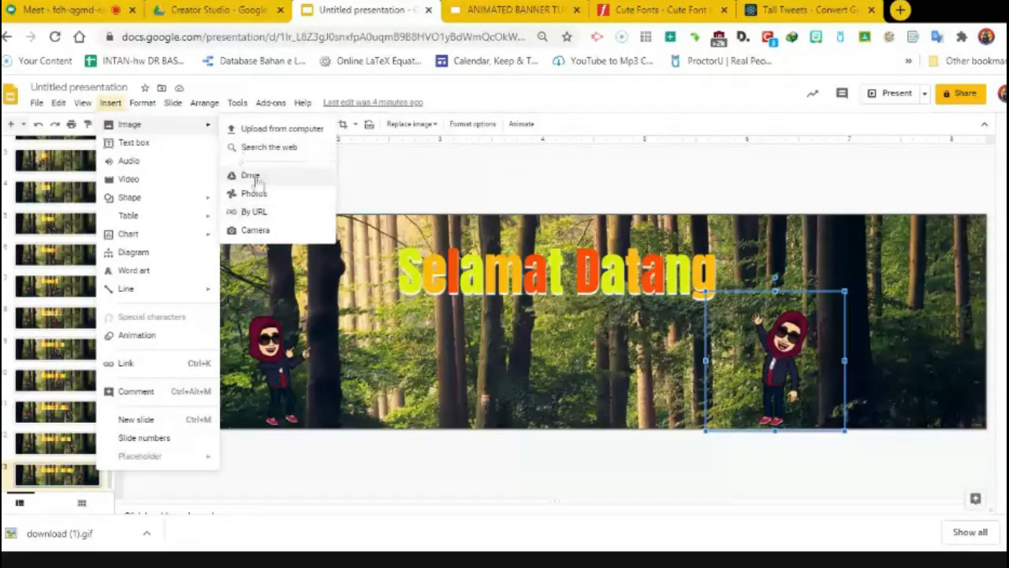
click(255, 129)
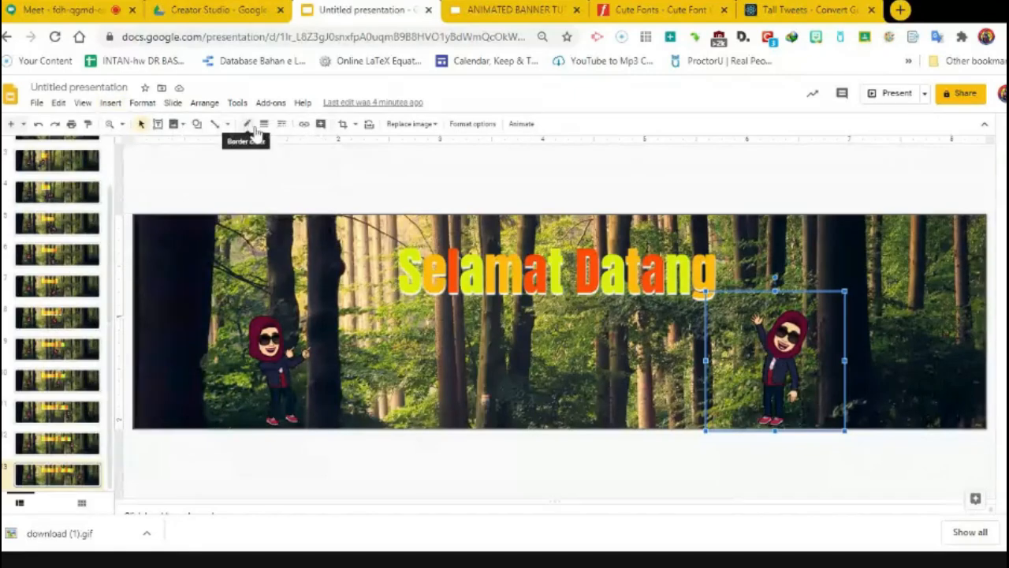
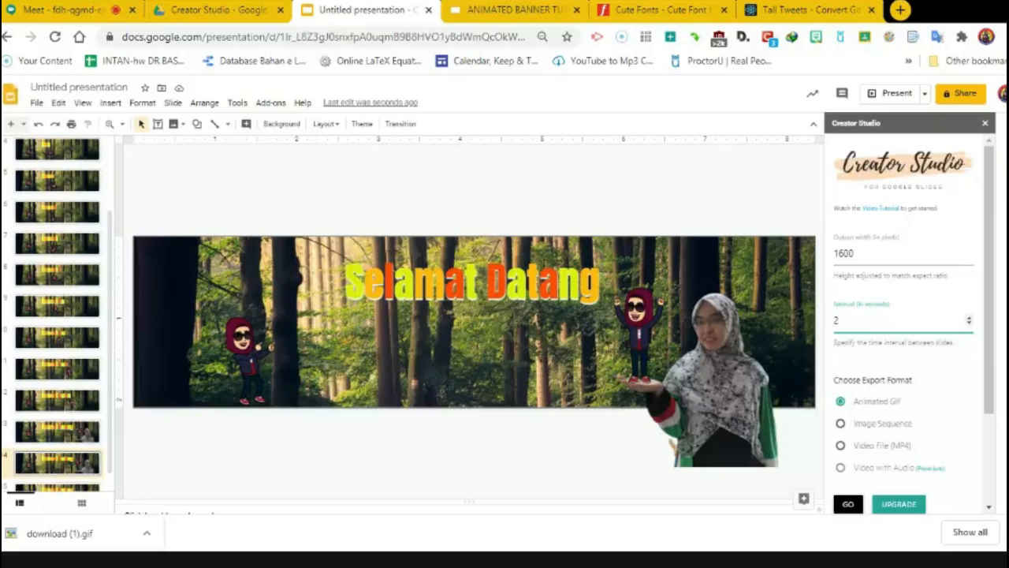
- Set the Creator Studio interval to .5 seconds and render the slides as an animated GIF
key(BackSpace)
text(.5)
click(847, 505)
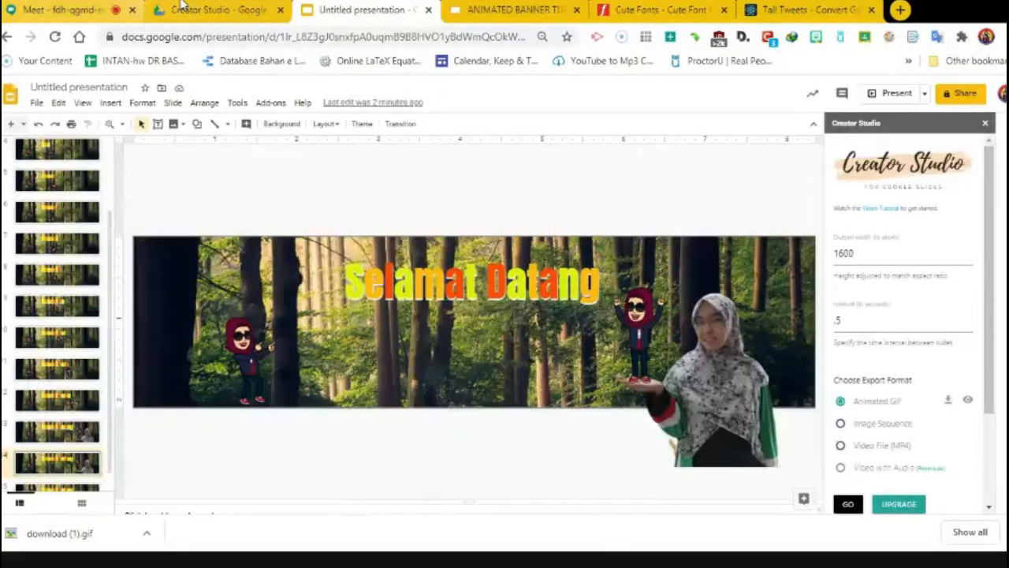
- Preview the newest forest Untitled presentation.gif in the Creator Studio folder in Google Drive, and close the preview
click(207, 10)
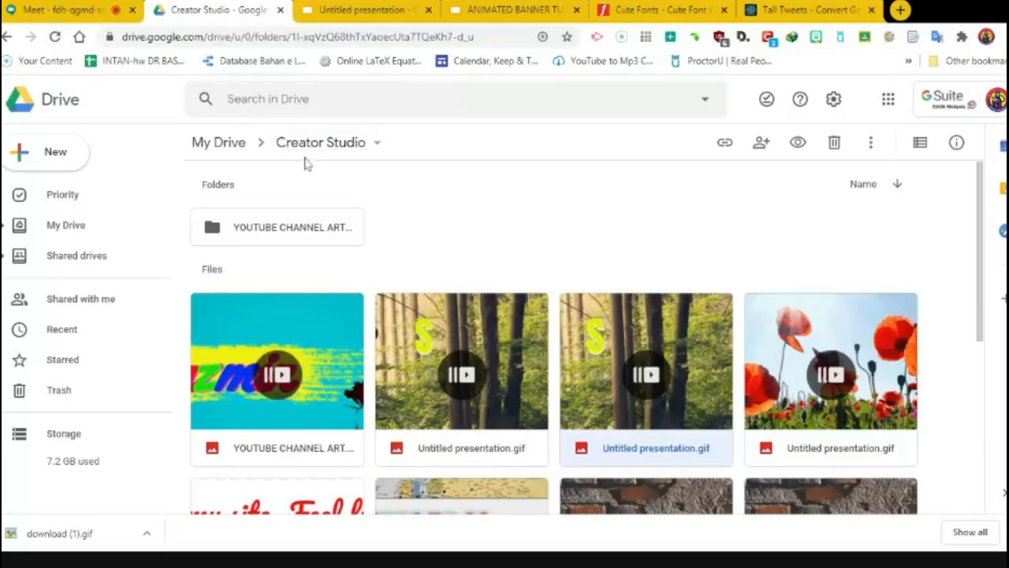
key(Return)
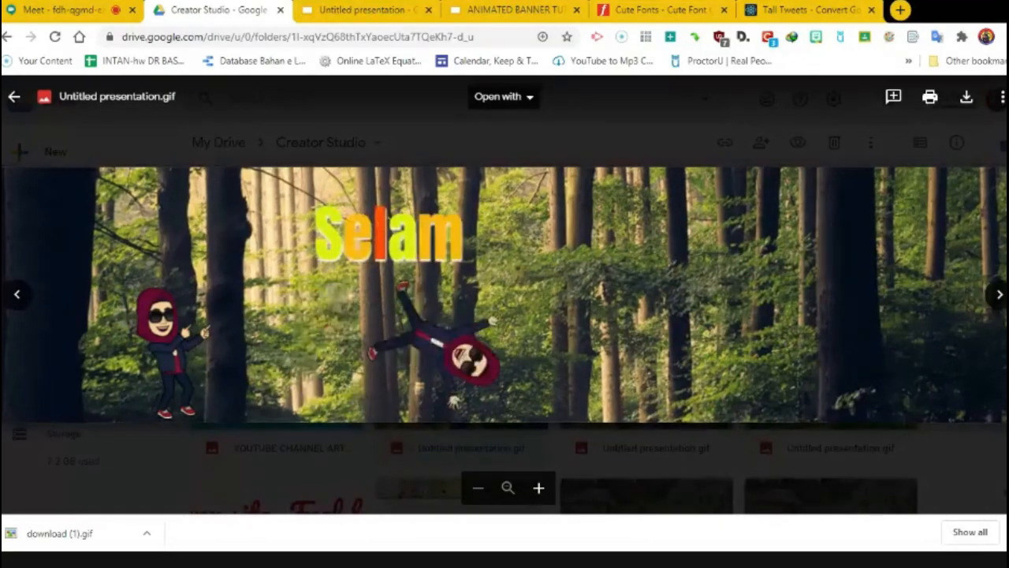
key(Escape)
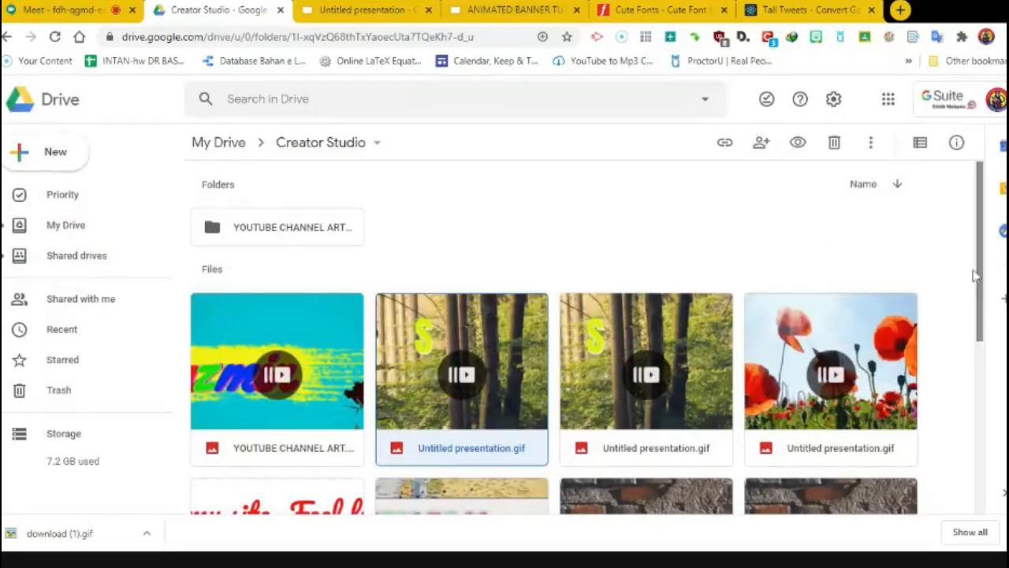
- Download the two forest banner GIFs, the poppy banner GIF and animated banner.gif from the Creator Studio folder
drag(986, 303, 961, 363)
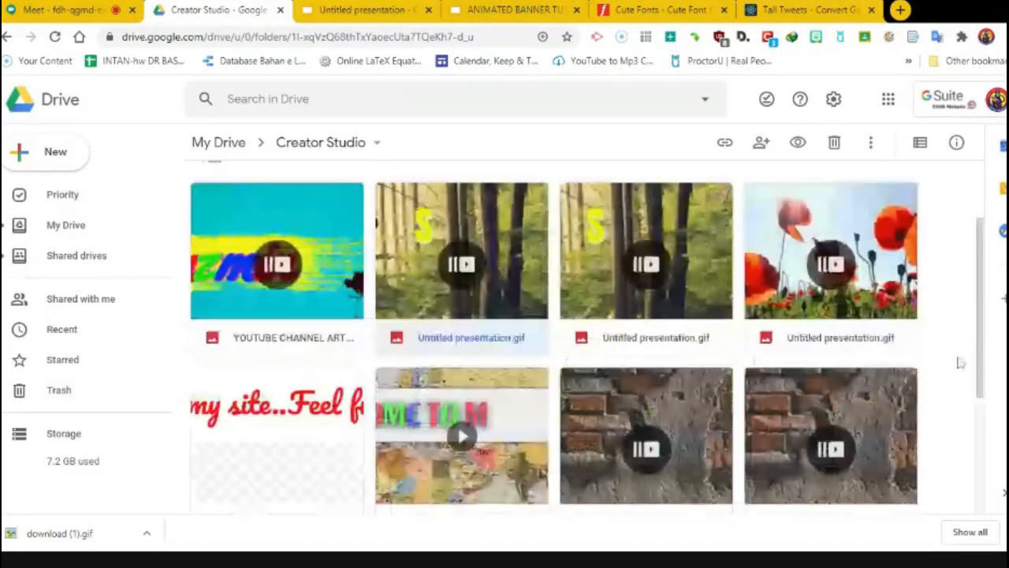
right_click(440, 261)
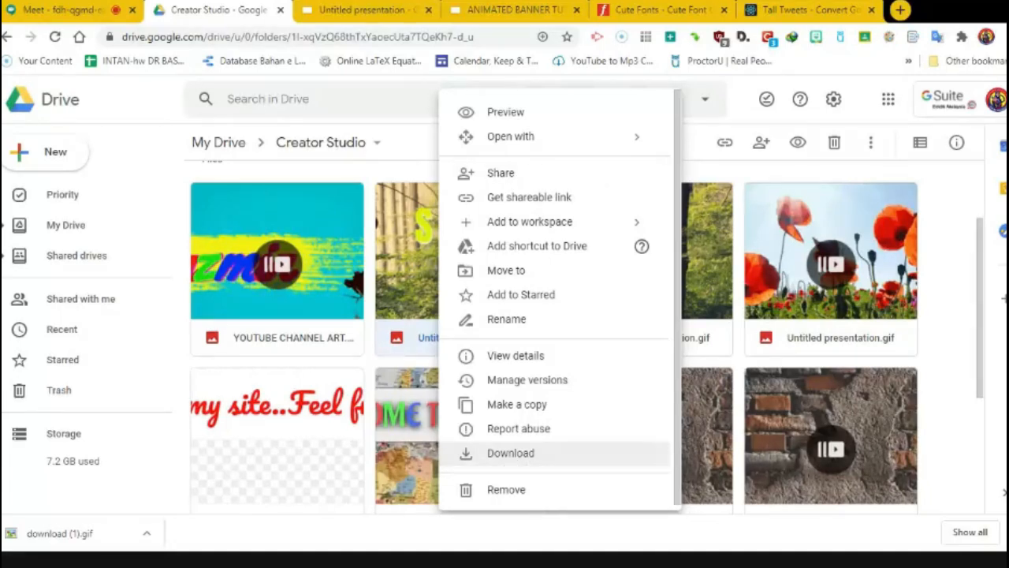
click(512, 457)
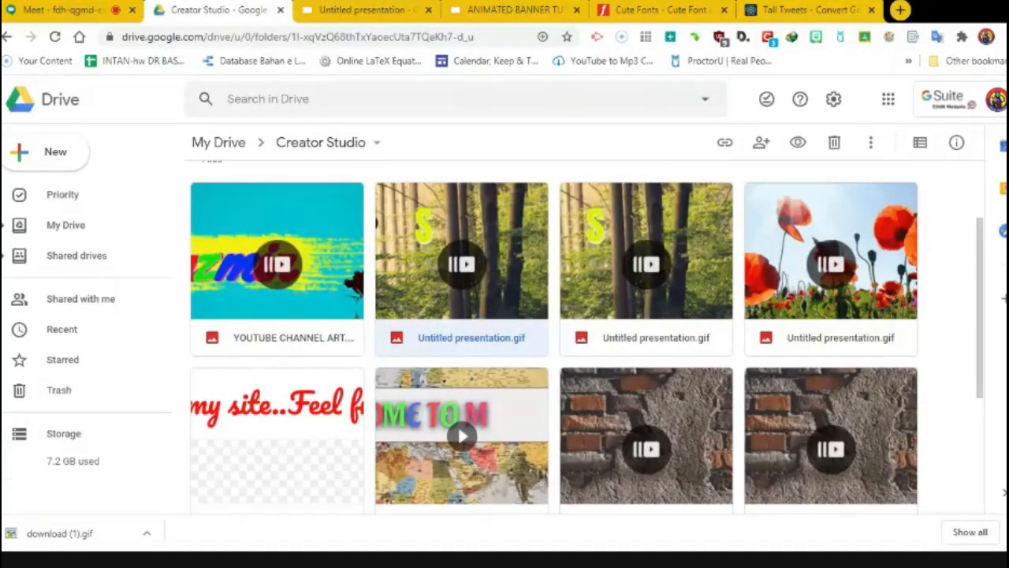
right_click(682, 261)
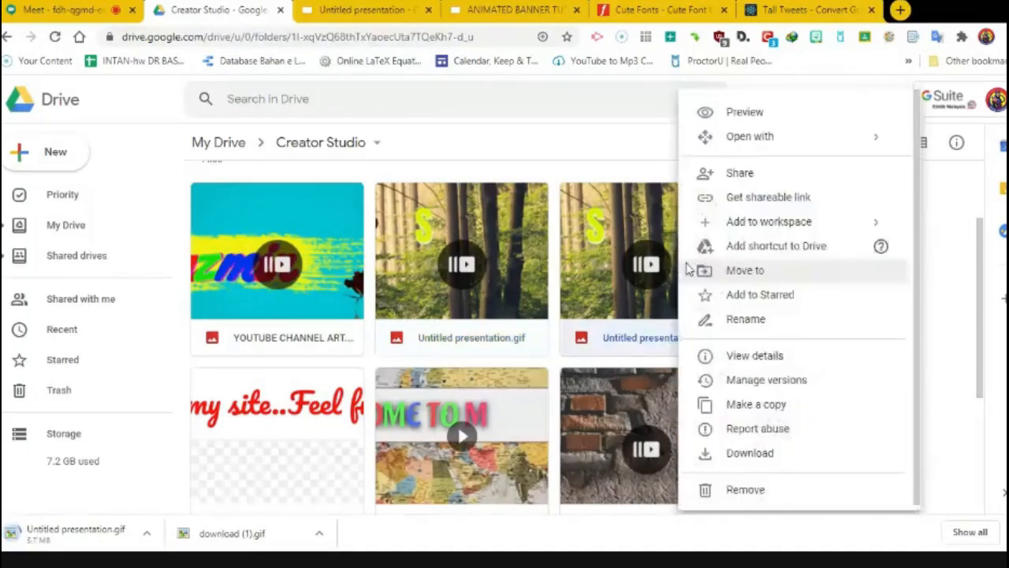
click(746, 451)
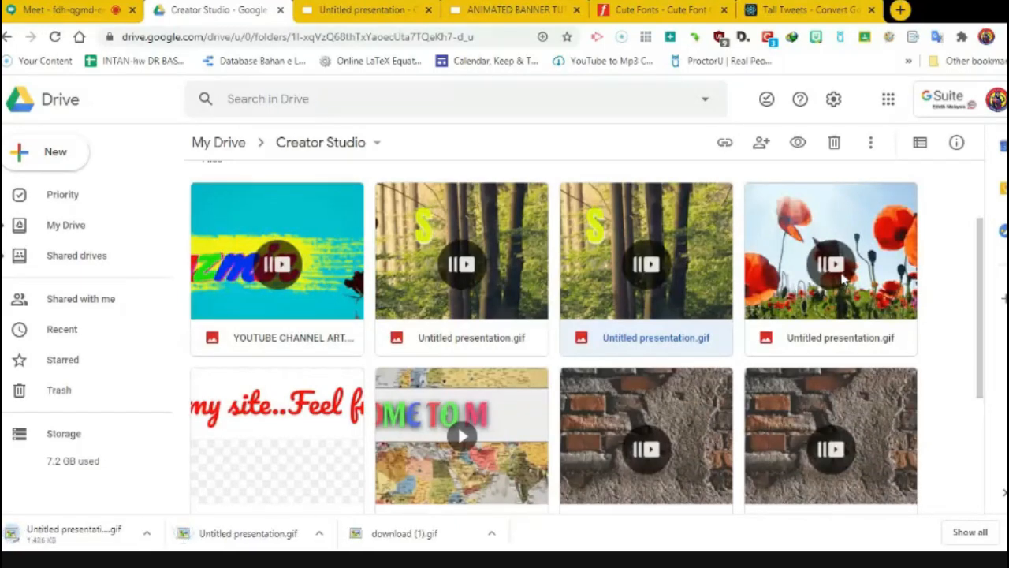
right_click(842, 278)
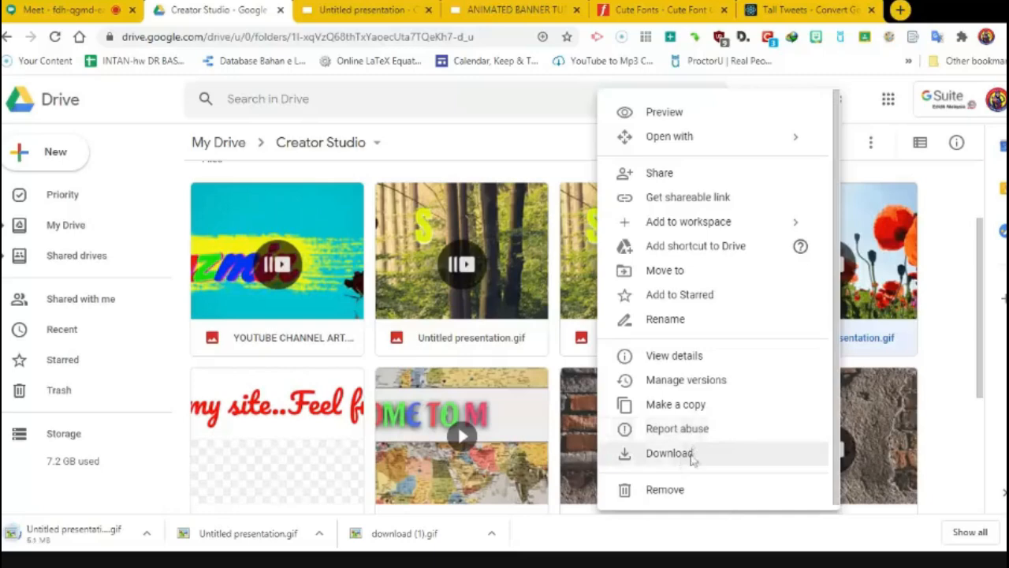
click(693, 455)
scroll(623, 343, down, 3)
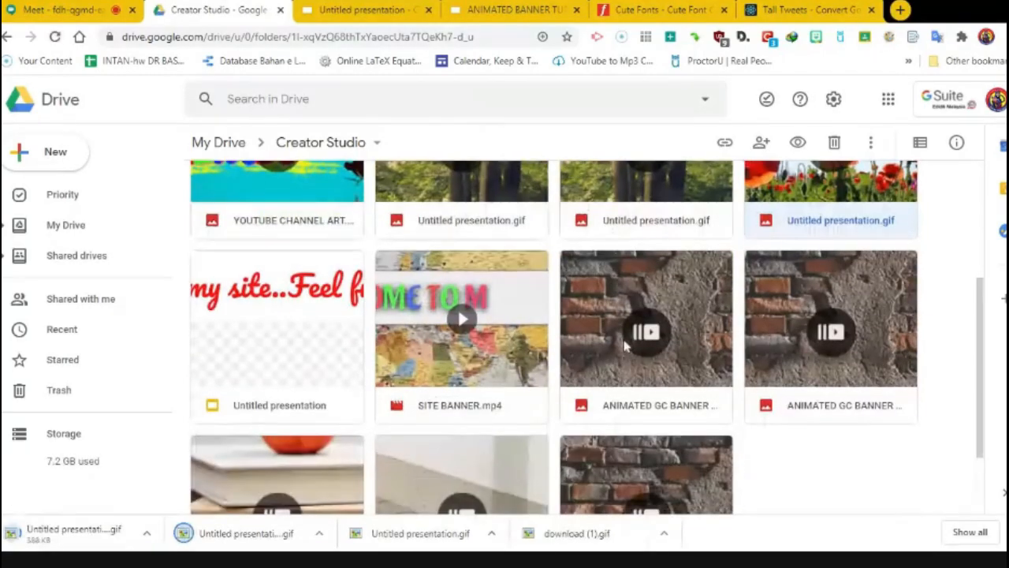
right_click(645, 401)
click(671, 453)
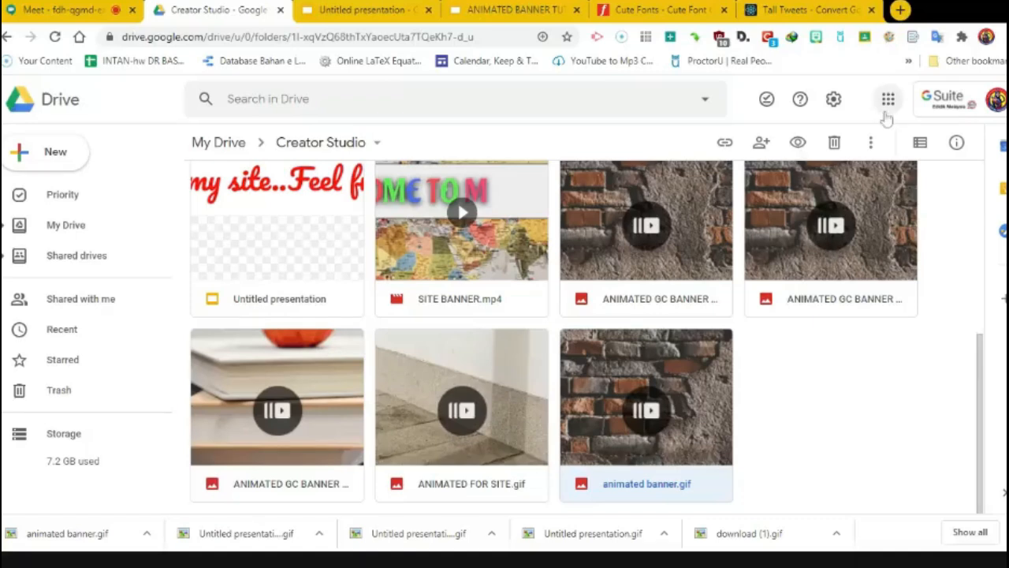
- Open the TUTORIAL BANNER class in Google Classroom and close the Untitled presentation, Cute Fonts and Tall Tweets pages
click(887, 104)
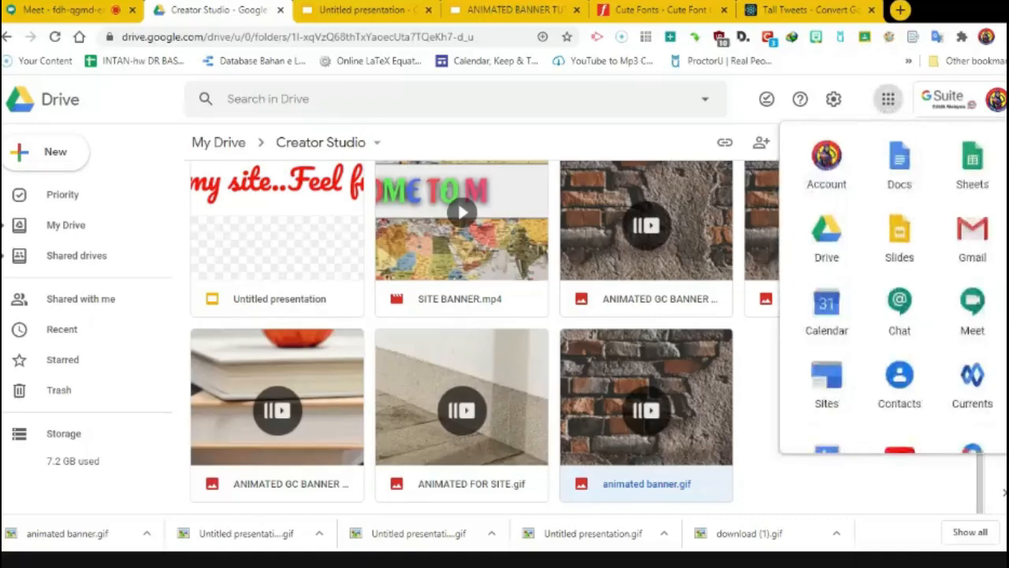
scroll(894, 299, down, 3)
click(828, 264)
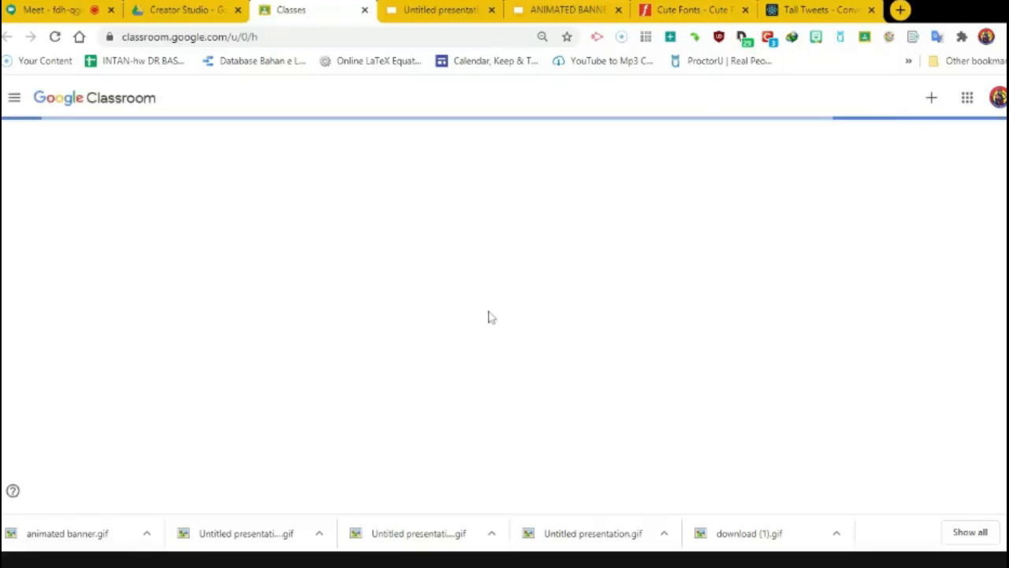
click(492, 10)
click(619, 11)
click(619, 10)
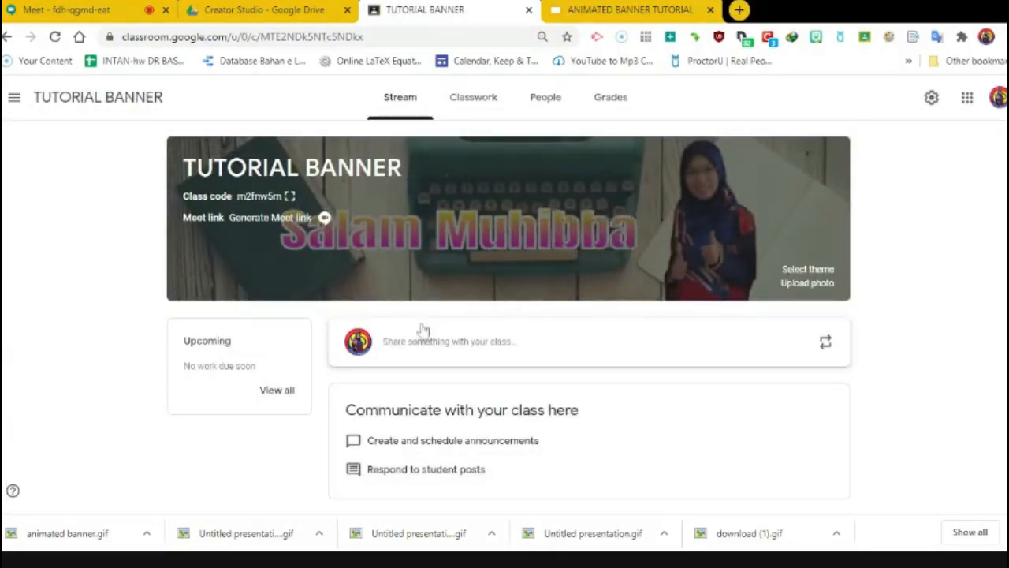
- Upload the forest Untitled presentation.gif as the class theme, with the crop region extended over the whole image
click(806, 283)
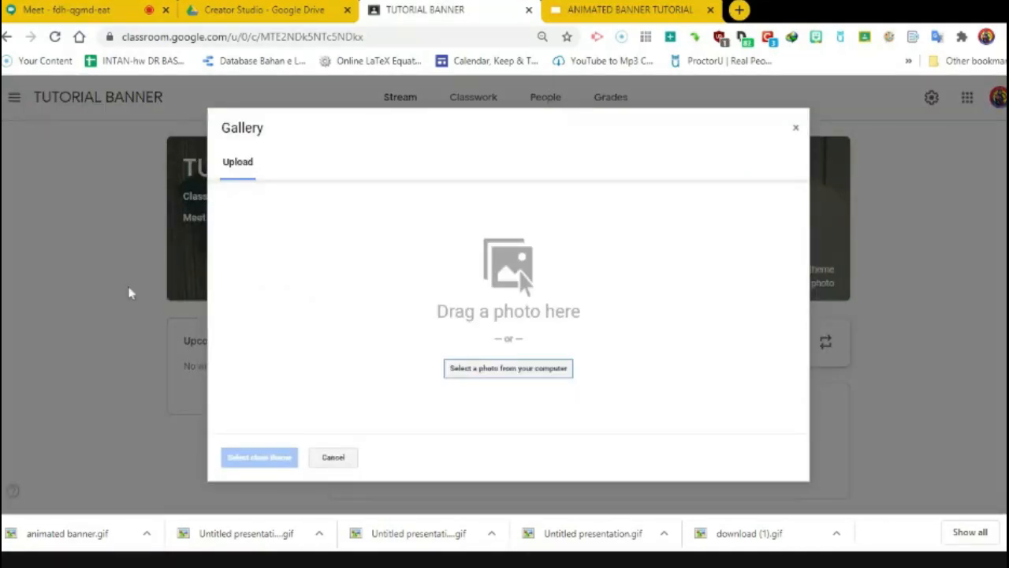
click(490, 376)
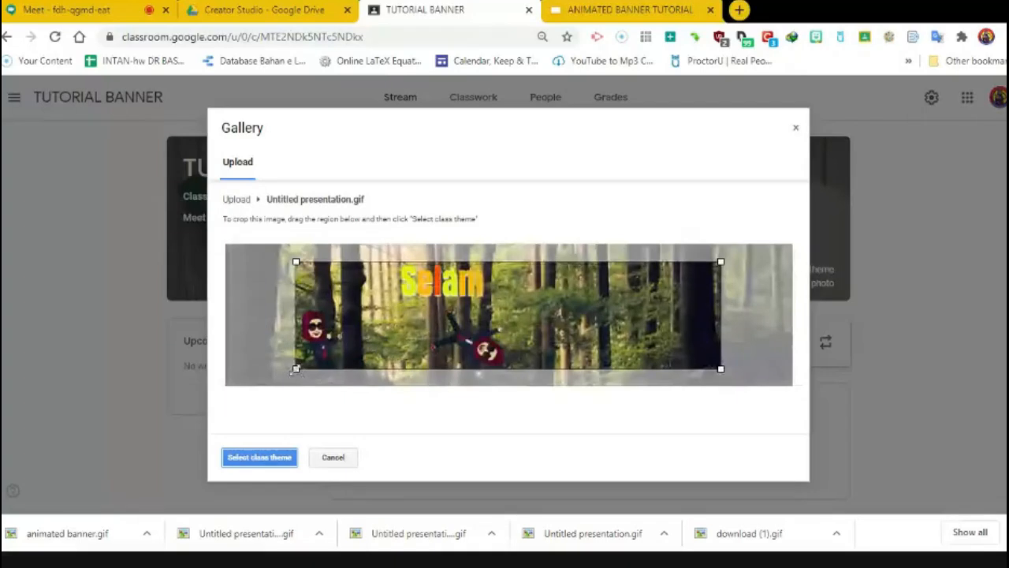
drag(294, 371, 229, 387)
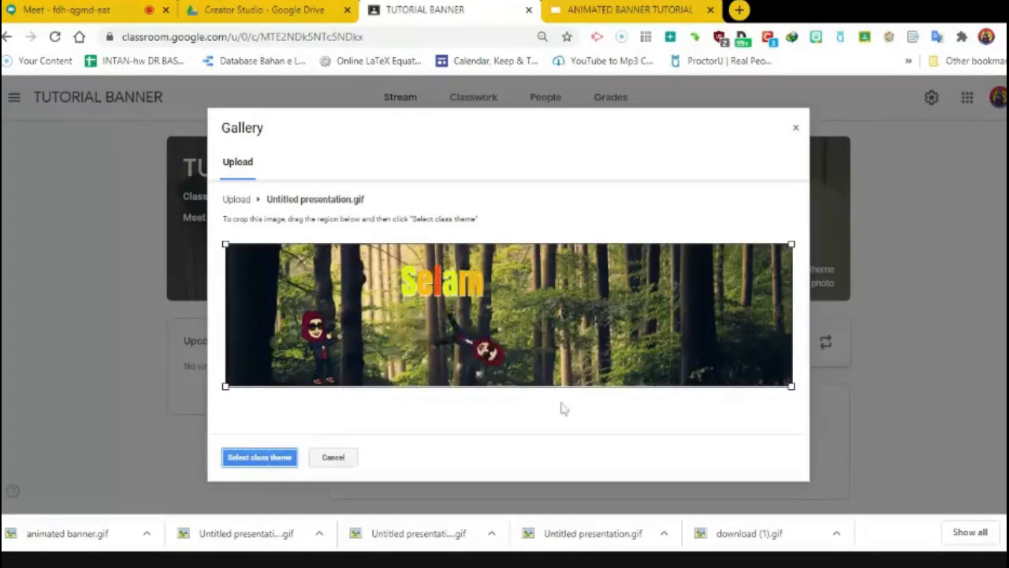
click(259, 458)
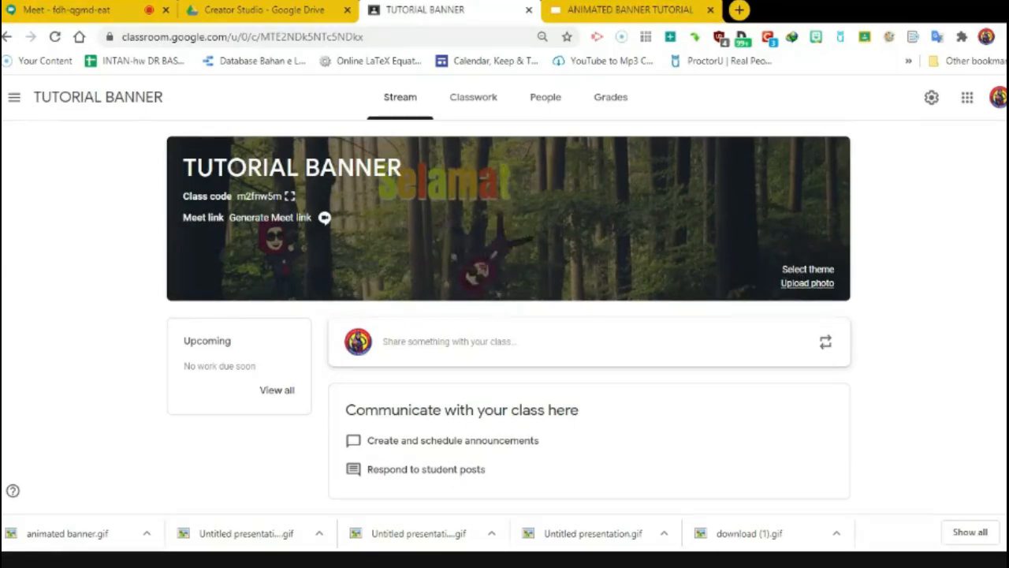
- Switch to the Creator Studio folder in Google Drive and create a new Google Sites site from there
click(966, 98)
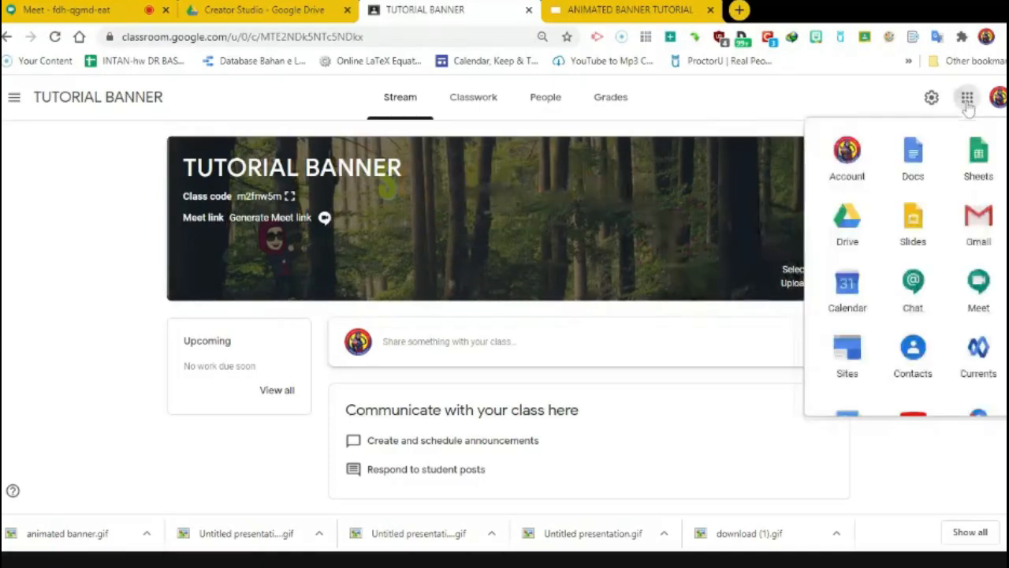
click(14, 98)
click(272, 8)
click(34, 154)
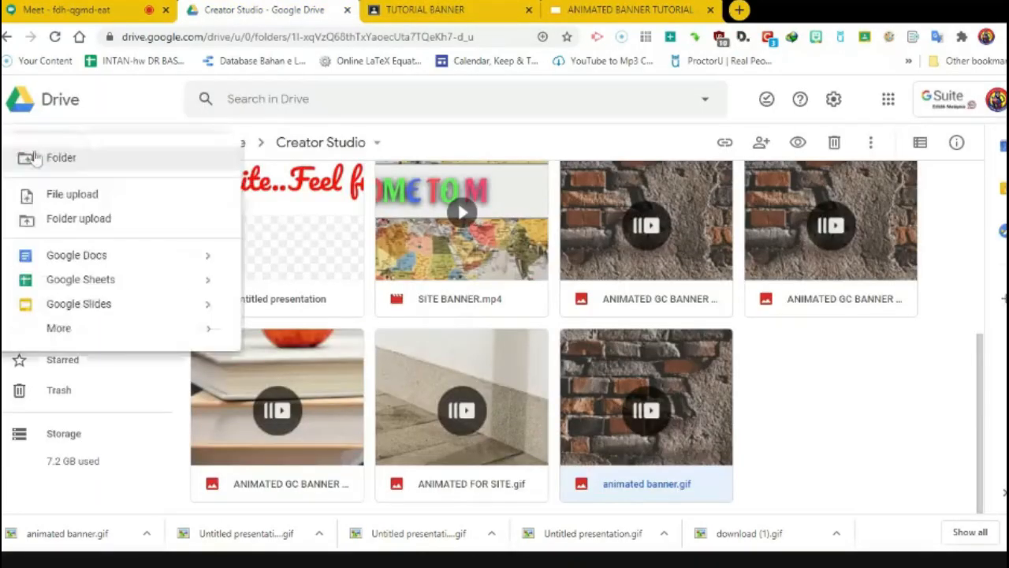
mouse_move(158, 327)
click(340, 424)
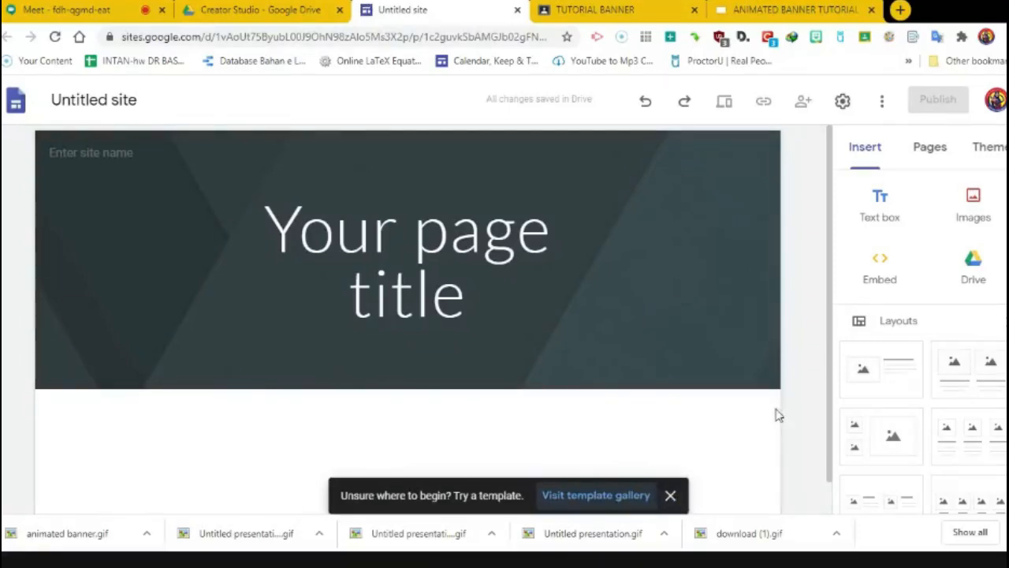
- Check the header type options and delete the page title text box from the site's header
click(233, 370)
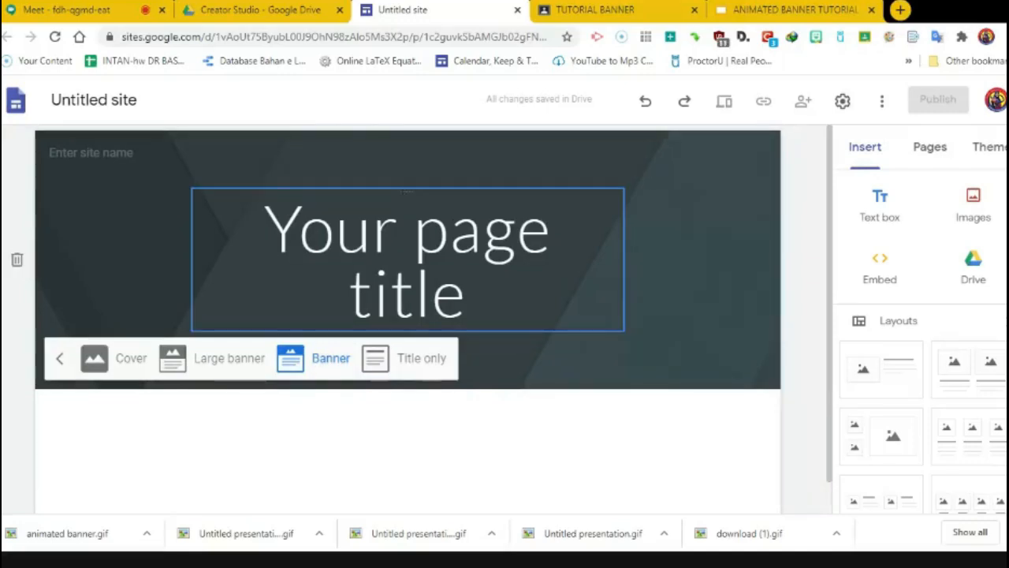
click(413, 230)
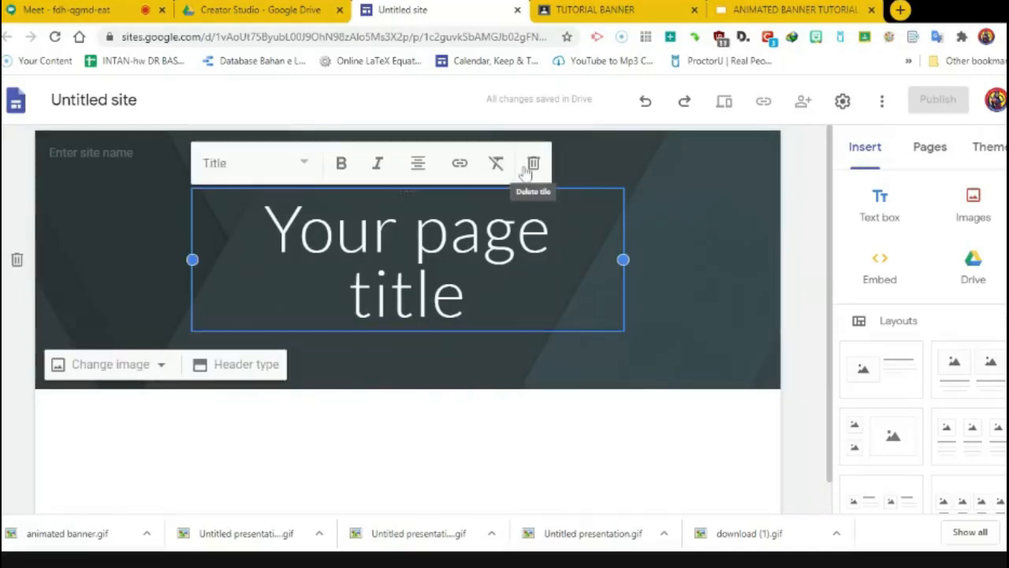
click(532, 164)
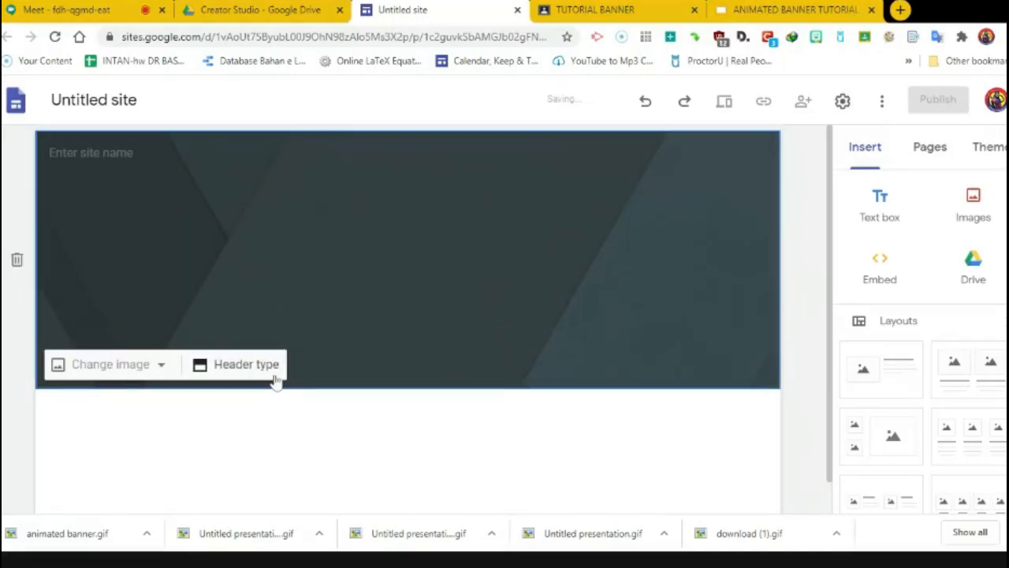
- Replace the site's header image with an uploaded animated banner GIF and turn off the readability adjustment on the brick-wall banner
click(111, 365)
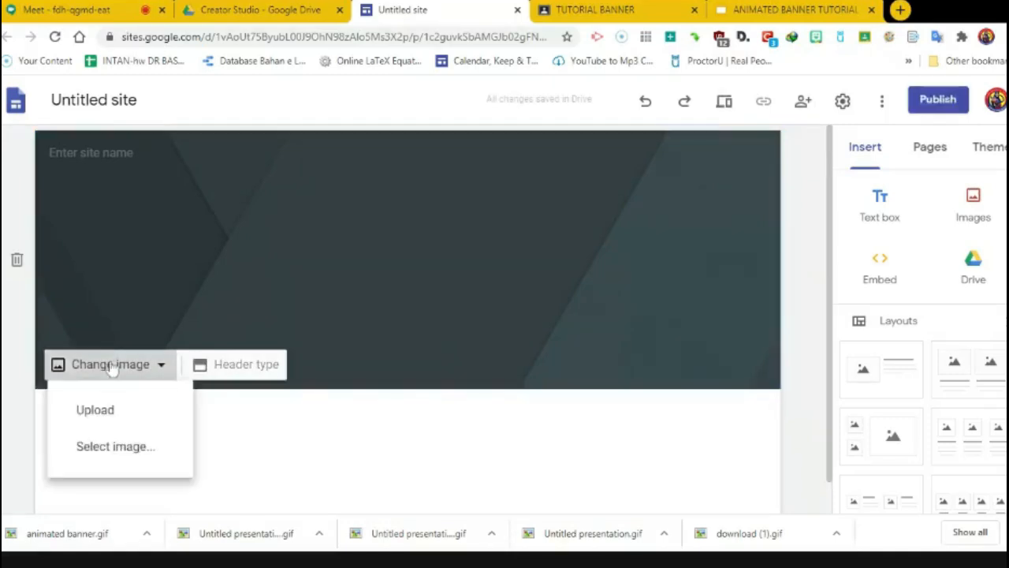
click(96, 410)
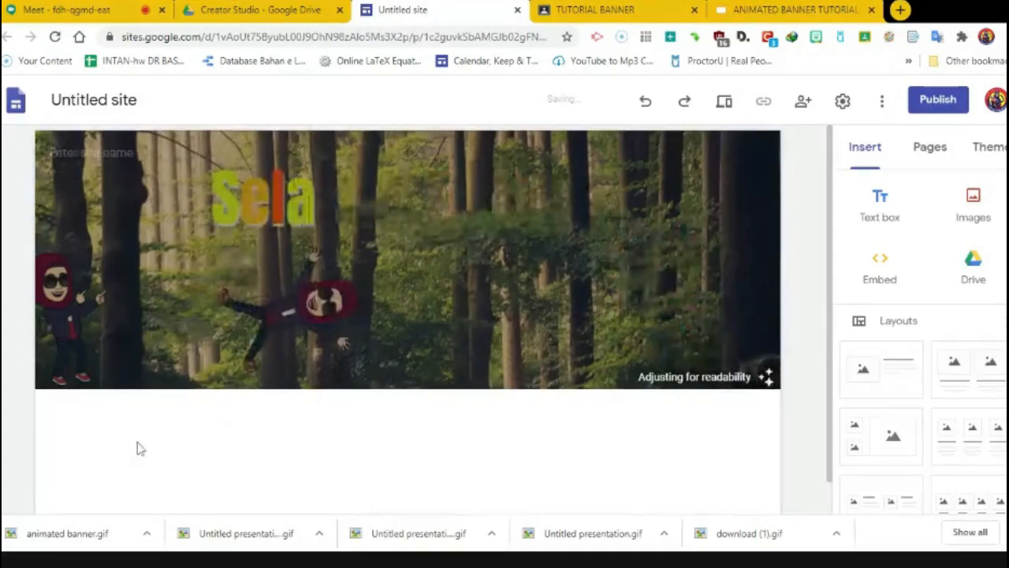
mouse_move(247, 281)
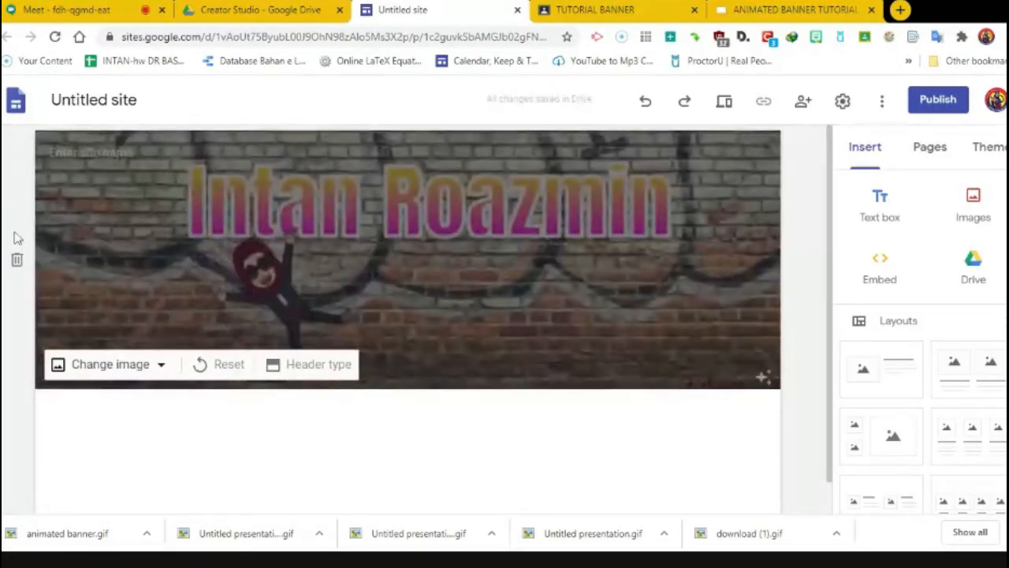
click(763, 379)
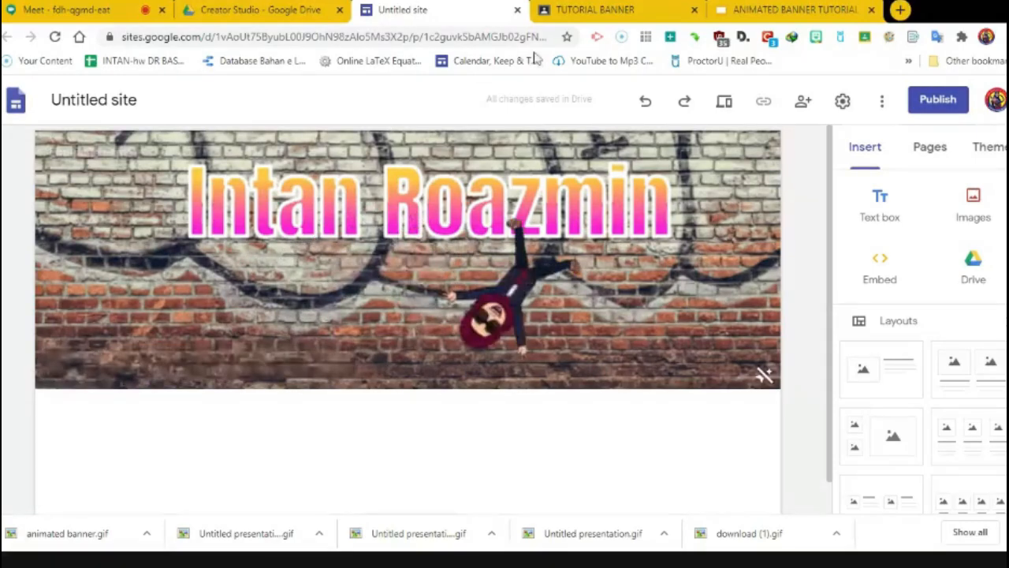
- Switch to the ANIMATED BANNER TUTORIAL presentation and open the marketplace page linked from Unsplash Image in the add-ons list
click(593, 9)
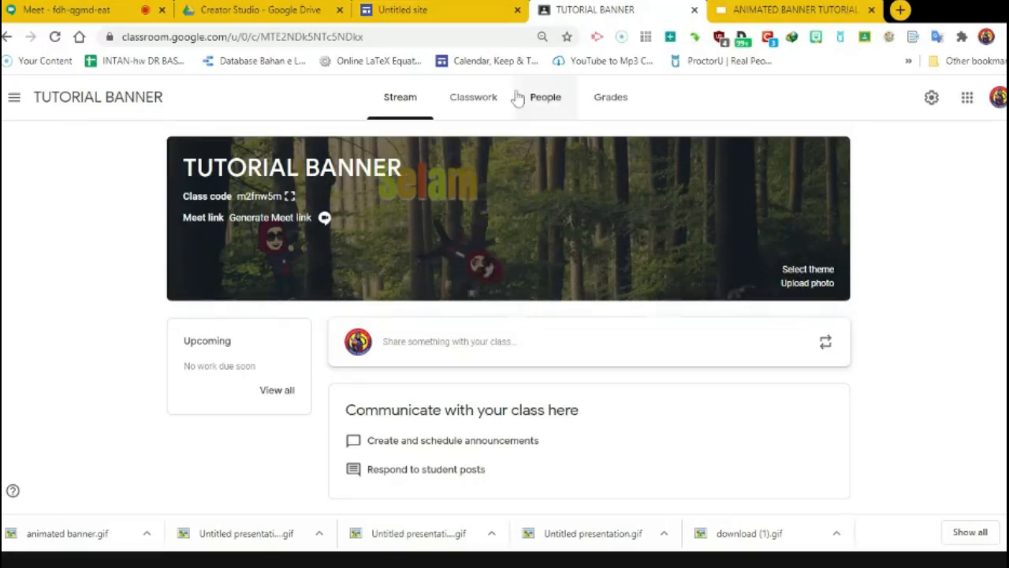
click(794, 10)
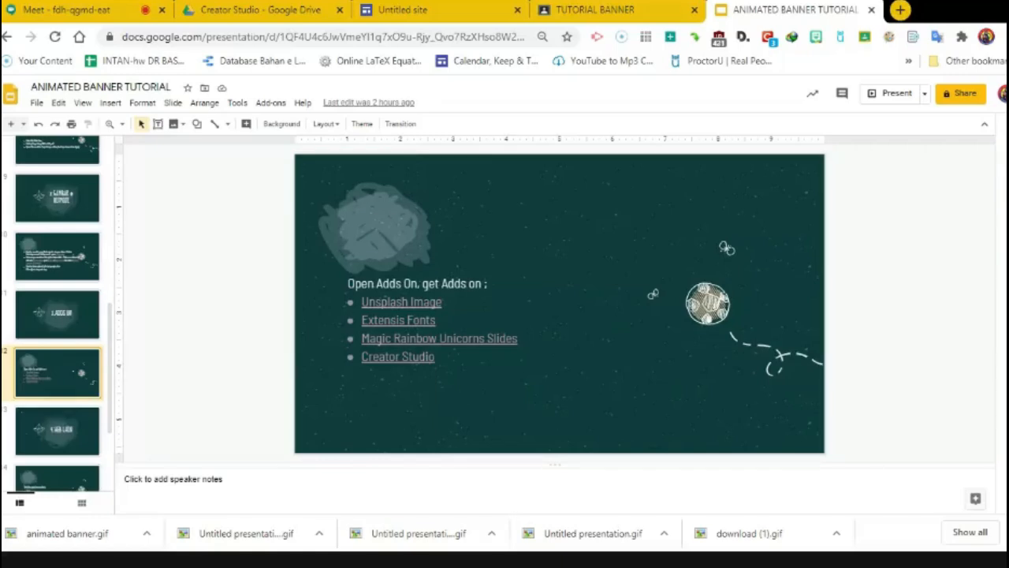
click(387, 302)
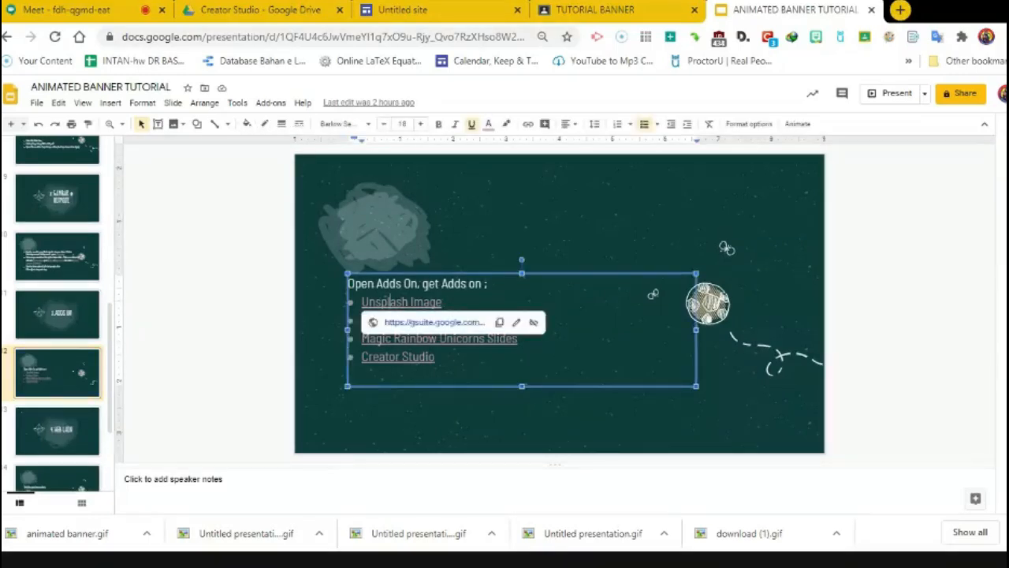
click(418, 328)
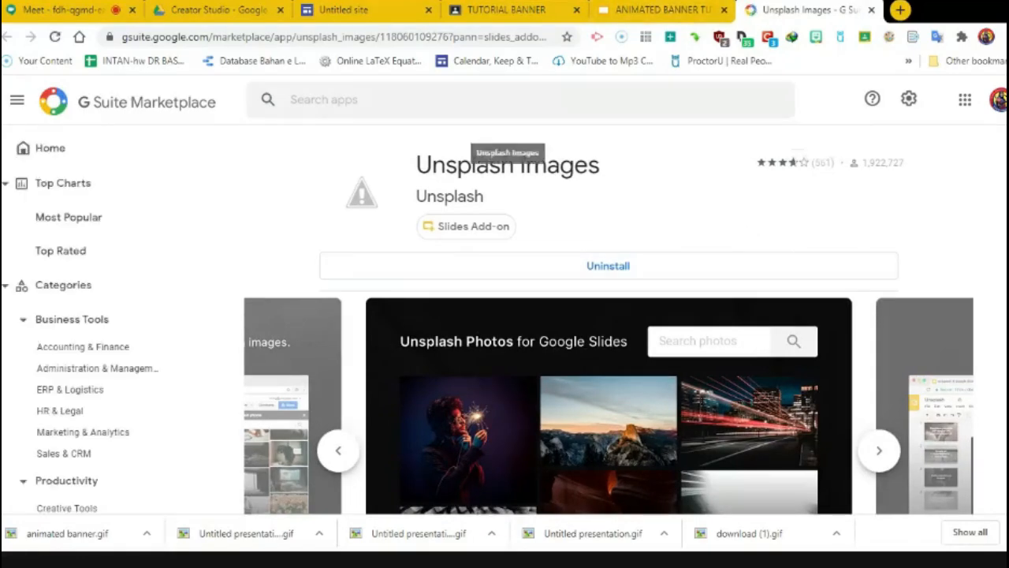
- Open the Magic Rainbow Unicorns Slides marketplace page from the tutorial presentation's add-ons list and close the Unsplash Images page
click(666, 10)
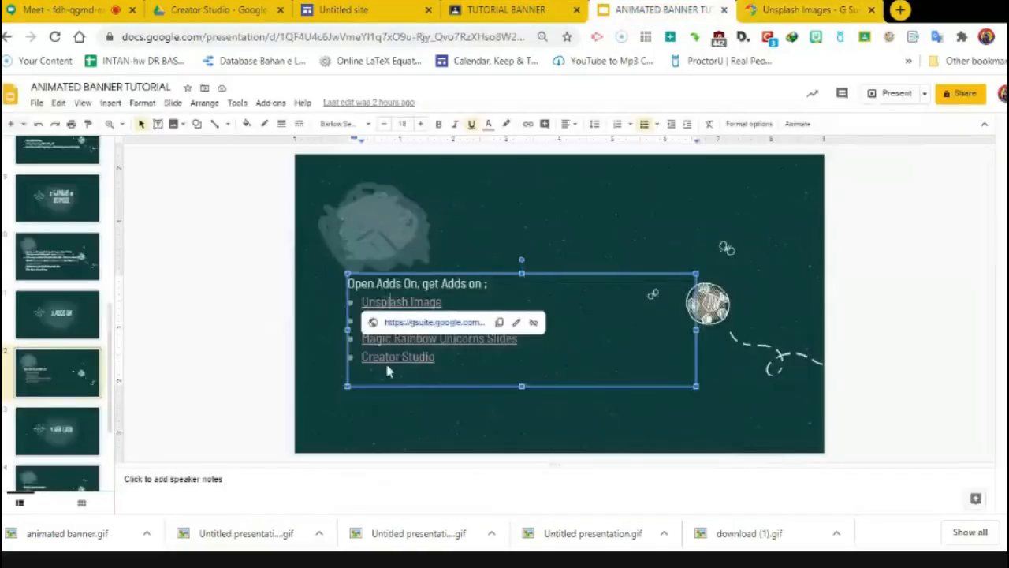
click(398, 338)
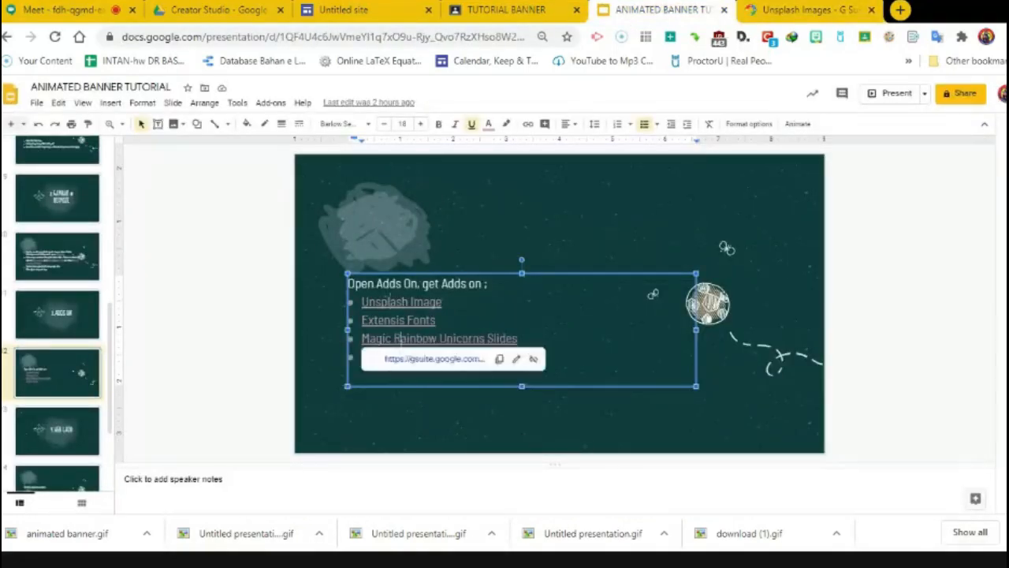
click(461, 362)
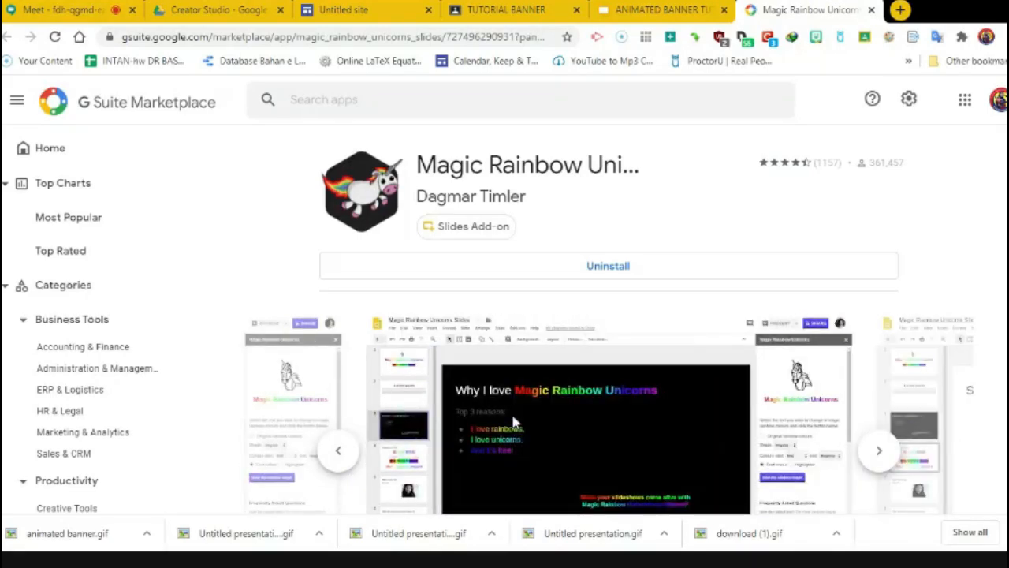
- Open the Creator Studio marketplace page from the tutorial presentation's add-ons list and close the Magic Rainbow Unicorns page
click(651, 11)
click(399, 361)
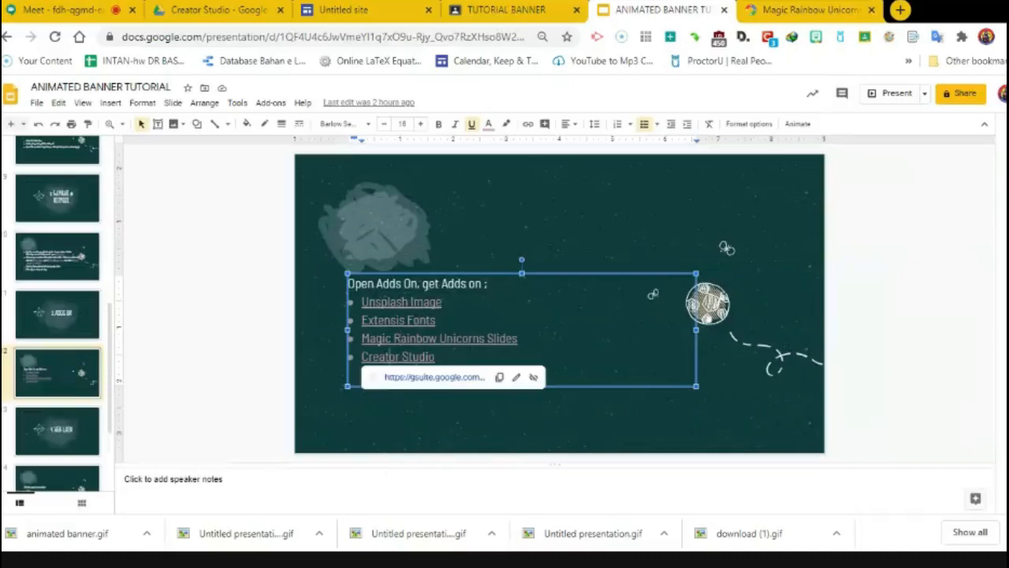
click(404, 377)
click(873, 10)
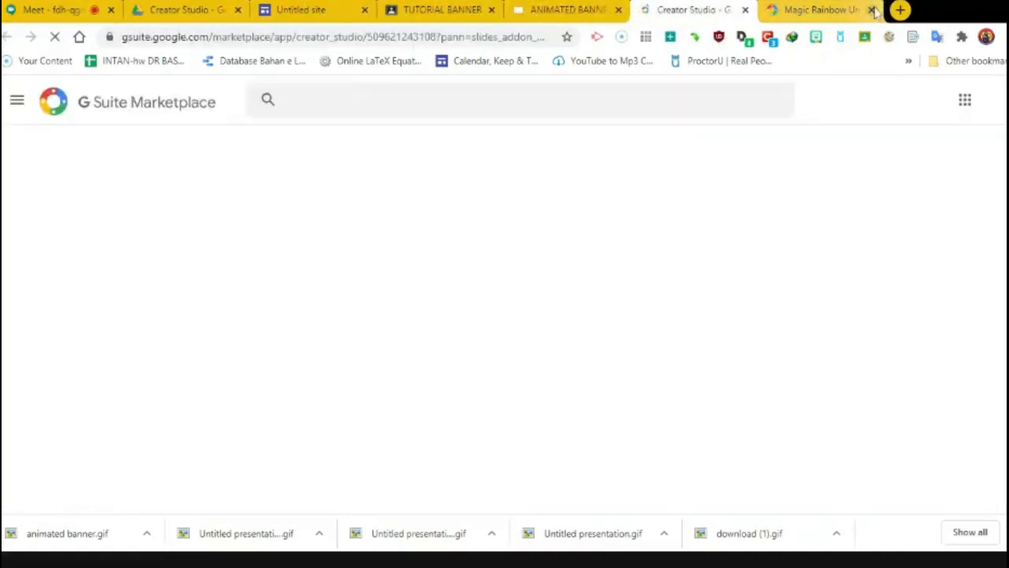